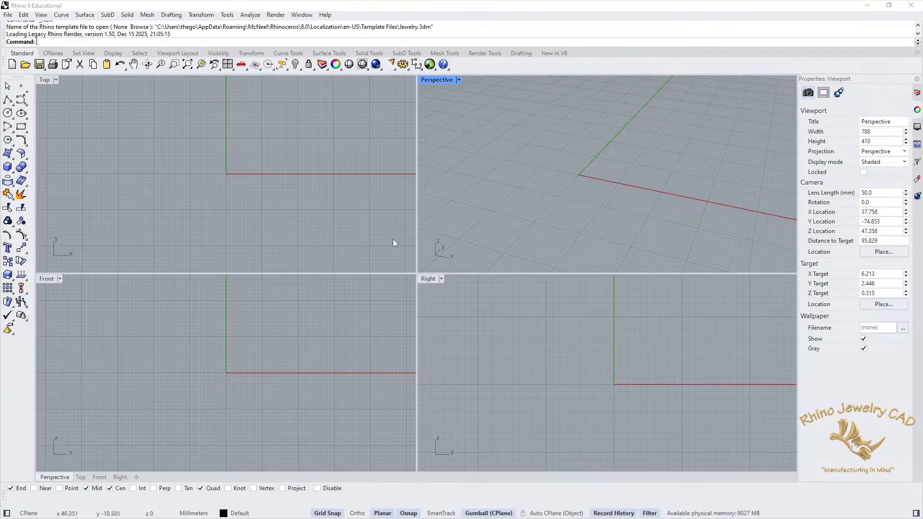
Step: Create a torus in the Front view centered at the origin, with a 20 mm diameter and a 1 mm second radius
click(127, 14)
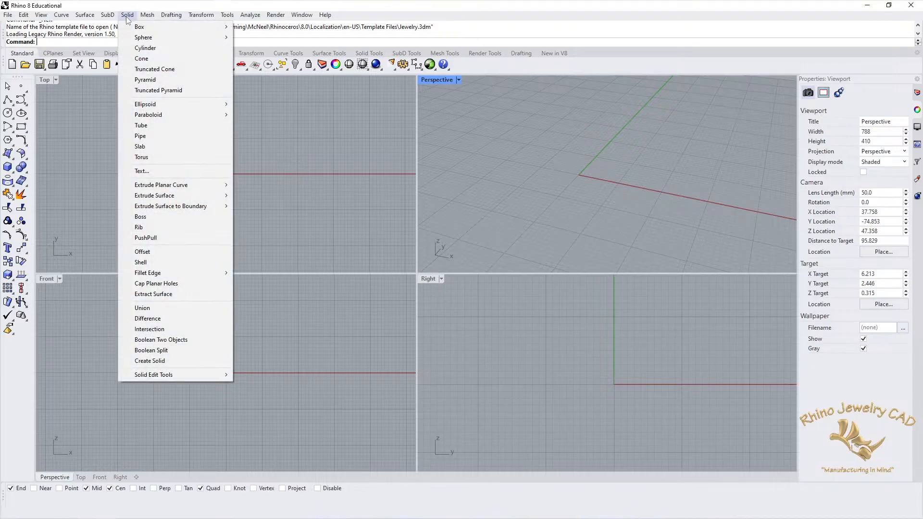
click(143, 159)
double_click(47, 279)
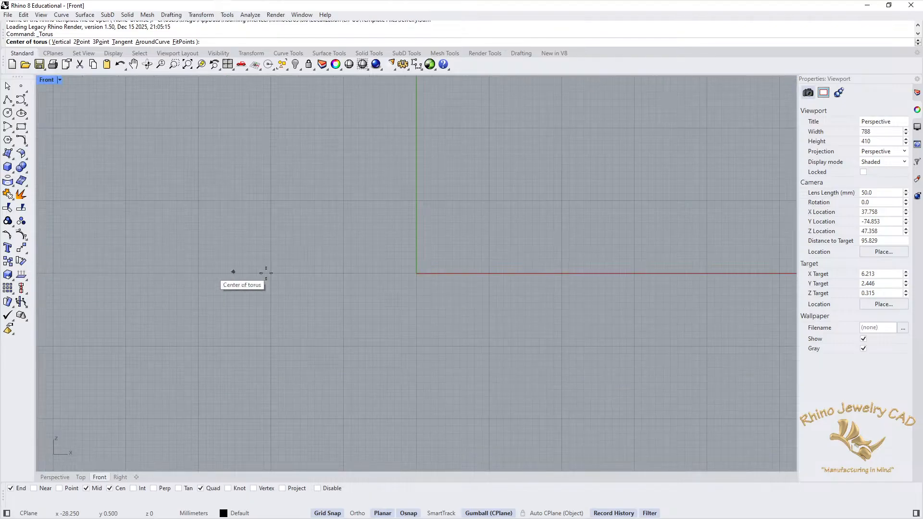
text(0)
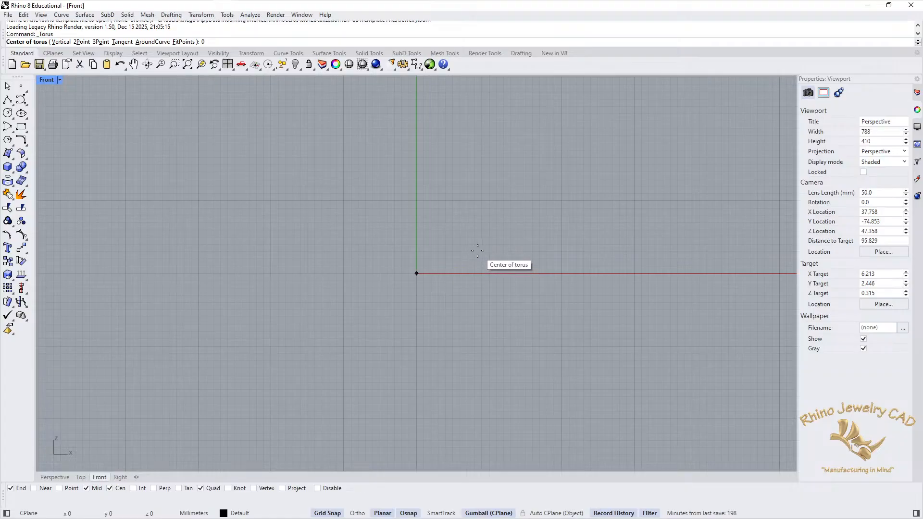
key(Return)
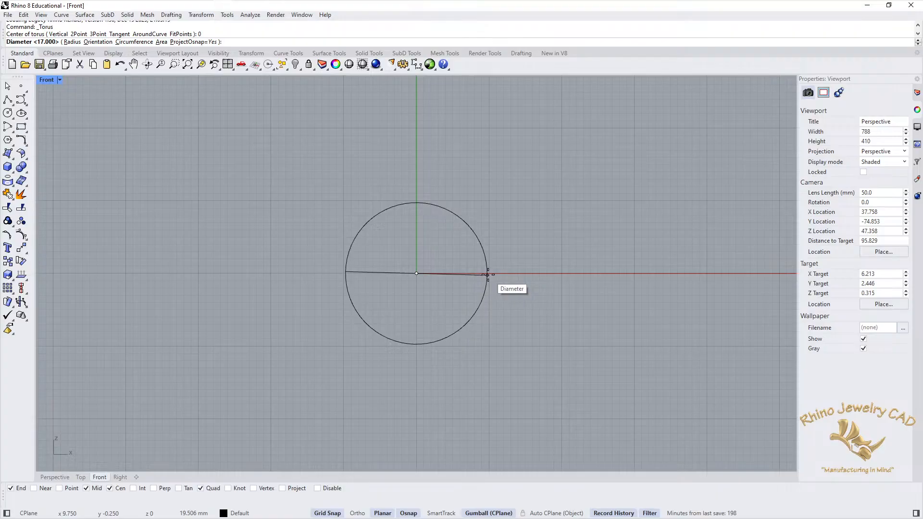
key(F8)
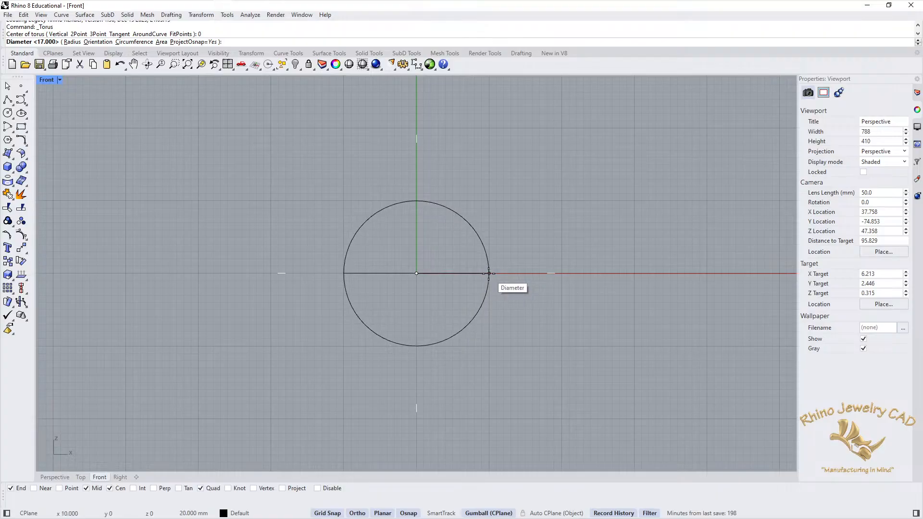
click(489, 273)
key(F8)
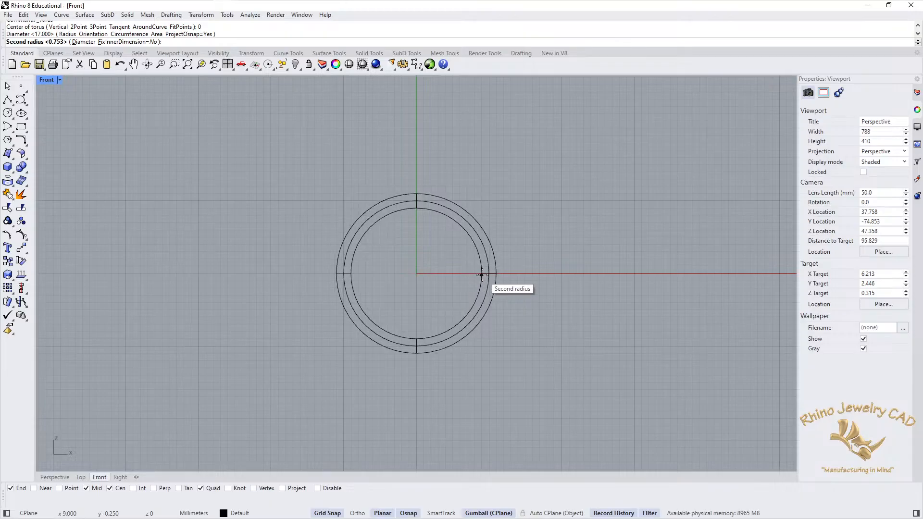
scroll(481, 271, up, 6)
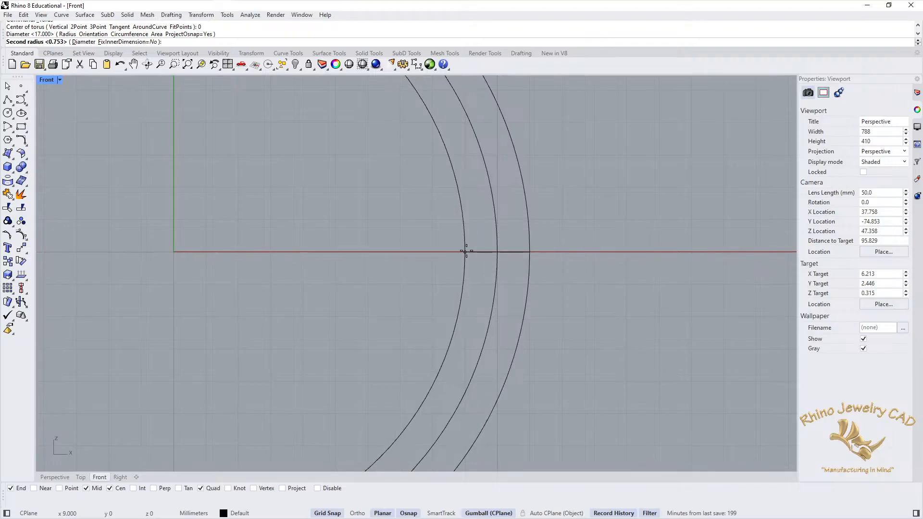
click(465, 251)
scroll(546, 231, down, 10)
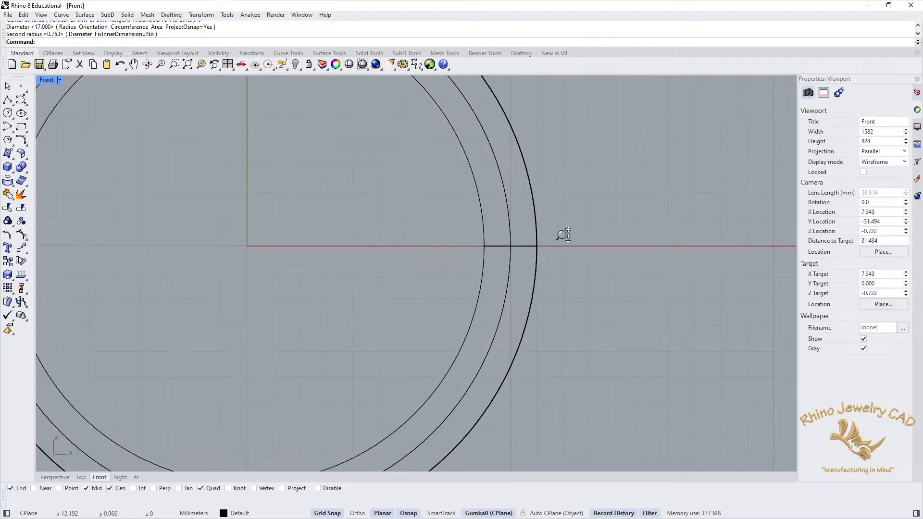
Step: Switch from the maximized Front view to a maximized Perspective view of the ring
double_click(47, 79)
double_click(424, 79)
right_drag(466, 310, 486, 285)
ctrl+right_drag(422, 307, 390, 273)
Step: Try to move the torus's closed surface seam to the inside of the ring, snapping to the midpoint at X 9
click(445, 252)
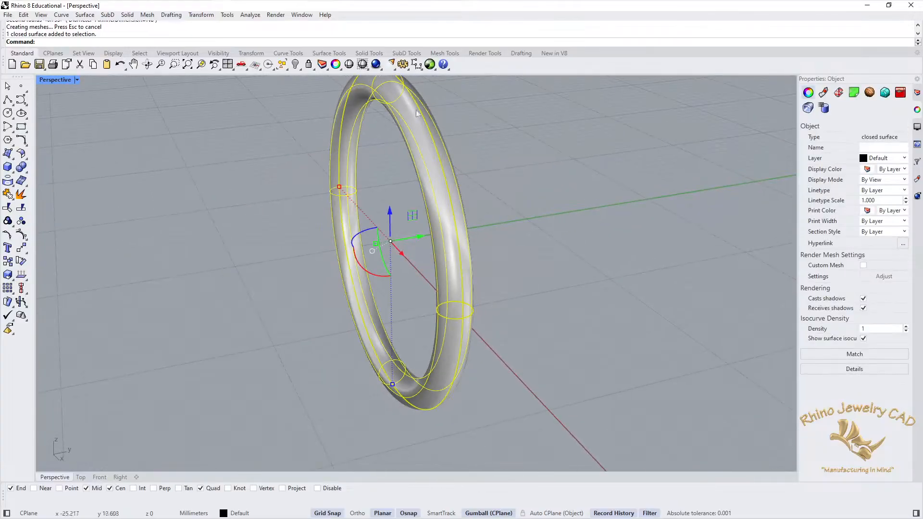
click(84, 15)
mouse_move(148, 321)
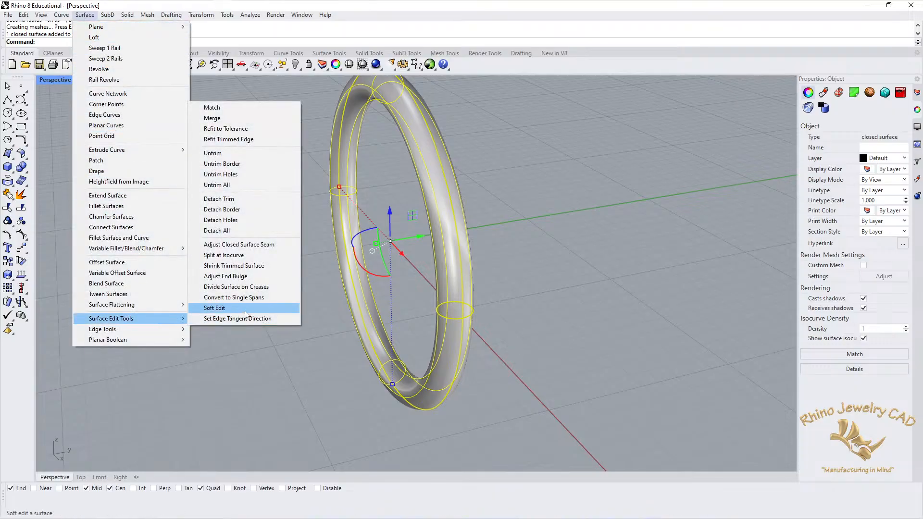
click(233, 245)
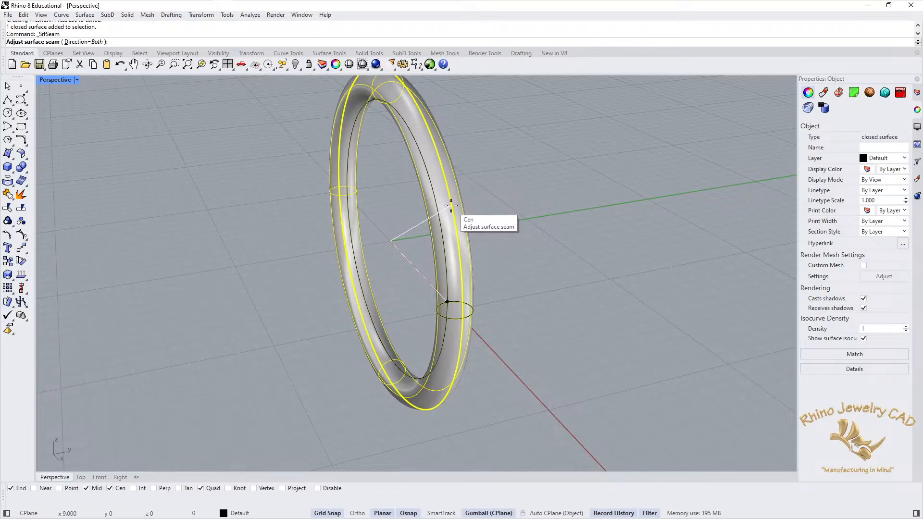
right_drag(476, 290, 513, 245)
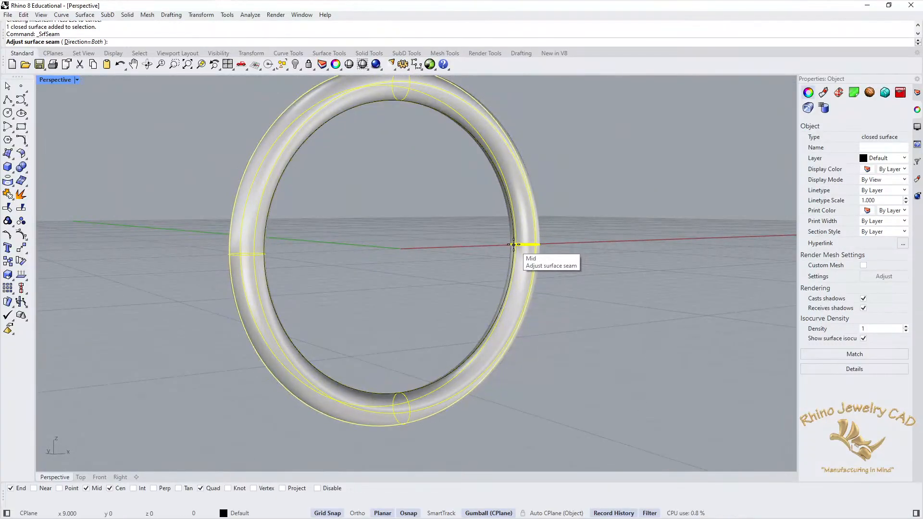
click(513, 245)
right_drag(764, 192, 438, 206)
click(608, 238)
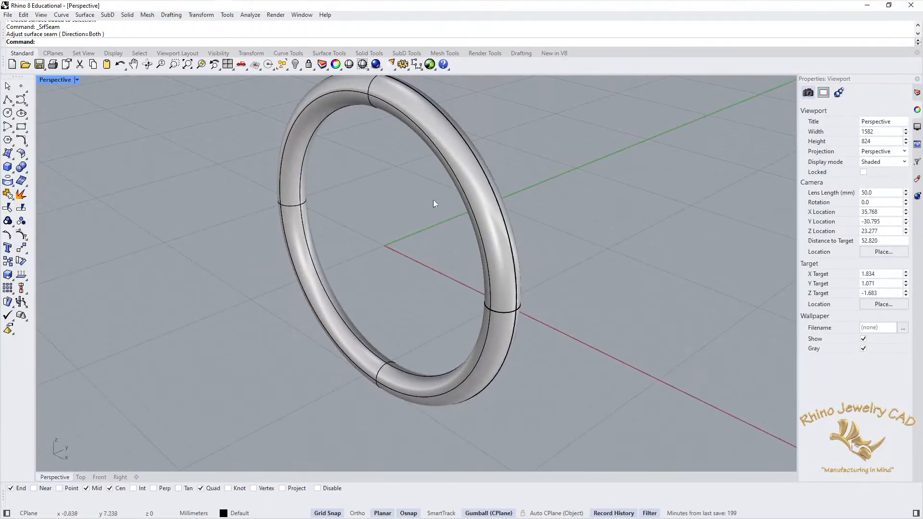
Step: Try to readjust the ring's surface seam to the inner quadrant point at X 9 and check its placement
click(85, 16)
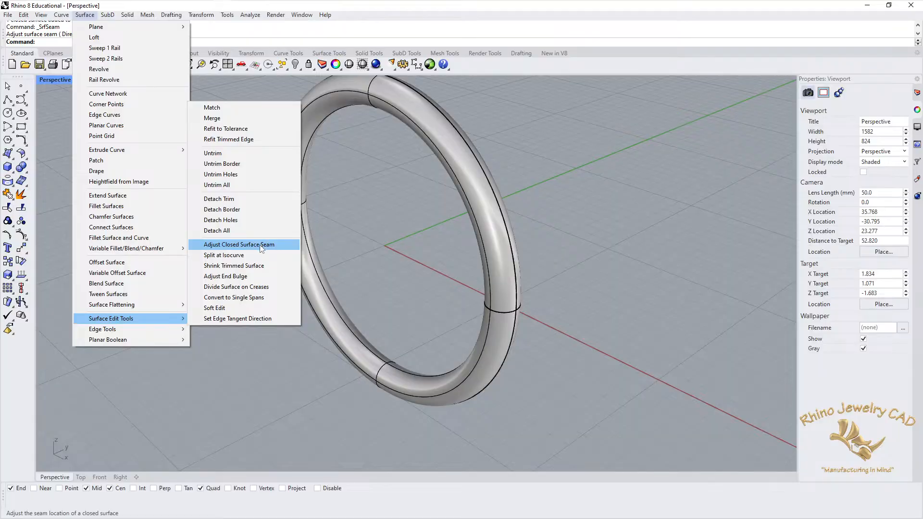
click(260, 245)
click(495, 240)
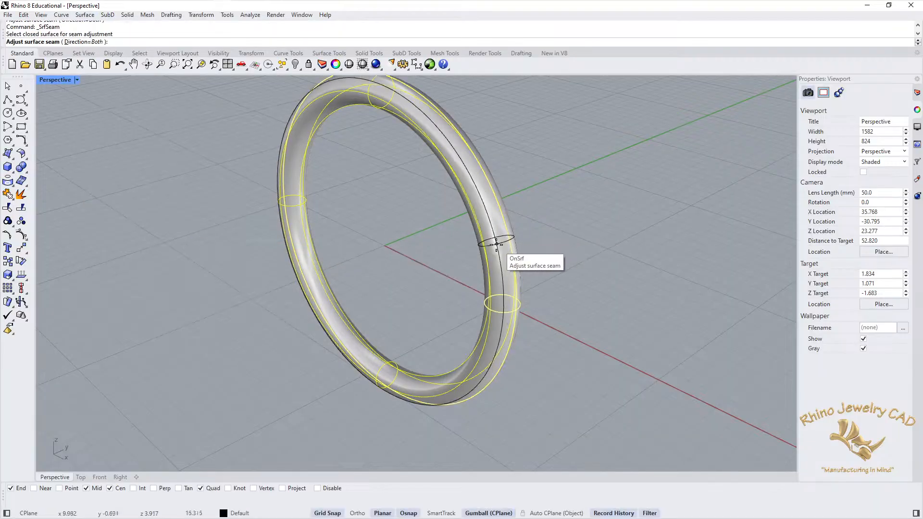
right_drag(496, 249, 593, 217)
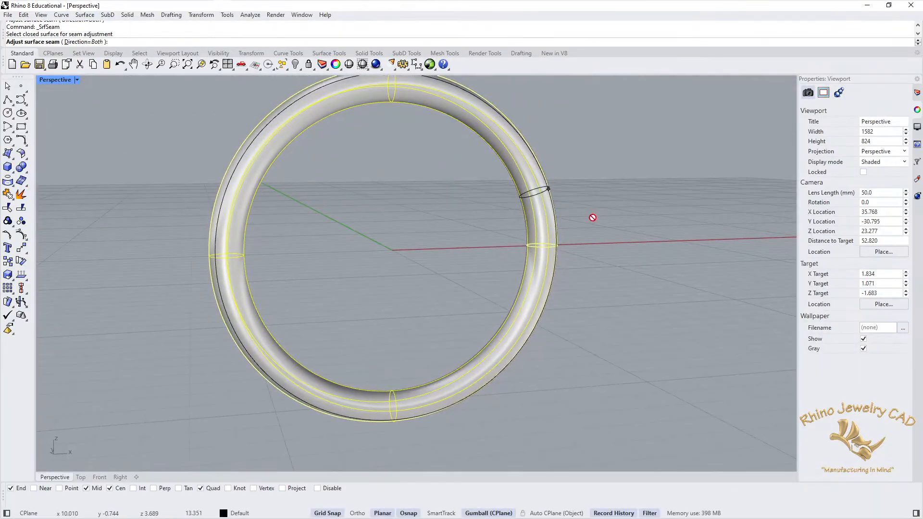
right_drag(485, 251, 490, 243)
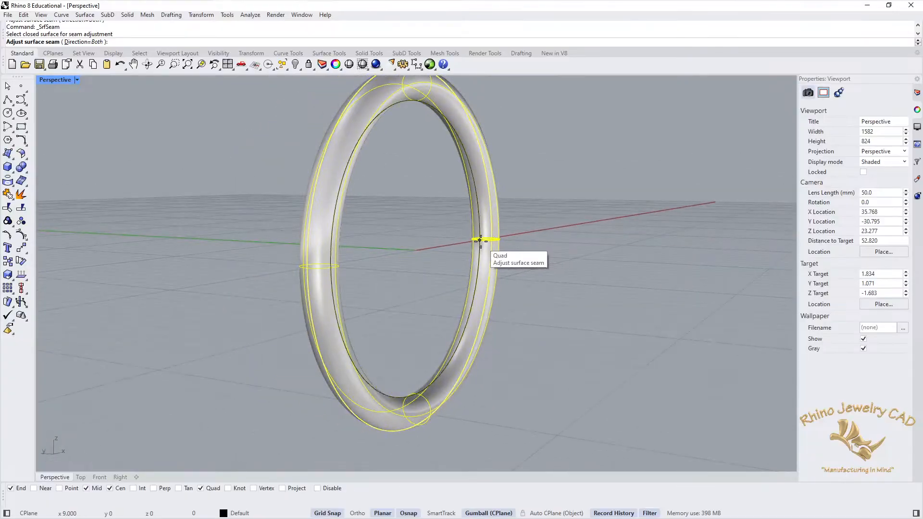
click(479, 239)
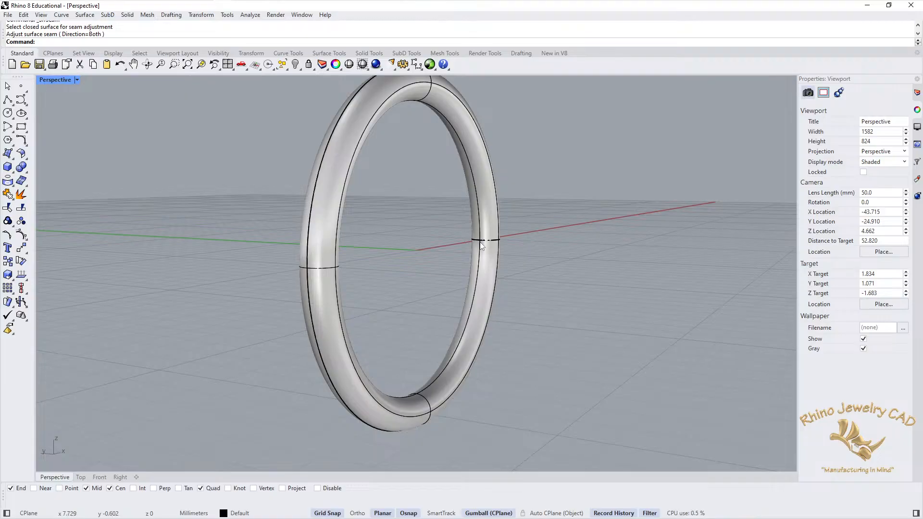
right_drag(587, 187, 447, 249)
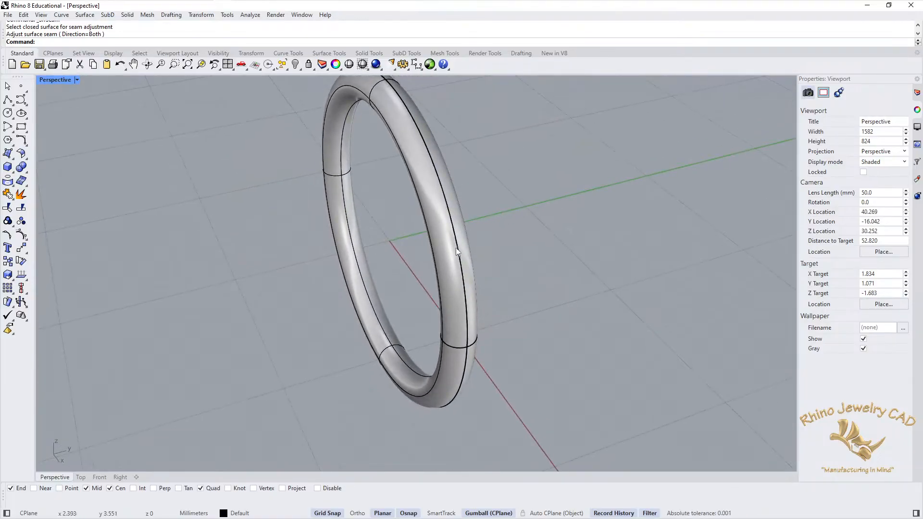
click(455, 247)
click(509, 242)
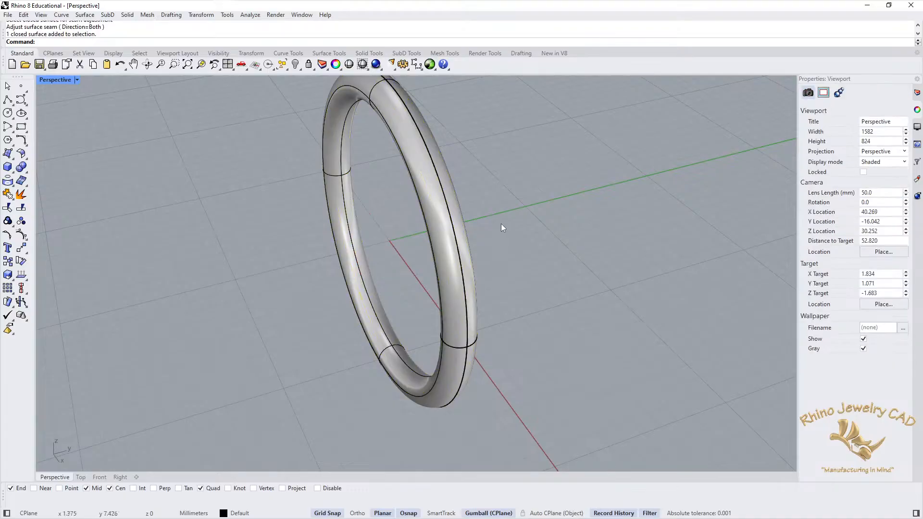
right_drag(403, 266, 457, 298)
scroll(503, 225, up, 5)
right_drag(552, 223, 447, 239)
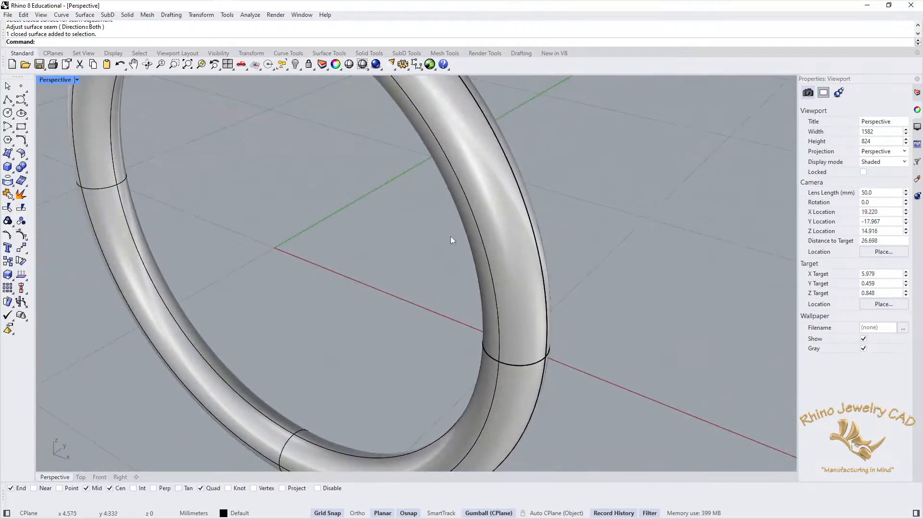
Step: Try the closed surface seam adjustment again, snapping to the inner midpoint on the X axis, and check the ring
click(85, 15)
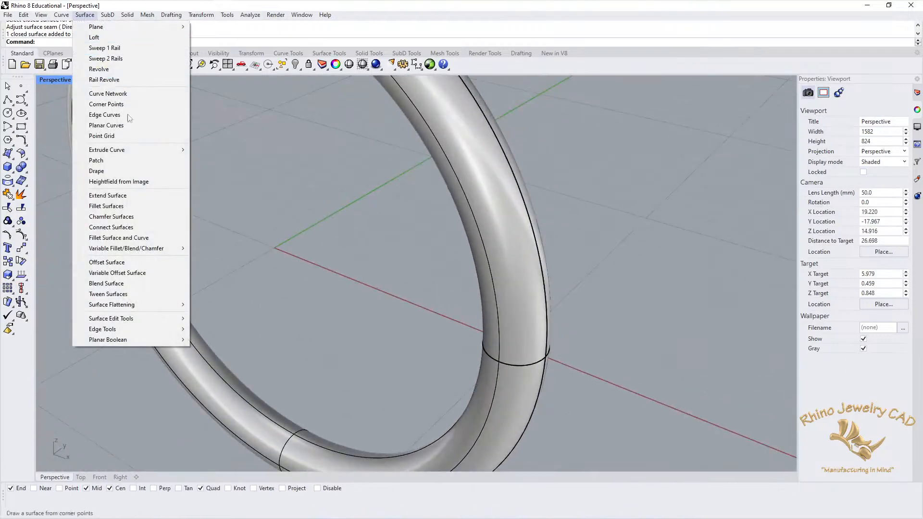
mouse_move(135, 319)
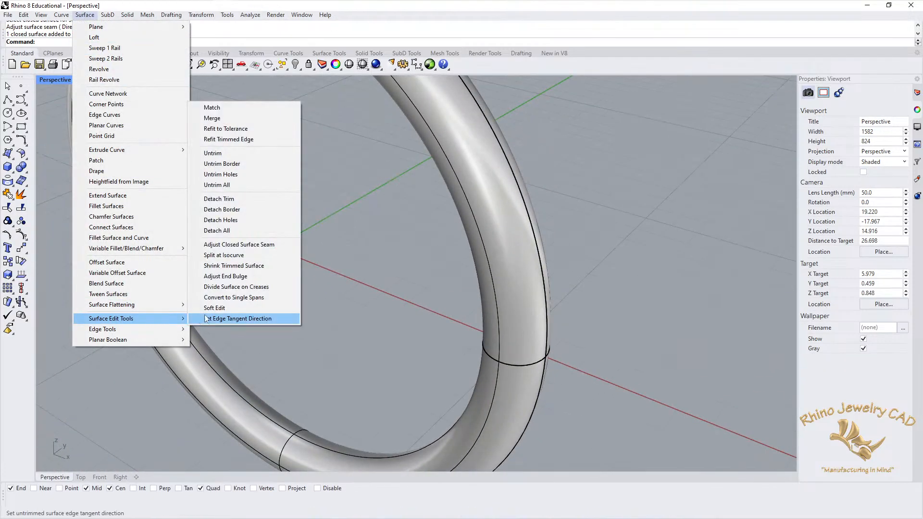
click(239, 244)
click(517, 314)
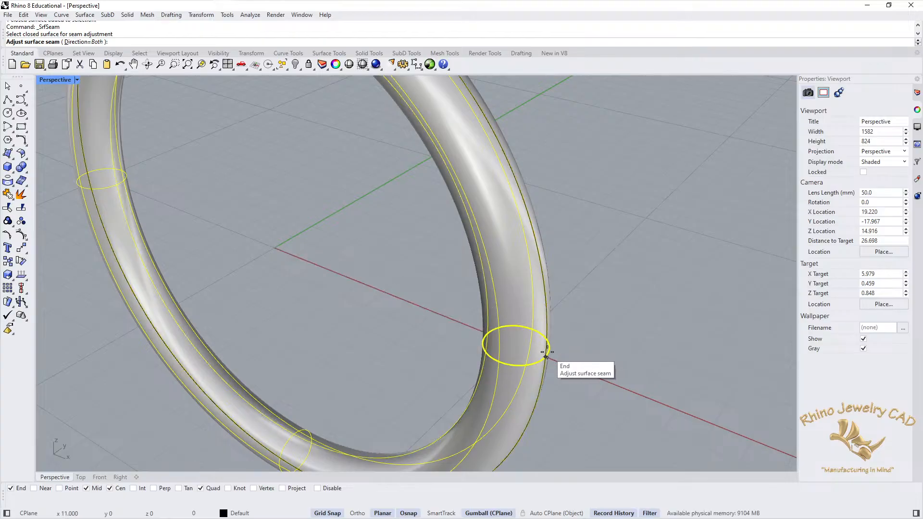
right_drag(511, 360, 505, 249)
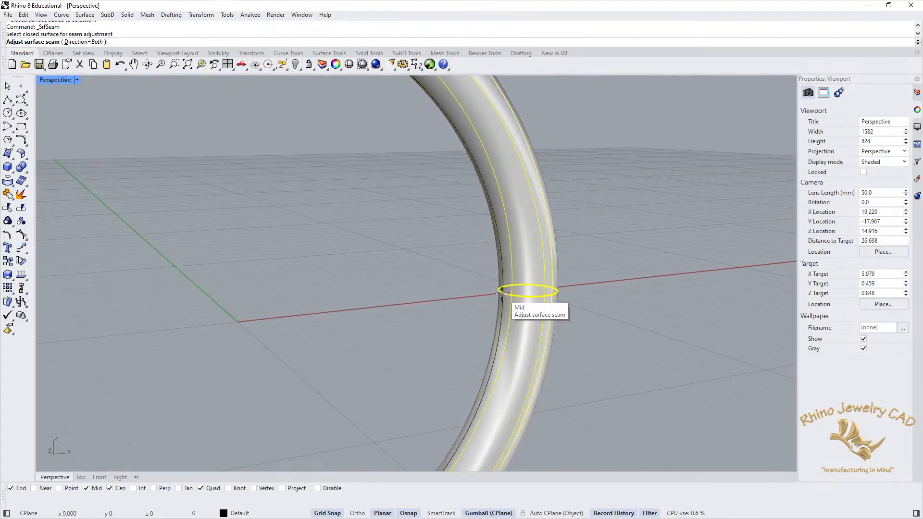
click(501, 292)
right_drag(571, 254, 663, 216)
click(412, 264)
click(662, 217)
right_drag(527, 260, 253, 327)
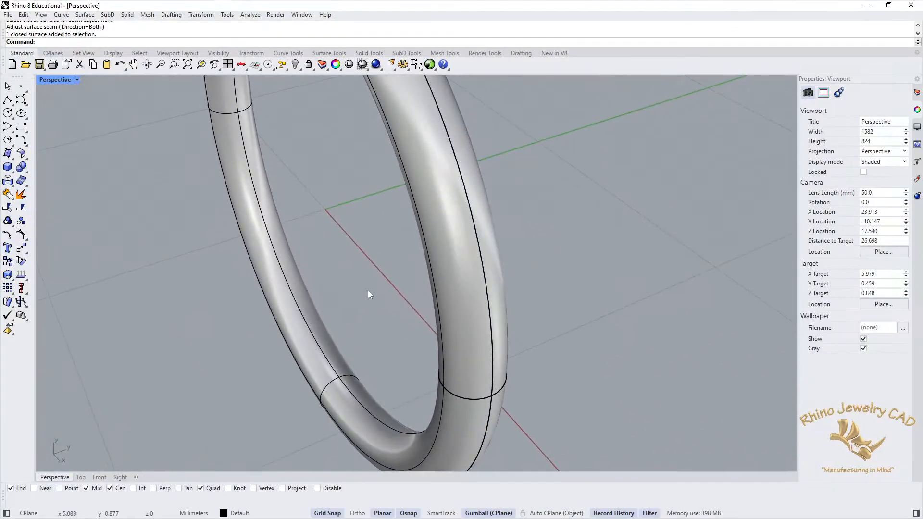
right_drag(365, 293, 514, 259)
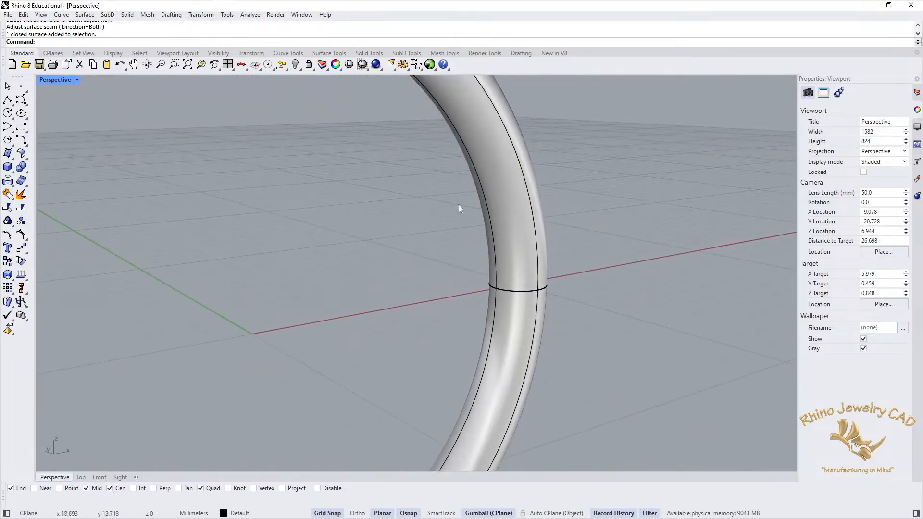
Step: Turn off the End and Cen object snaps and move the ring's surface seam to the inner side on the X axis
click(109, 489)
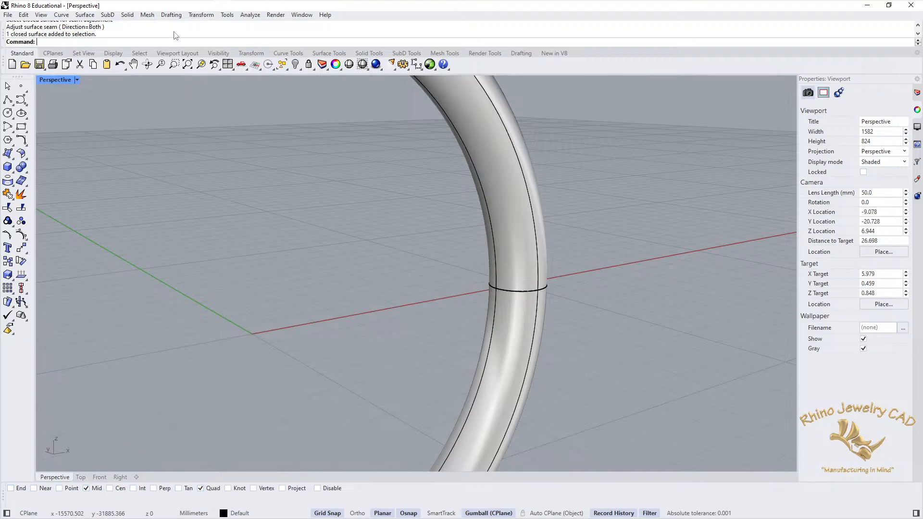
click(85, 15)
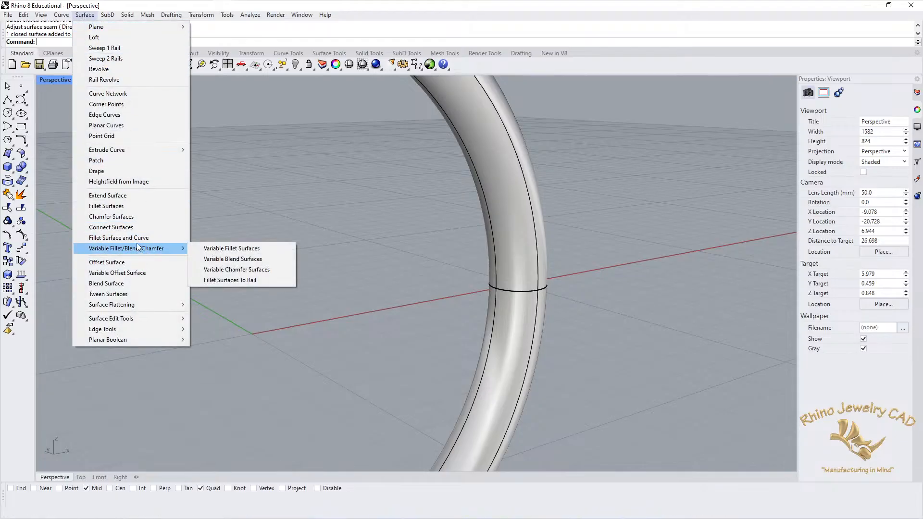
mouse_move(137, 319)
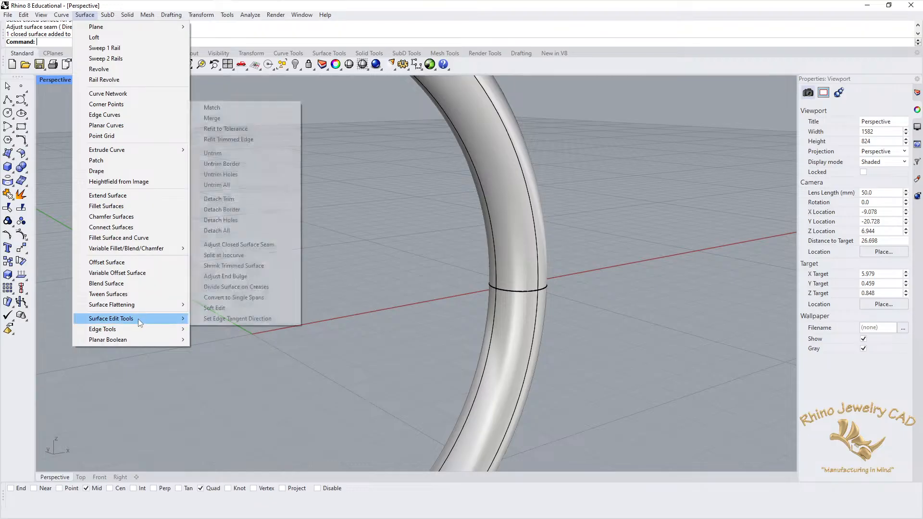
click(251, 245)
click(527, 259)
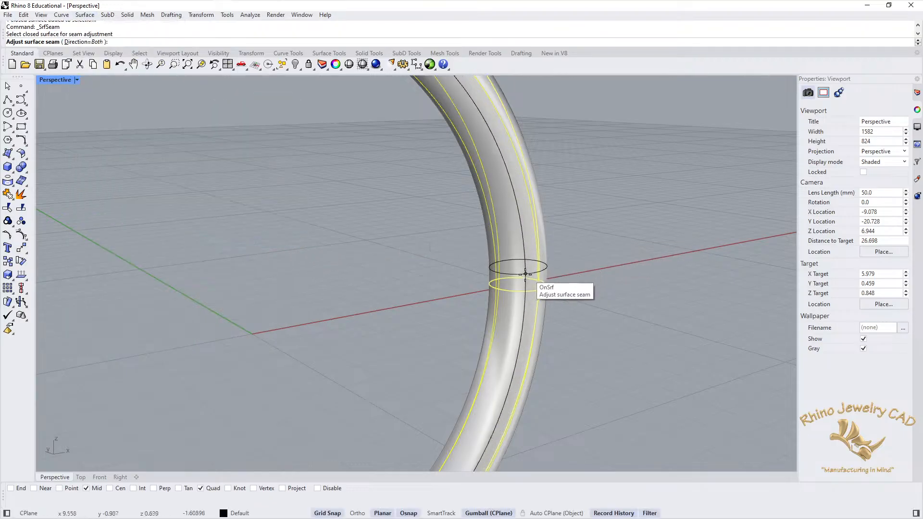
click(495, 288)
Step: Examine the ring's seam placement with the surface selected and from several viewing angles
right_drag(495, 289, 475, 290)
click(420, 266)
click(651, 221)
scroll(612, 244, down, 8)
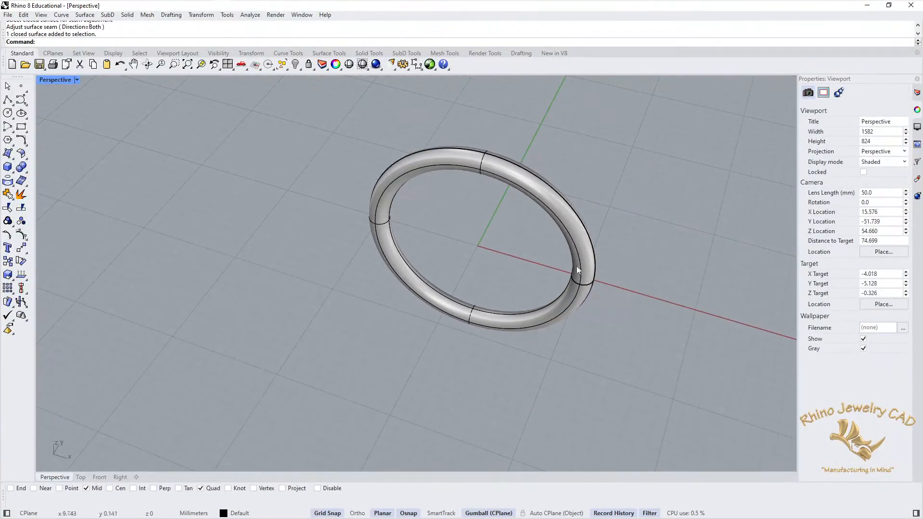
shift+right_drag(581, 279, 511, 315)
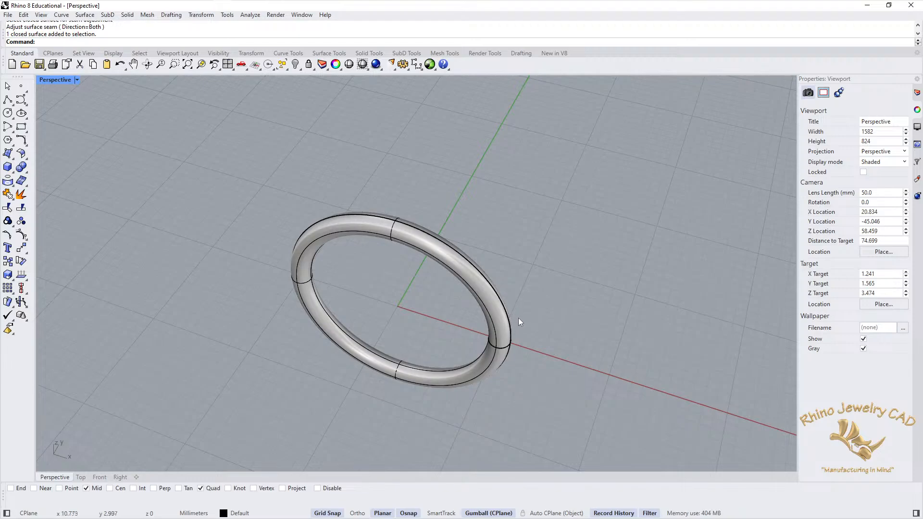
right_drag(463, 384, 467, 315)
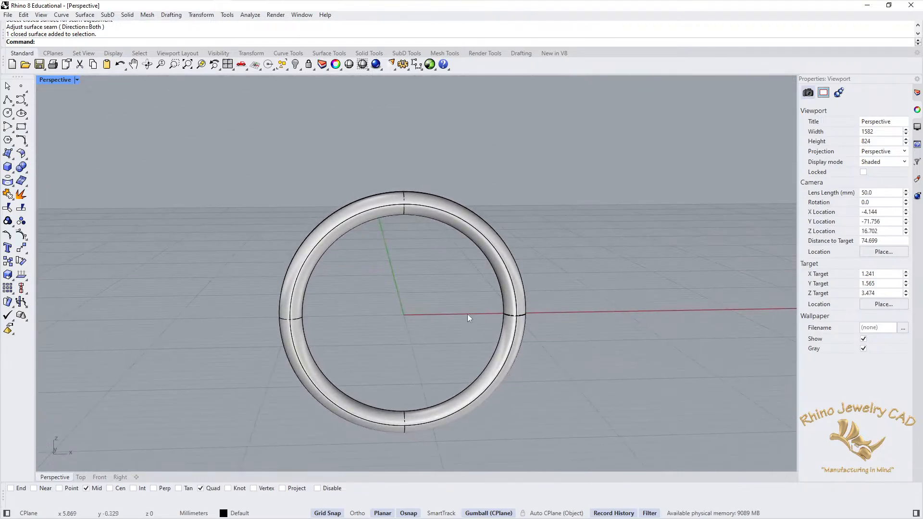
right_drag(541, 268, 482, 287)
scroll(429, 294, up, 3)
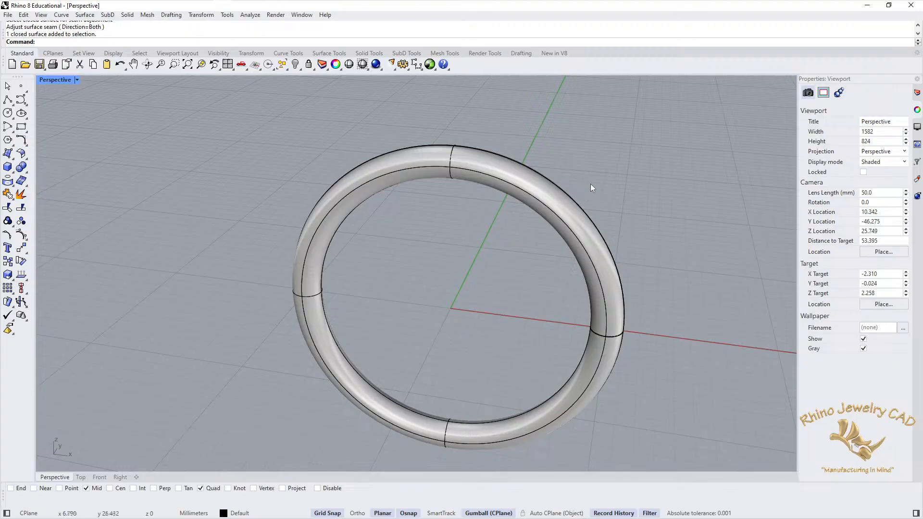
Step: Turn on the ring's control points, select those across its upper portion, and scale them along Y to widen the band
right_drag(573, 292, 502, 283)
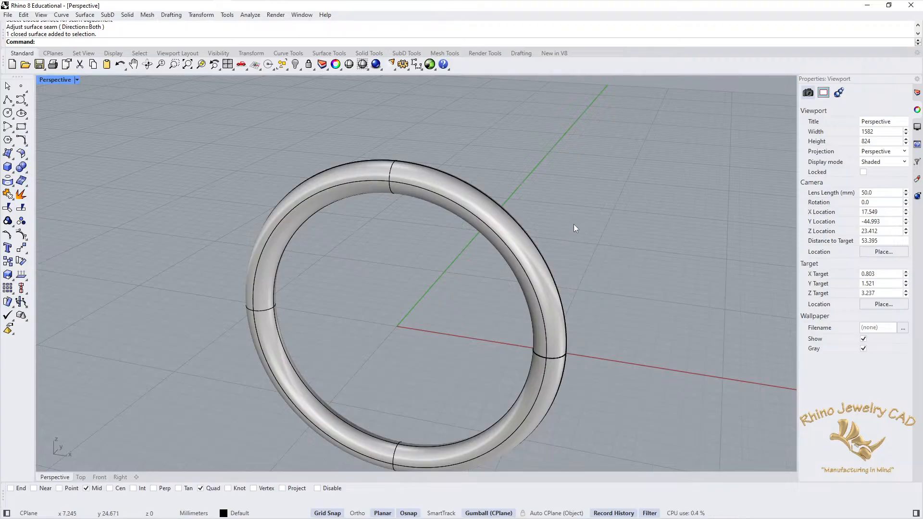
drag(566, 222, 433, 315)
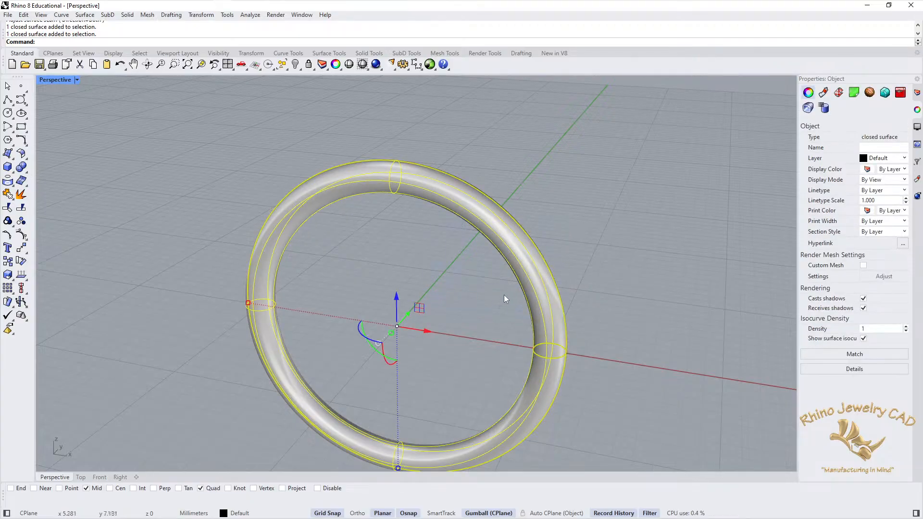
right_drag(479, 291, 499, 282)
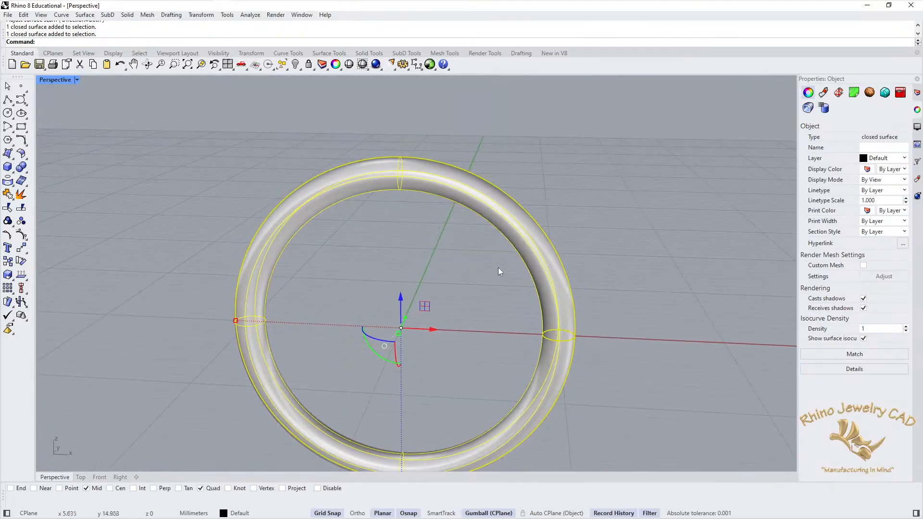
key(F10)
right_drag(580, 216, 547, 216)
right_drag(587, 202, 447, 180)
drag(181, 116, 673, 206)
right_drag(703, 192, 451, 171)
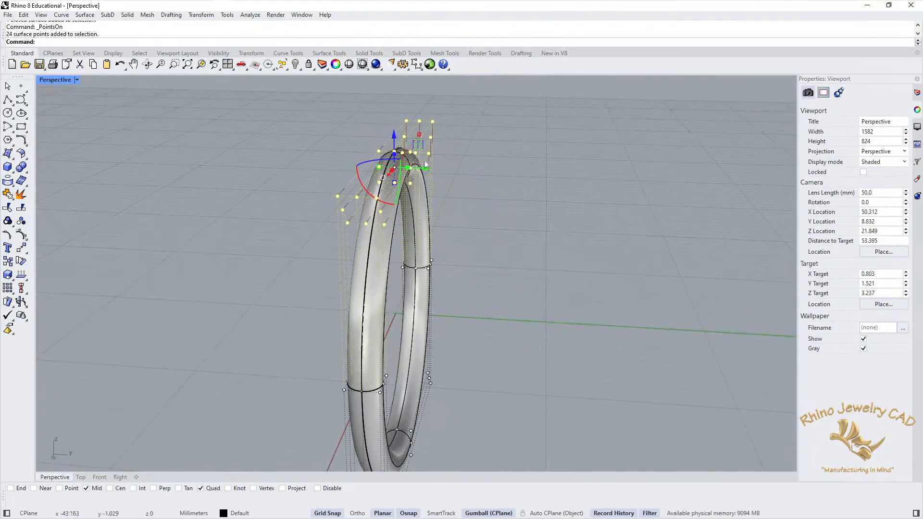
drag(383, 168, 338, 169)
click(506, 198)
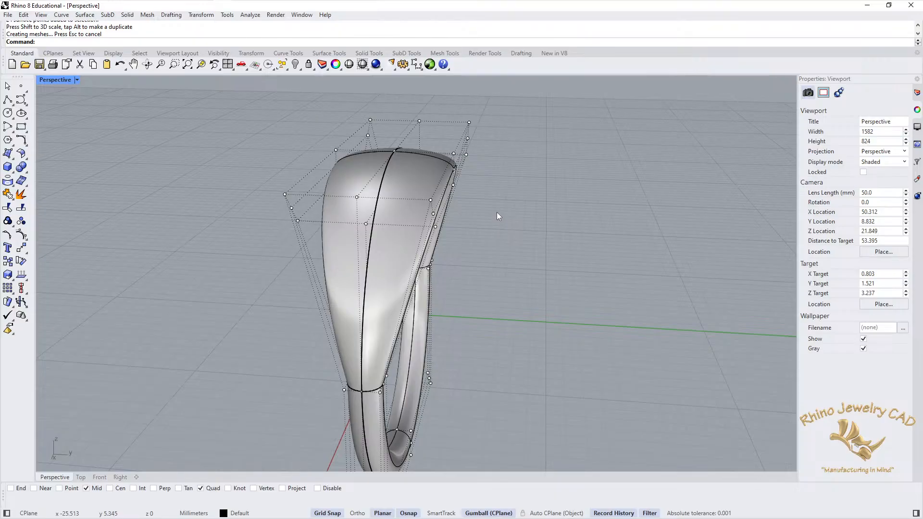
Step: Hide the control points, inspect the transition where the widened top meets the lower band, and undo the scaling
key(F11)
right_drag(341, 277, 458, 316)
scroll(400, 352, up, 5)
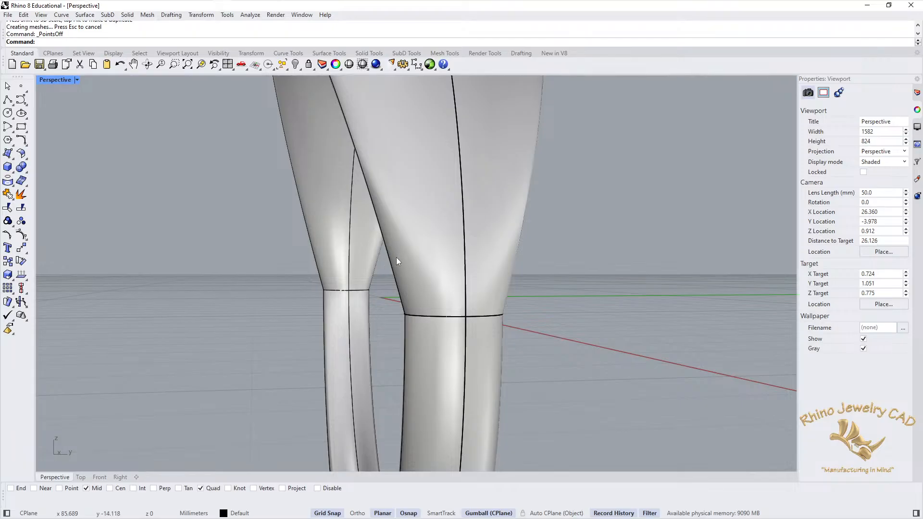
right_drag(415, 240, 558, 229)
key(ctrl+z)
scroll(442, 243, down, 10)
key(Escape)
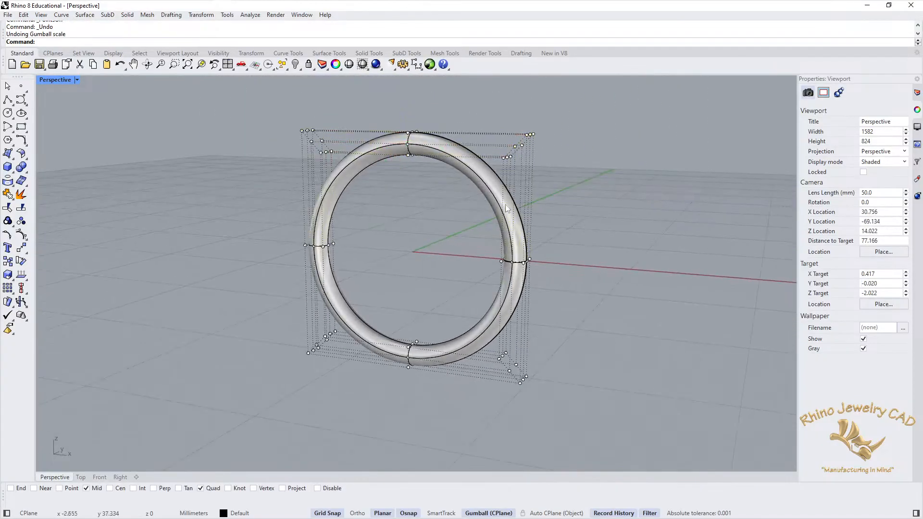
Step: Rebuild the ring surface with 8 points and degree 3 in both U and V, deleting the input
click(479, 186)
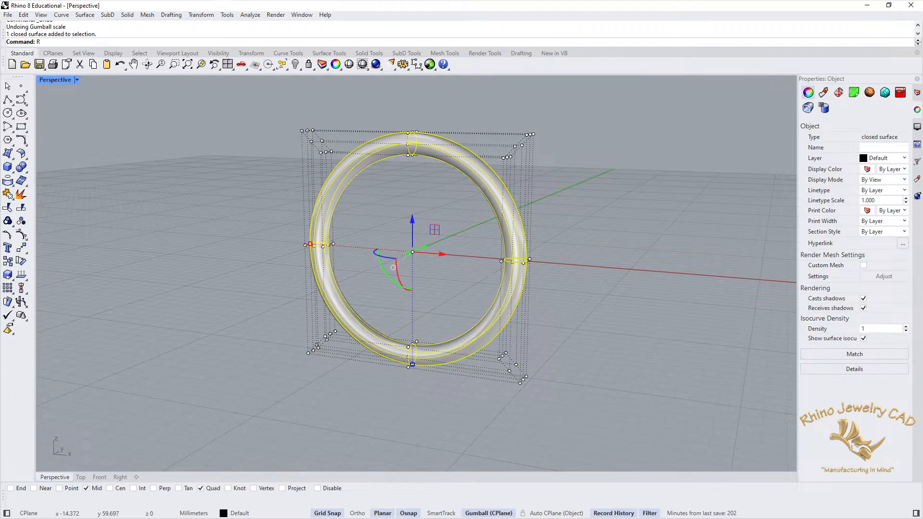
key(Return)
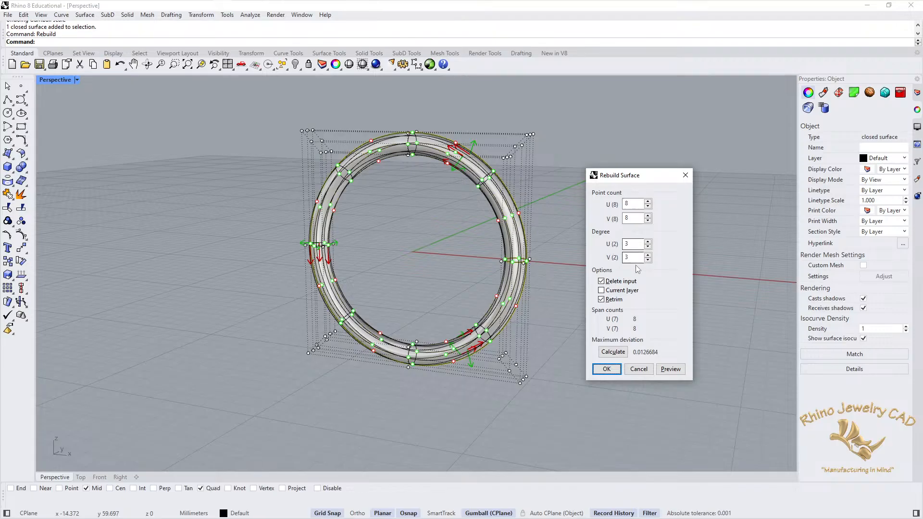
click(605, 369)
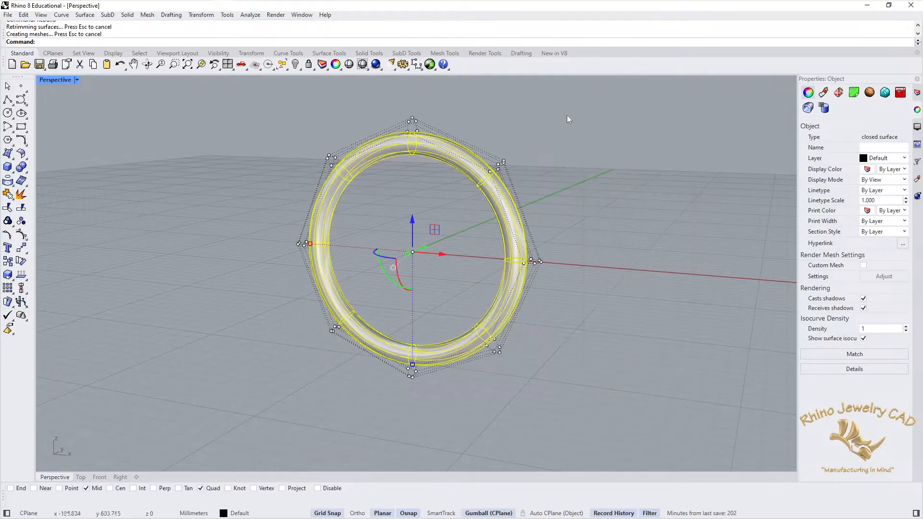
Step: Scale the rebuilt ring's upper control points along Y to widen the top, and check the taper from several angles
mouse_move(477, 206)
right_down()
mouse_move(511, 211)
mouse_move(468, 205)
mouse_move(493, 241)
mouse_move(479, 222)
mouse_move(586, 200)
mouse_move(470, 208)
mouse_move(481, 213)
right_up()
scroll(468, 206, up, 4)
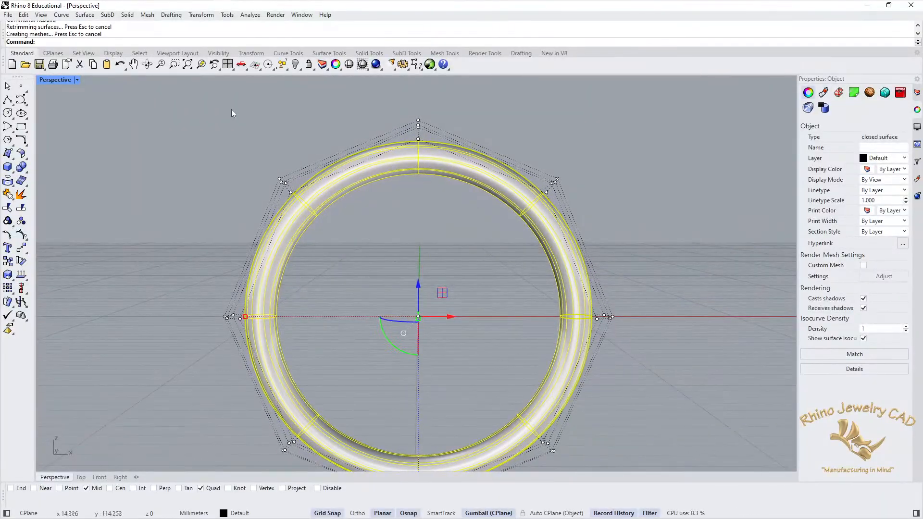
drag(224, 99, 627, 231)
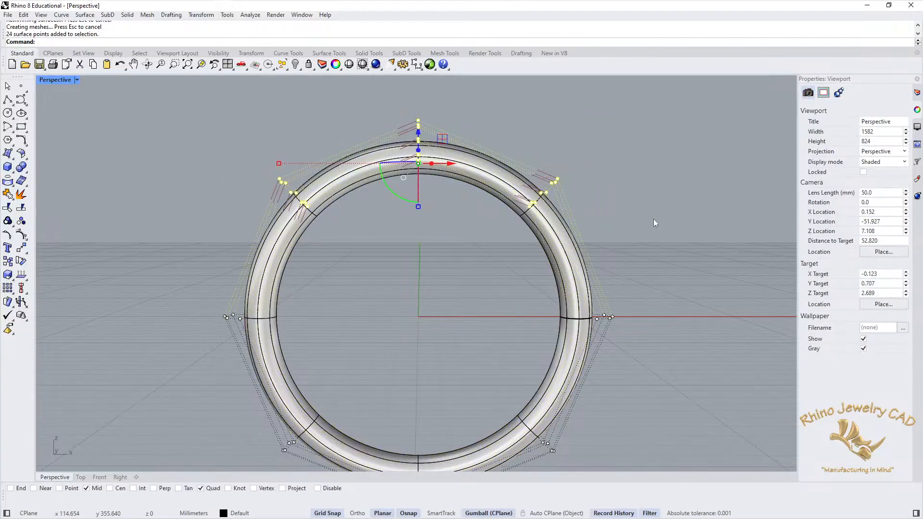
right_drag(649, 166, 511, 173)
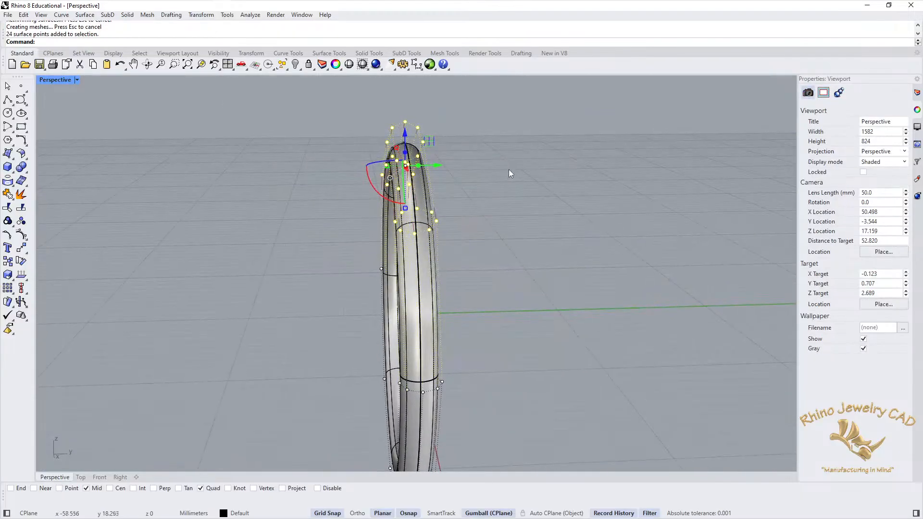
drag(386, 165, 340, 174)
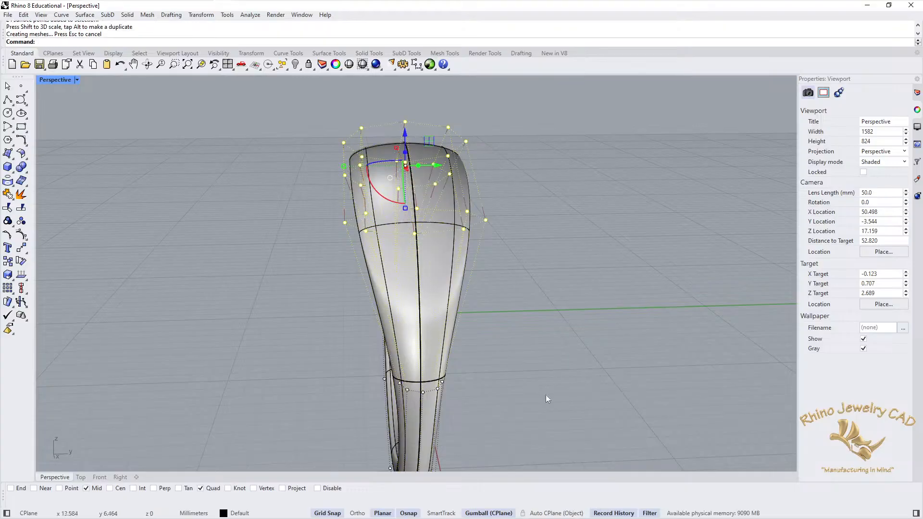
right_drag(526, 383, 349, 223)
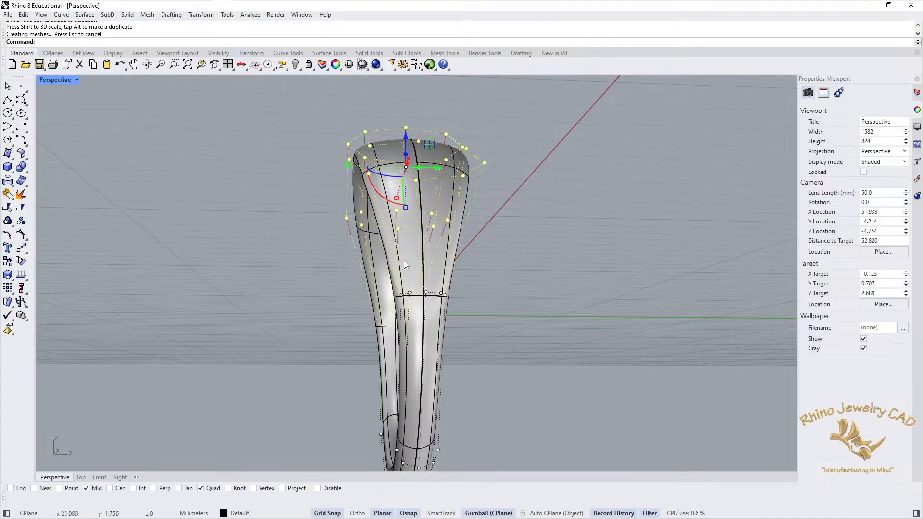
right_drag(269, 232, 428, 271)
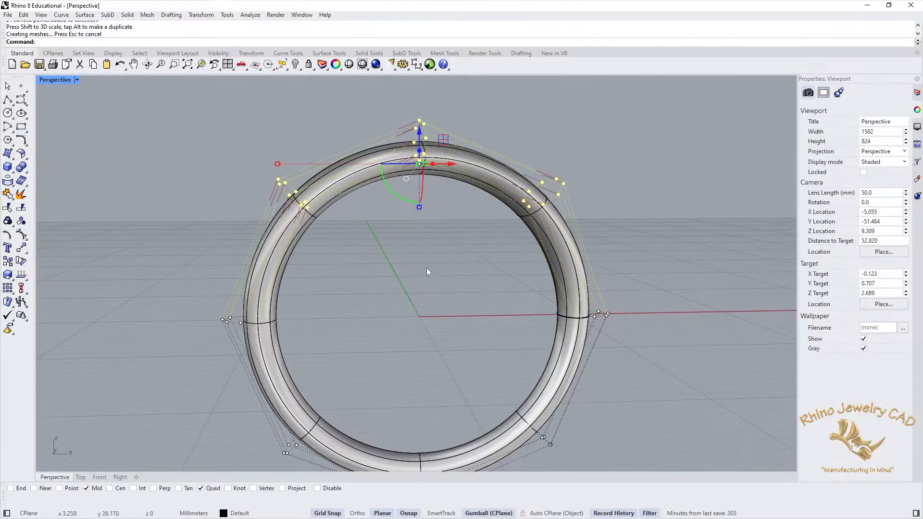
click(422, 269)
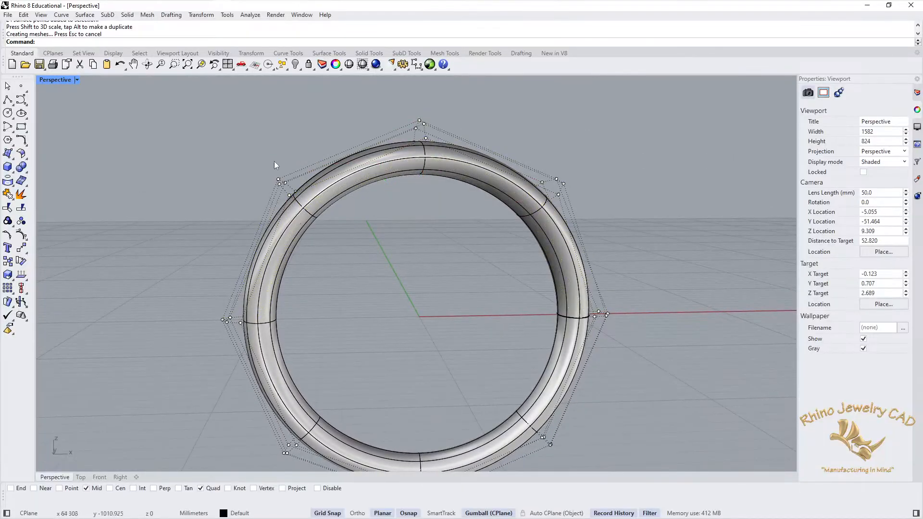
Step: Select the outer control points of the ring's three upper sections and move them up along Z to thicken the top
drag(307, 193, 307, 199)
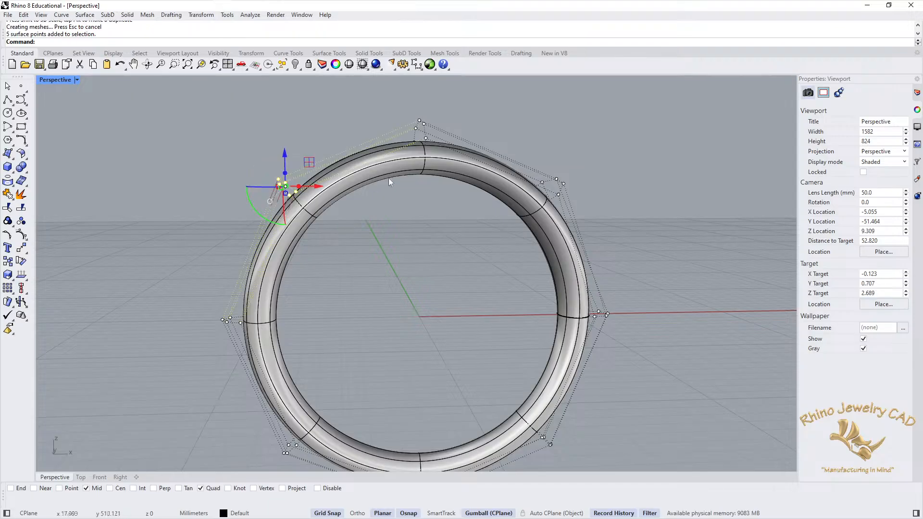
mouse_move(411, 194)
right_down()
mouse_move(432, 202)
mouse_move(407, 215)
mouse_move(399, 206)
right_up()
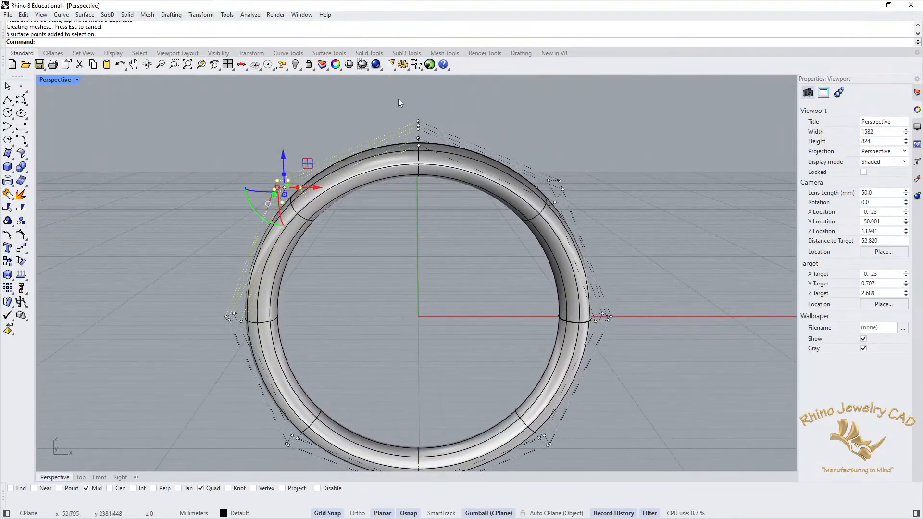
shift+drag(391, 98, 438, 153)
right_drag(653, 155, 550, 139)
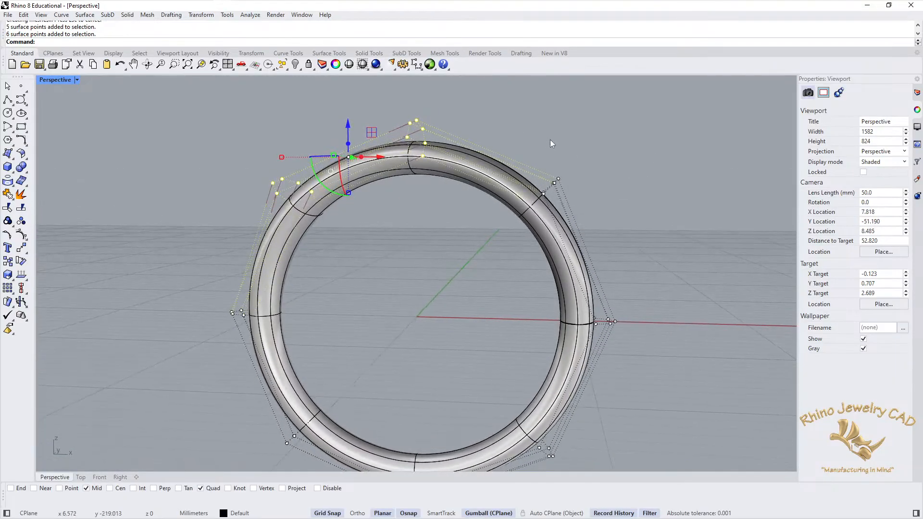
shift+drag(569, 197, 572, 198)
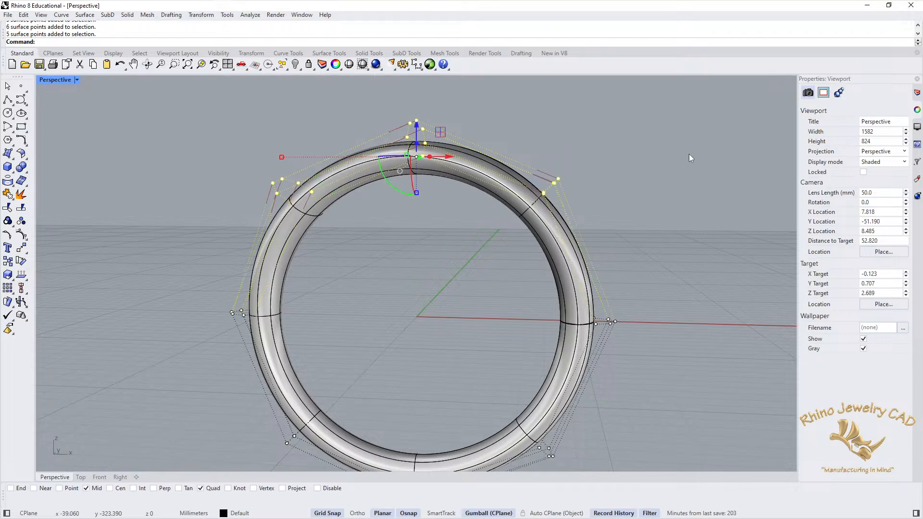
right_drag(489, 162, 503, 187)
right_drag(480, 129, 436, 131)
drag(413, 129, 412, 108)
click(617, 138)
Step: Inspect the widened and raised ring from several angles and turn off its control points
right_drag(633, 138, 727, 149)
right_drag(478, 243, 238, 306)
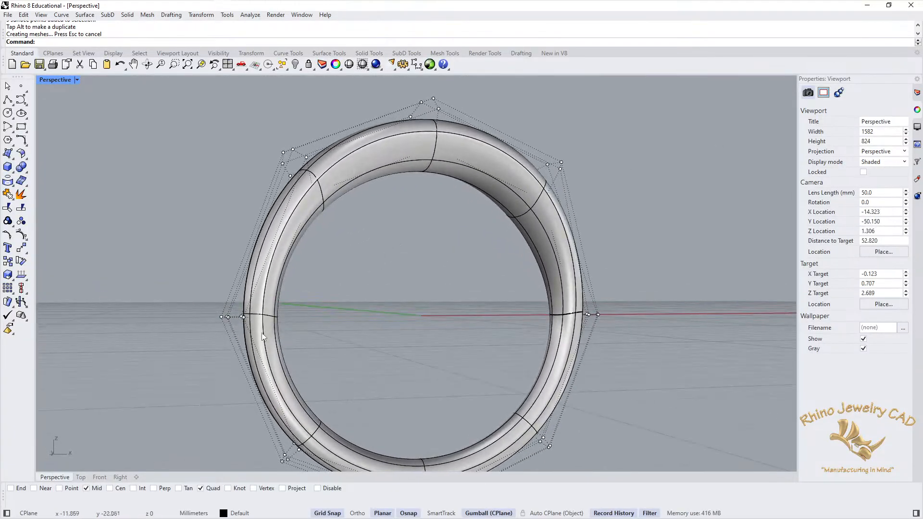
right_drag(455, 248, 416, 222)
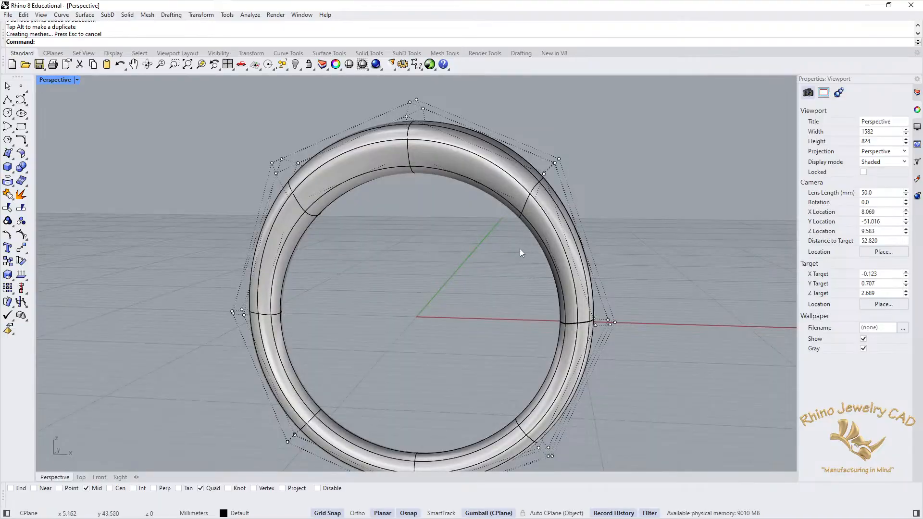
right_drag(631, 167, 606, 207)
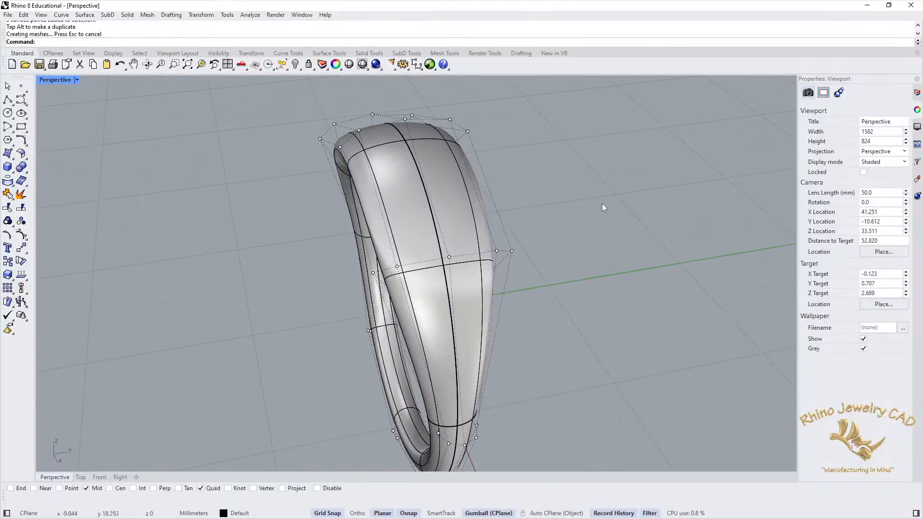
key(F11)
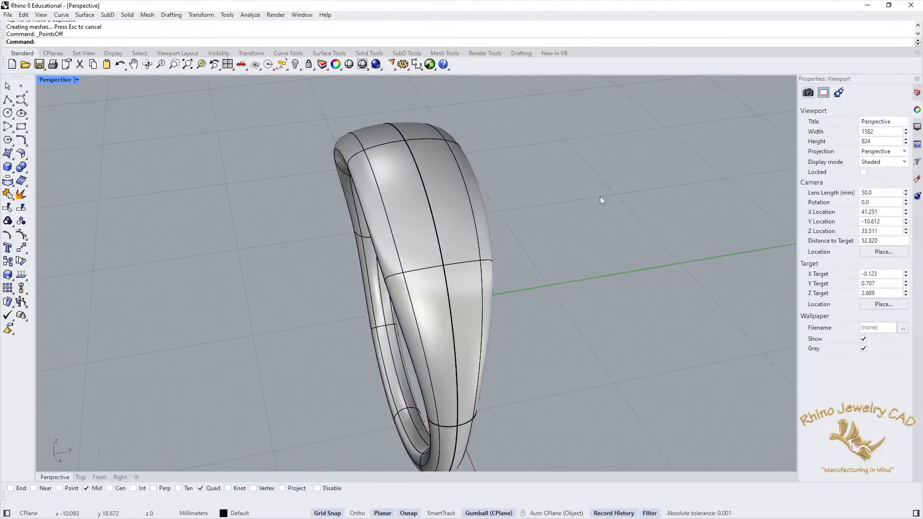
Step: In the Top view, draw an ellipse centred at X 0, Y 6 with a 6.5 mm half-axis along X and about 2 mm along Y
double_click(56, 80)
double_click(44, 80)
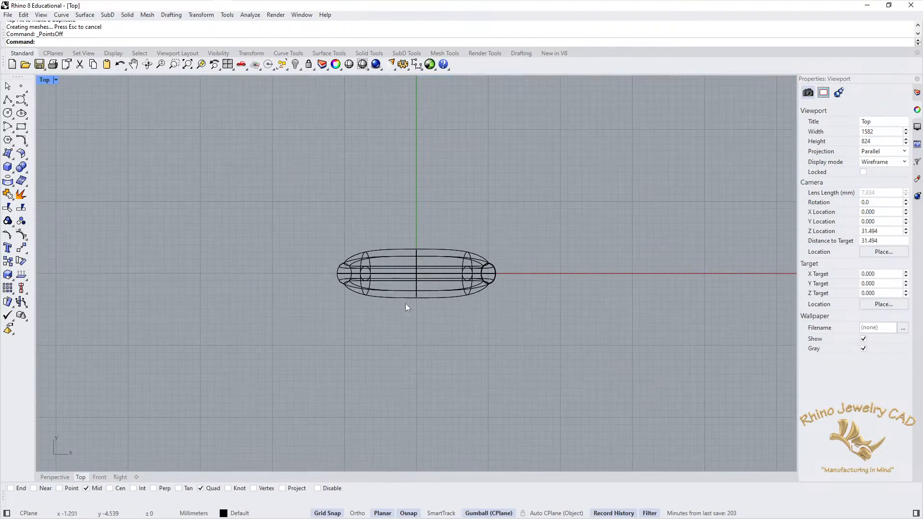
scroll(407, 269, up, 5)
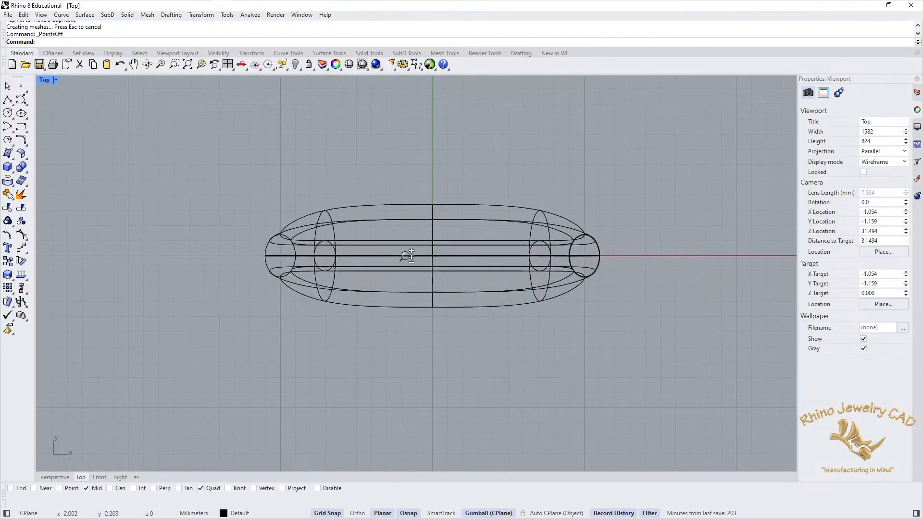
click(21, 113)
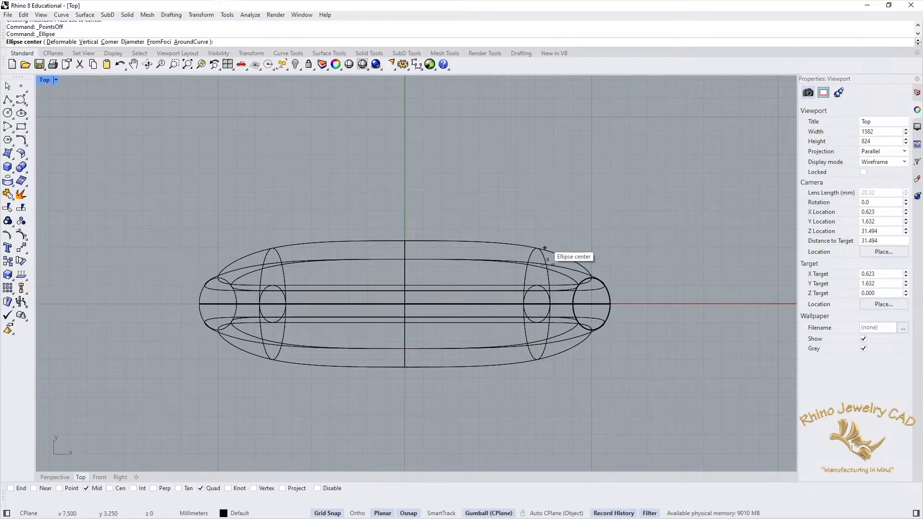
click(404, 192)
key(F8)
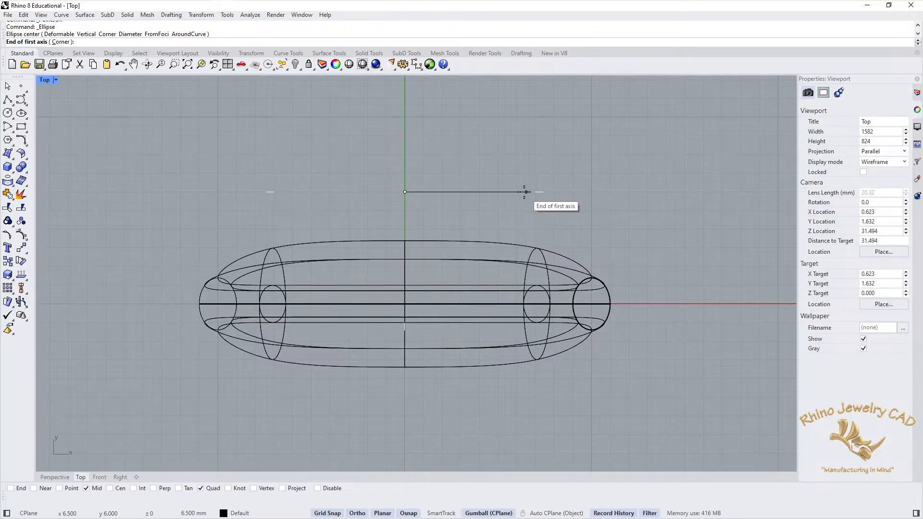
click(525, 192)
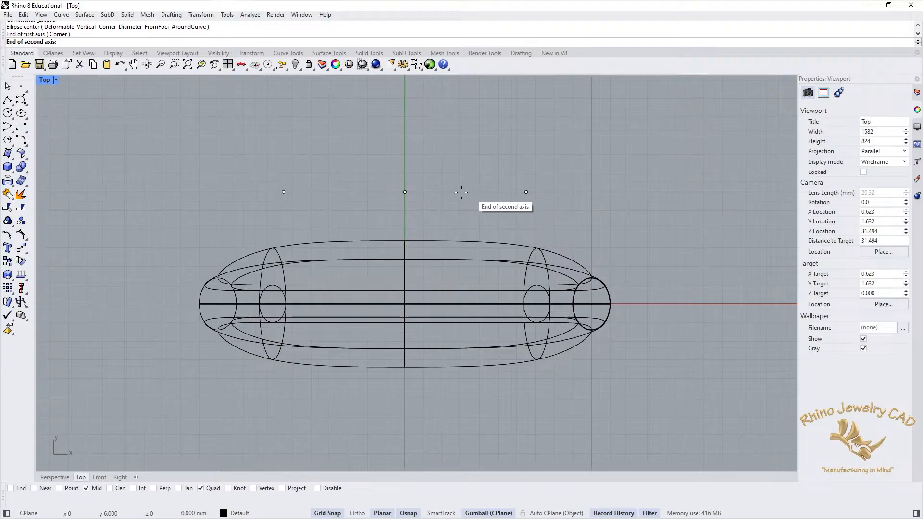
click(404, 154)
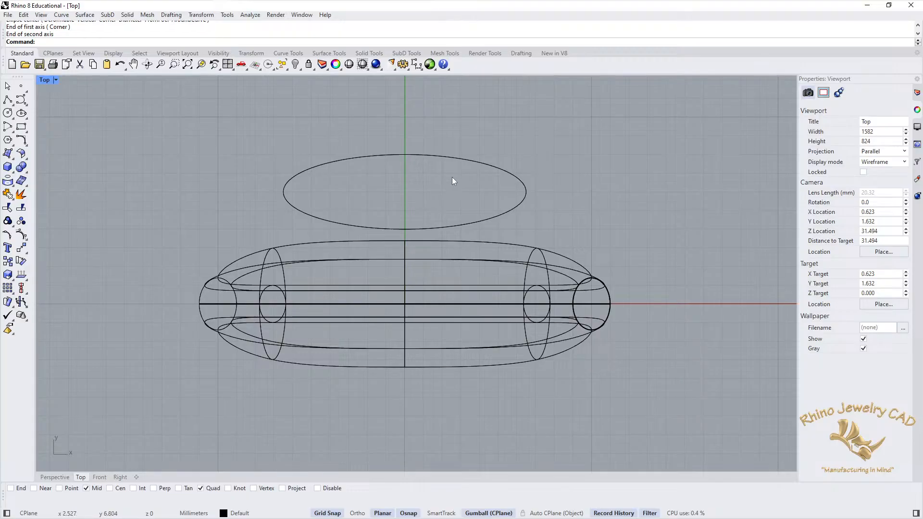
Step: Move the ellipse along Y to centre it on the ring, and raise it along Z to just above the ring's top
click(441, 157)
drag(405, 161, 415, 273)
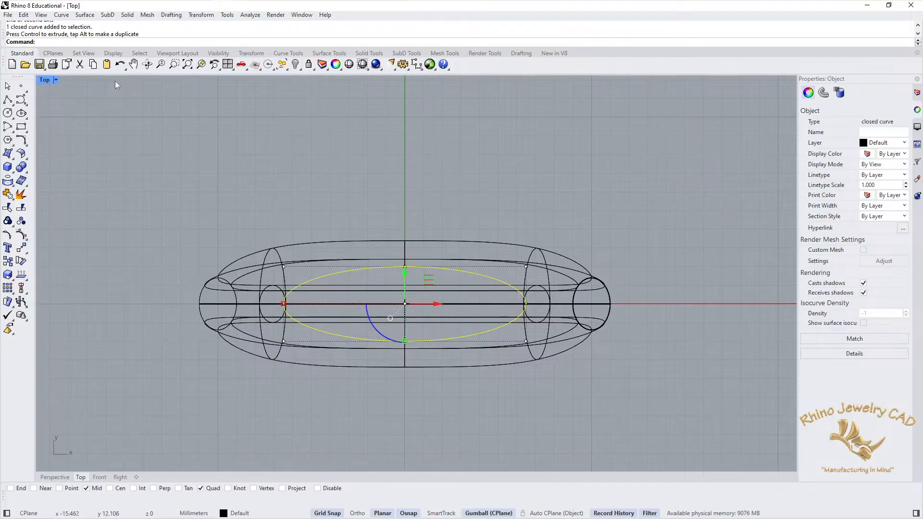
double_click(47, 81)
double_click(427, 82)
right_drag(391, 219, 443, 279)
scroll(497, 202, down, 5)
click(404, 328)
click(404, 328)
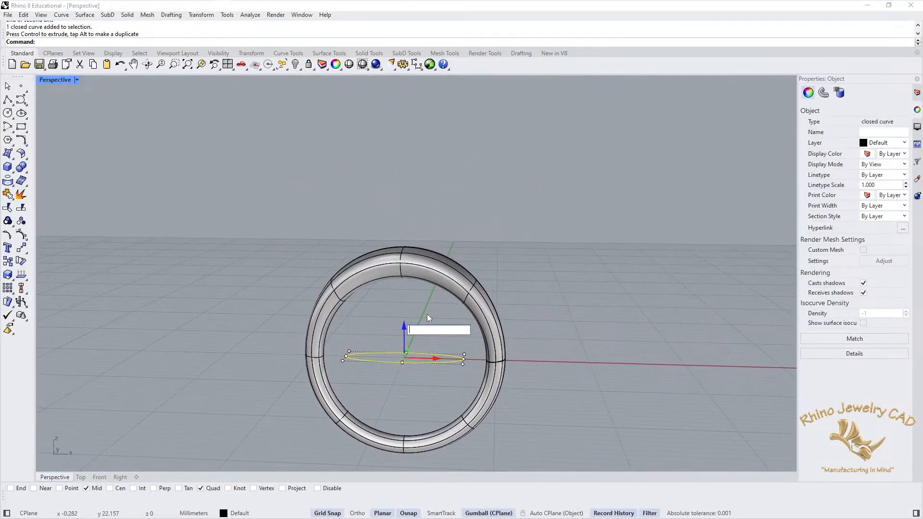
click(429, 321)
click(422, 351)
drag(403, 327, 388, 197)
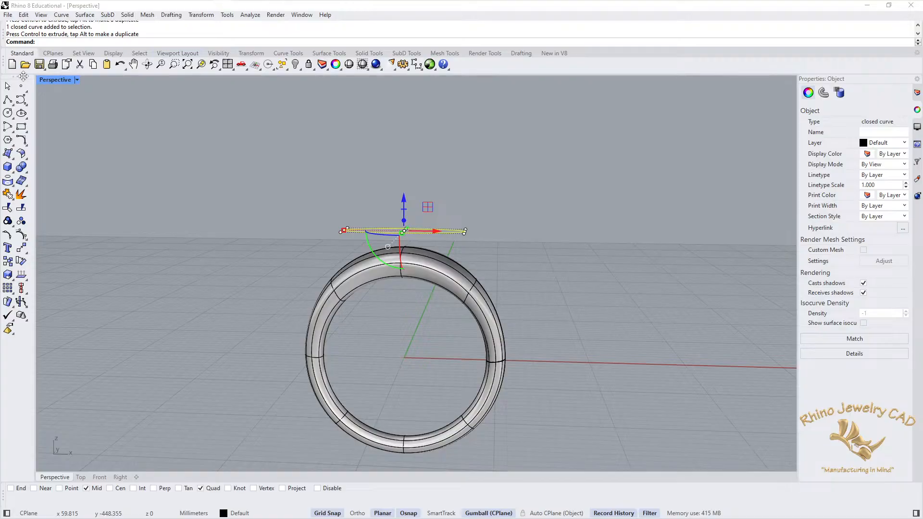
Step: In the Top view, project the ellipse onto the ring surface along the construction plane's Z direction, keeping the original curve
double_click(54, 80)
double_click(46, 80)
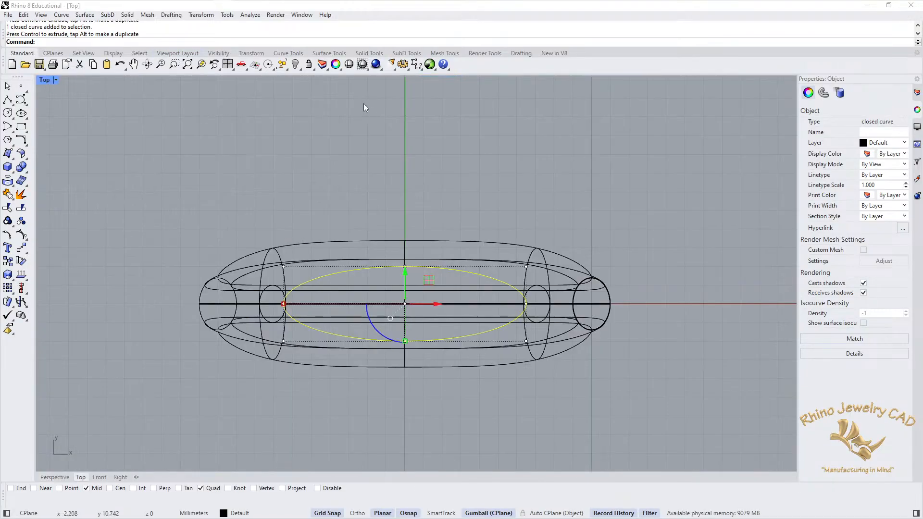
text(Project)
key(Return)
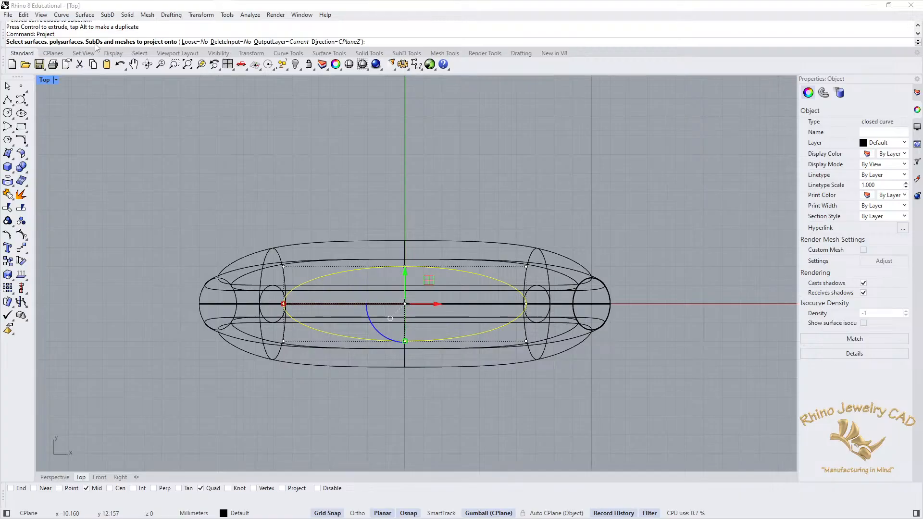
click(557, 270)
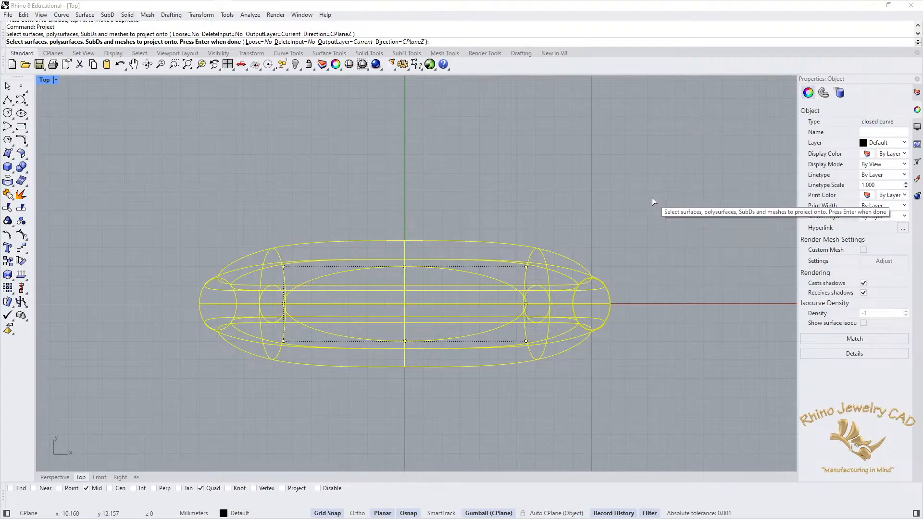
key(Return)
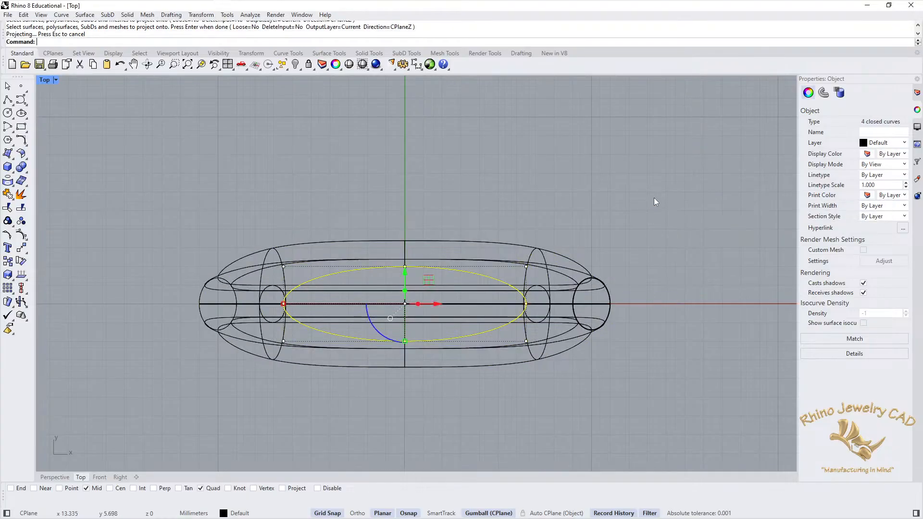
Step: Delete the projected curves on the ring's inner and lower surfaces, keeping only the one on the outer top
double_click(51, 80)
double_click(431, 82)
right_drag(515, 304, 553, 282)
right_drag(560, 281, 480, 265)
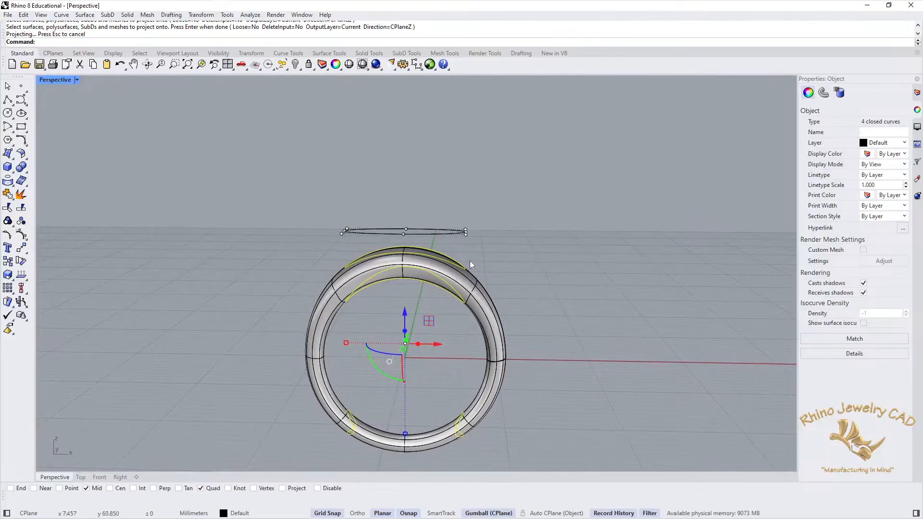
ctrl+click(449, 232)
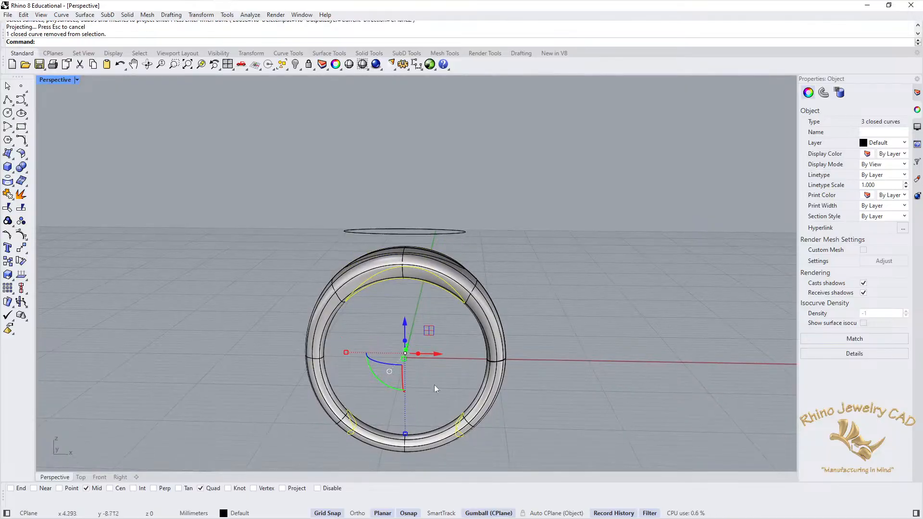
key(Delete)
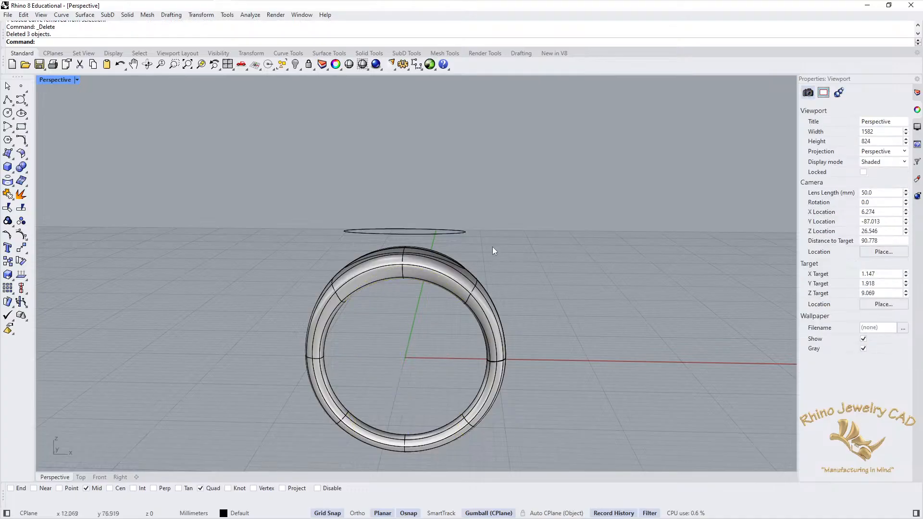
Step: Delete the original ellipse floating above the ring and accept the history warning
mouse_move(477, 232)
right_down()
mouse_move(482, 243)
mouse_move(487, 216)
right_up()
click(459, 230)
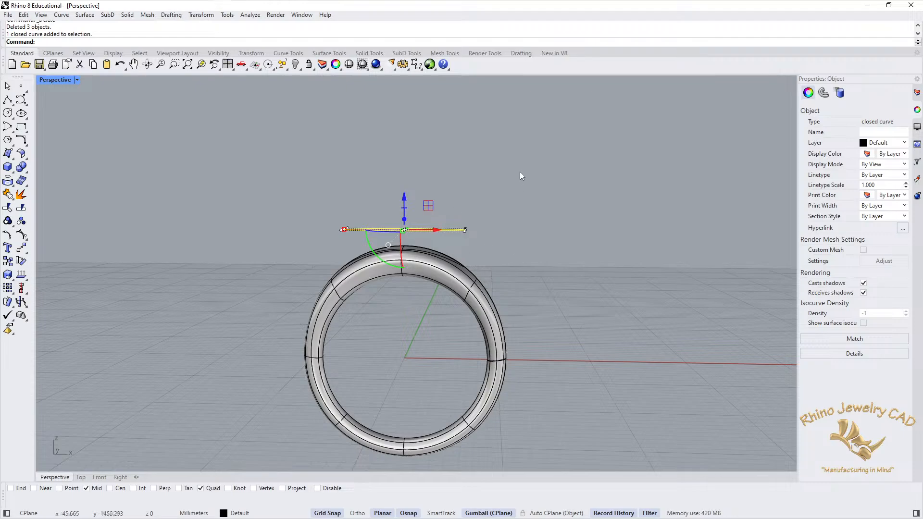
key(Delete)
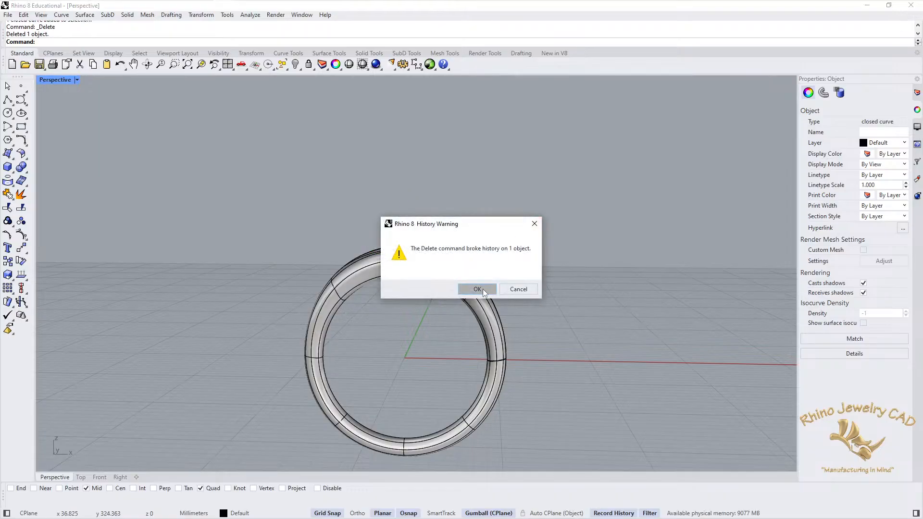
click(477, 289)
Step: Adjust the ring's closed surface seam in both directions, placing it on the inside of the band near one side
right_drag(518, 214, 444, 272)
scroll(445, 256, up, 6)
click(446, 272)
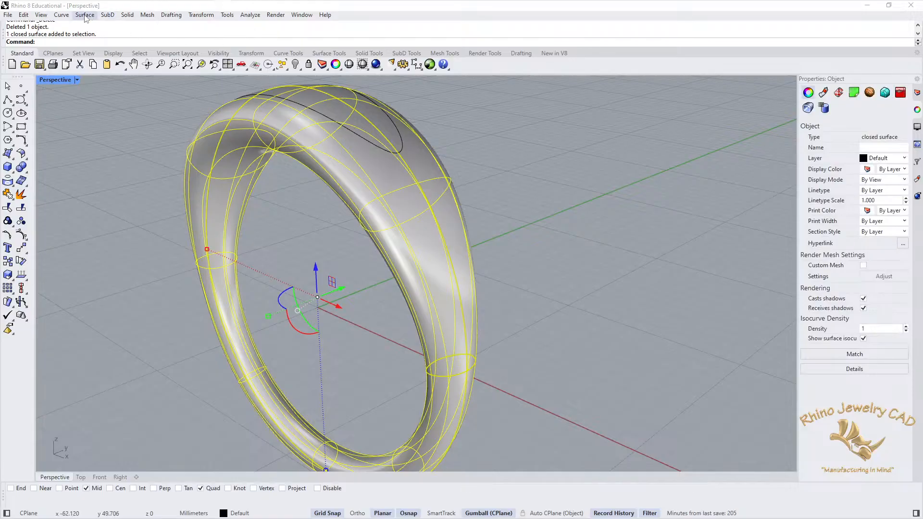
click(85, 16)
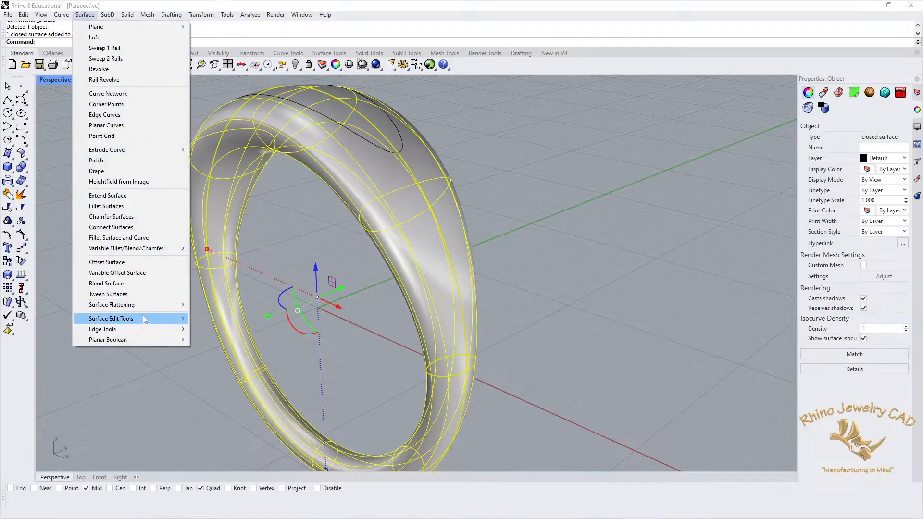
mouse_move(145, 320)
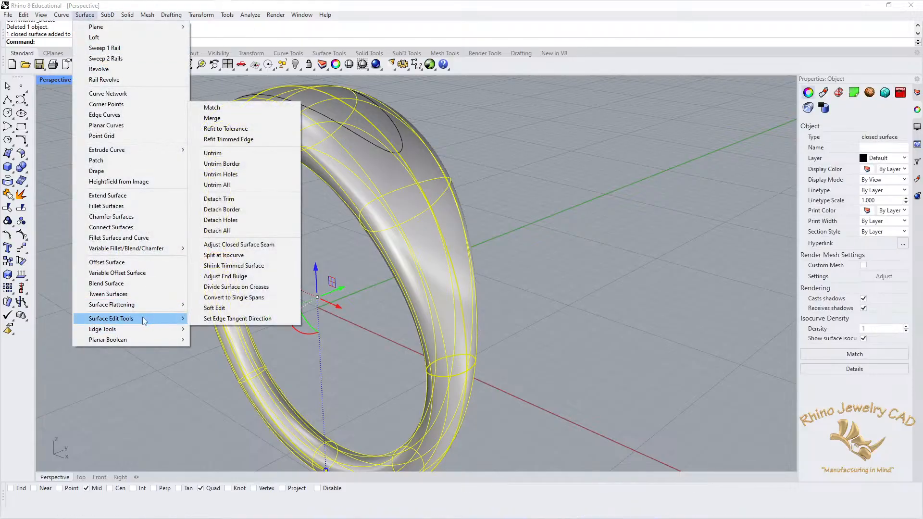
click(238, 244)
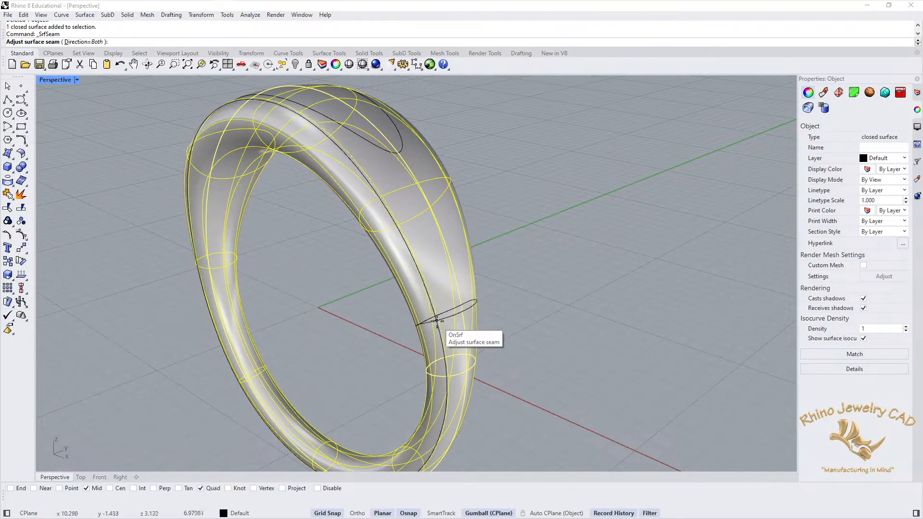
right_drag(462, 329, 526, 324)
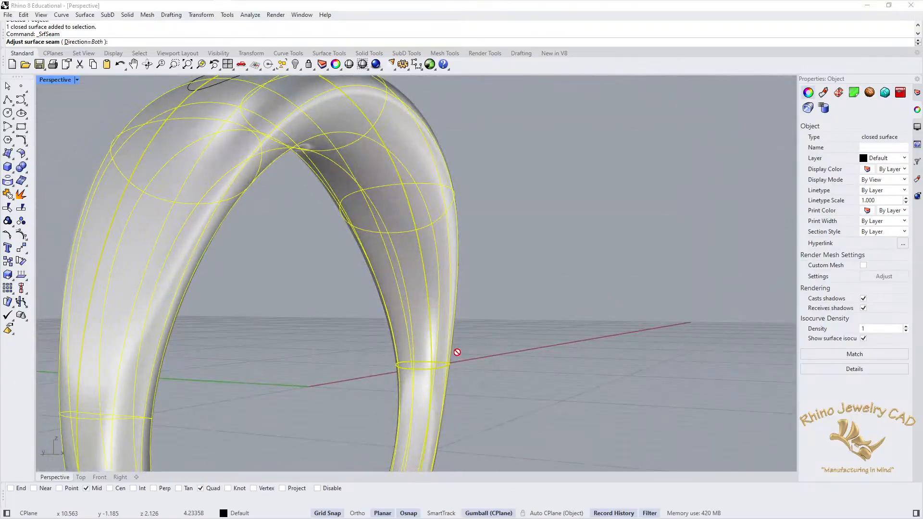
click(412, 346)
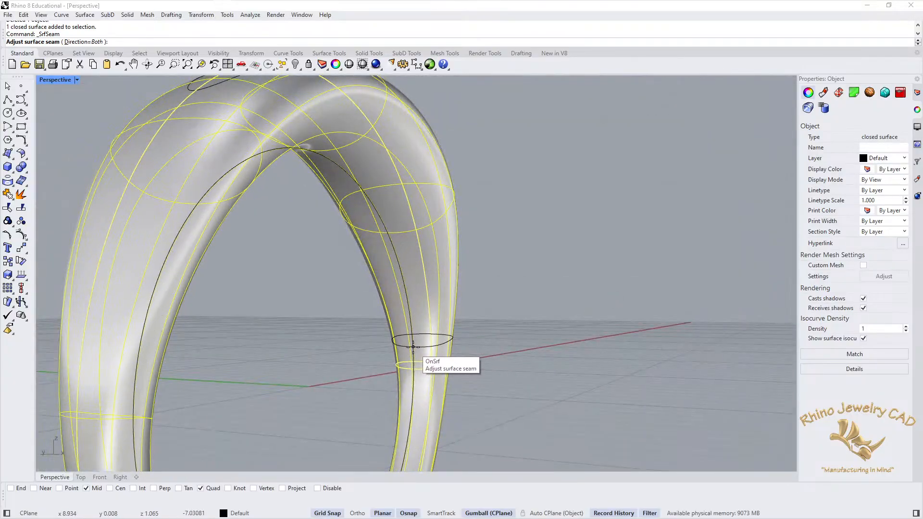
key(Return)
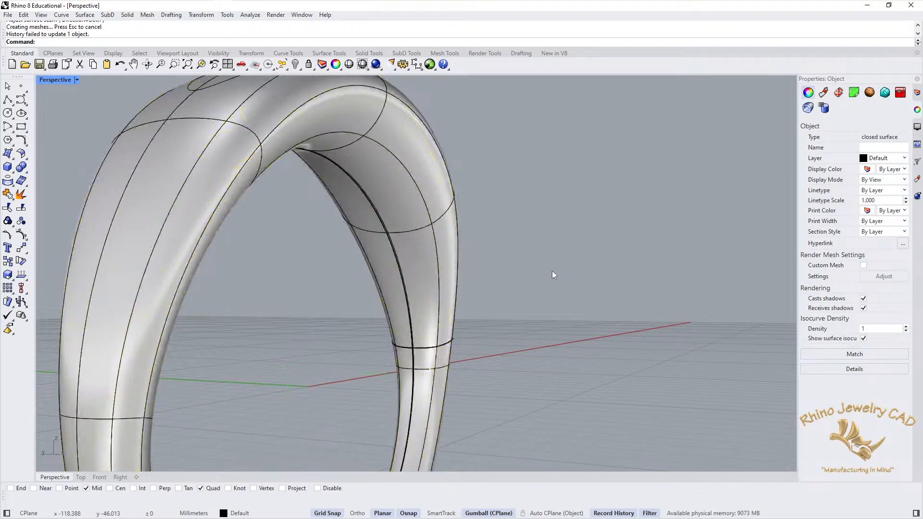
Step: PushPull the elliptical region on the ring's top 1.25 mm into the band, setting the distance in the Front view
right_drag(583, 226, 471, 330)
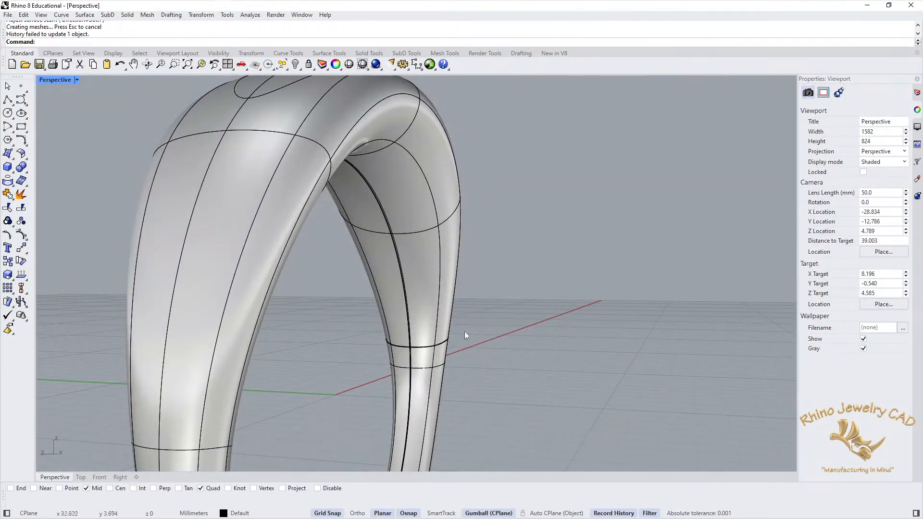
right_drag(604, 205, 460, 273)
scroll(513, 318, down, 3)
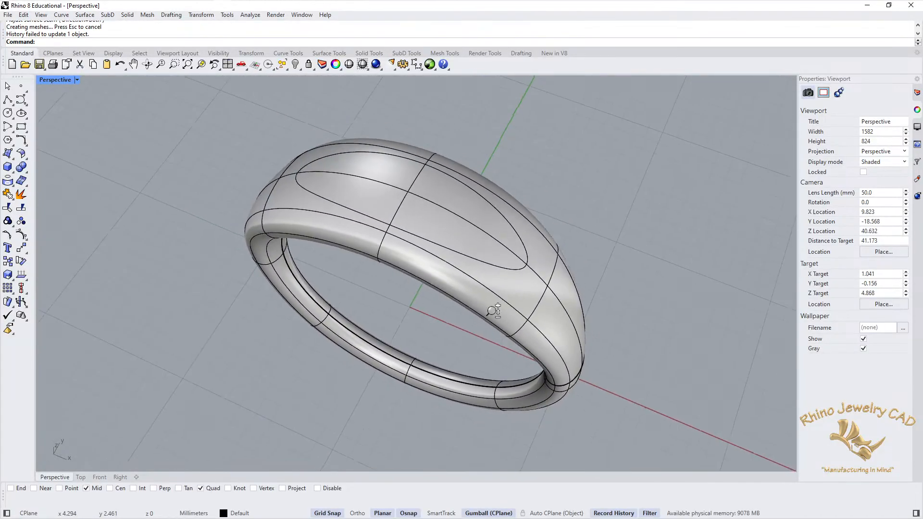
right_drag(463, 342, 475, 321)
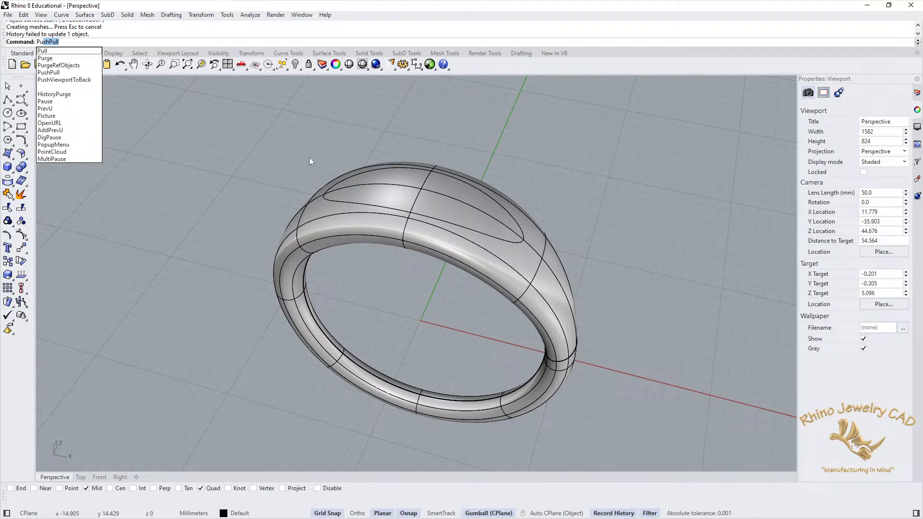
key(Return)
click(445, 201)
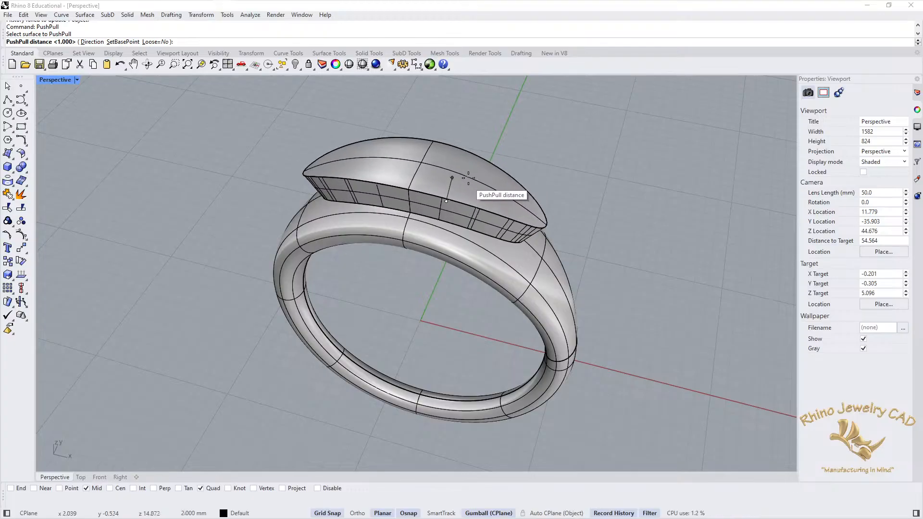
right_drag(481, 185, 500, 138)
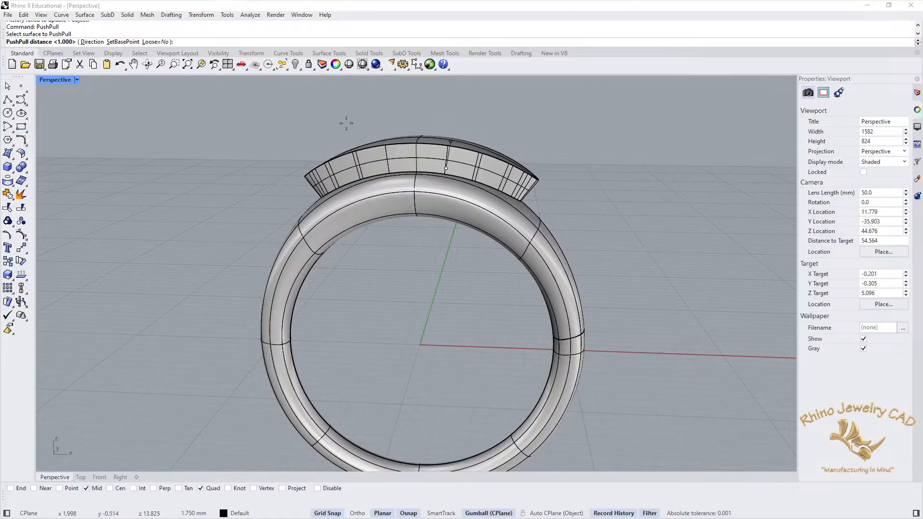
double_click(65, 79)
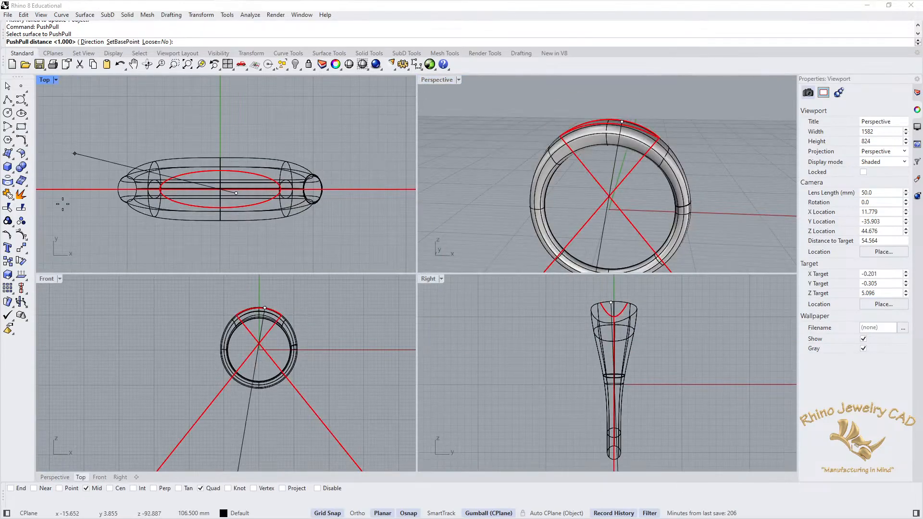
double_click(47, 279)
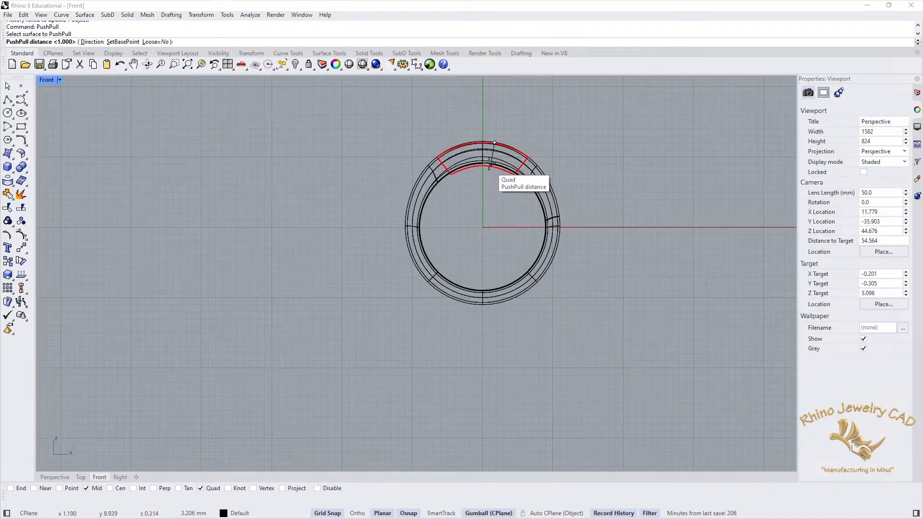
scroll(488, 185, up, 8)
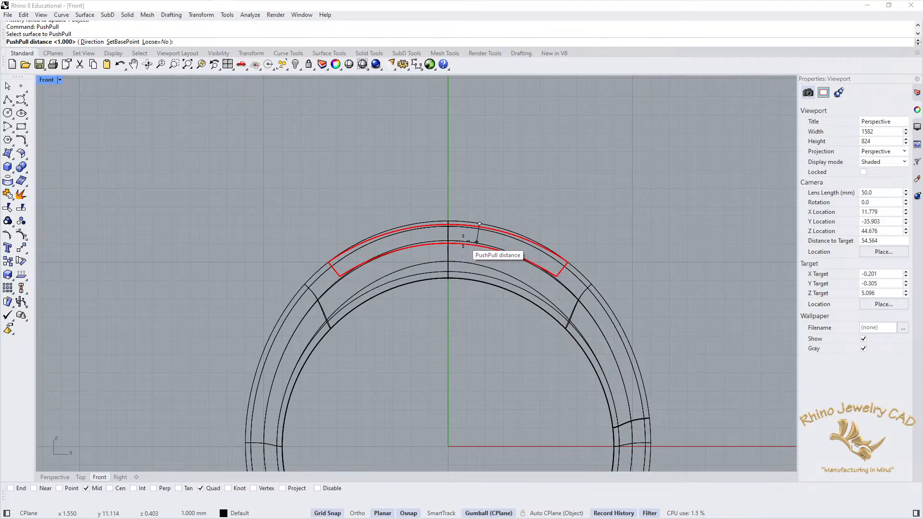
click(460, 243)
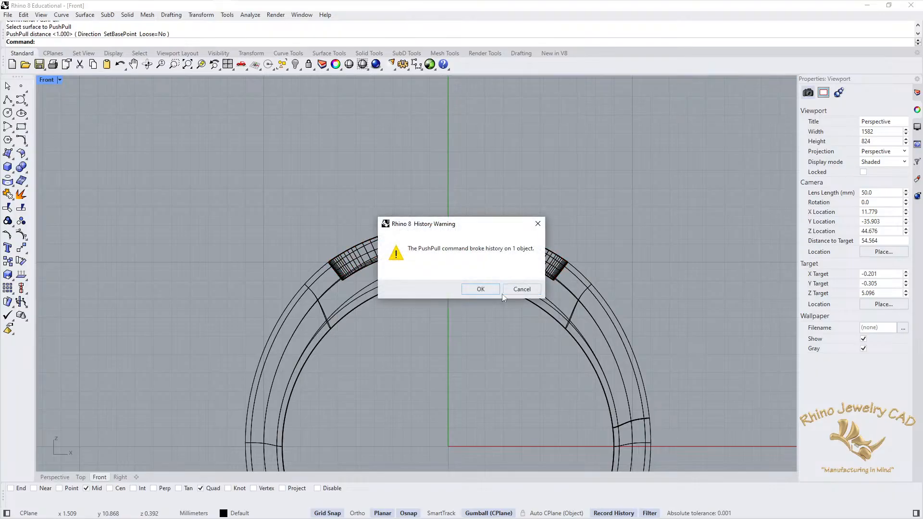
click(484, 287)
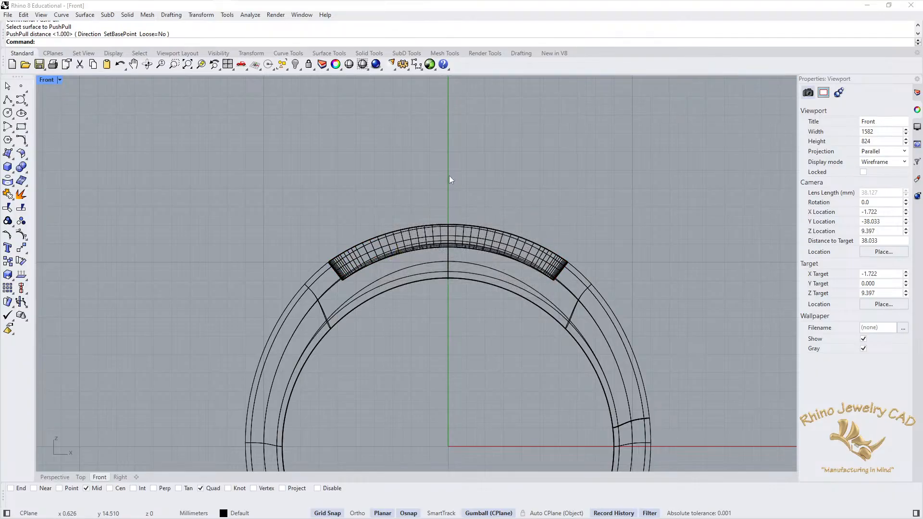
Step: Check the recess in the Perspective view and undo the PushPull
double_click(44, 80)
double_click(435, 80)
right_drag(482, 82, 585, 172)
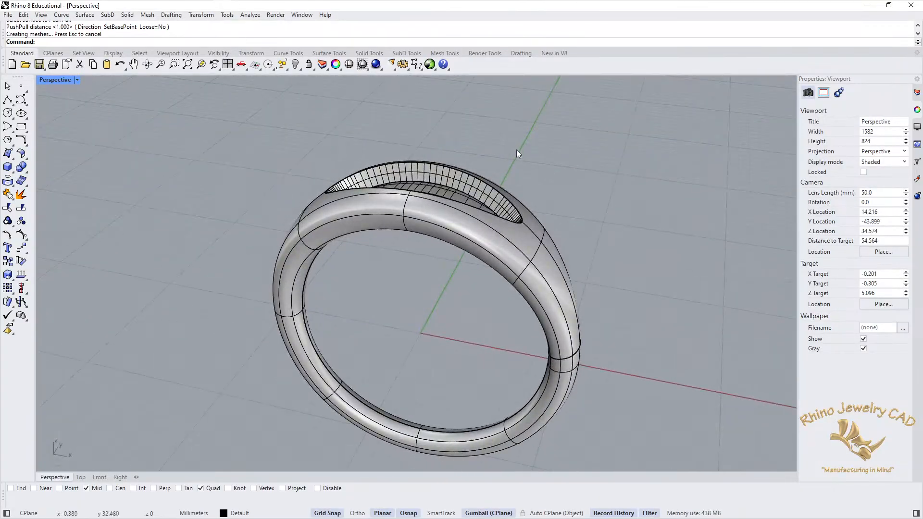
key(ctrl+z)
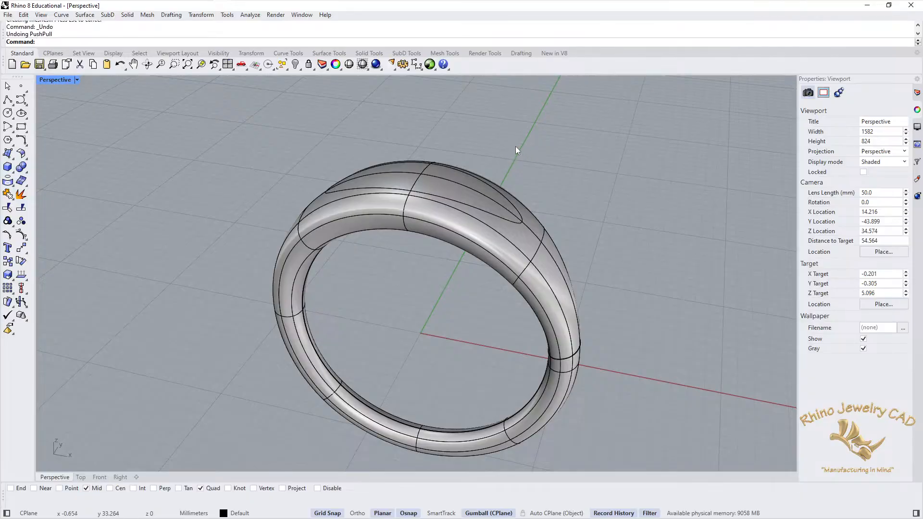
Step: PushPull the elliptical region on the ring's top 0.75 mm into the band and accept the history warning
key(Return)
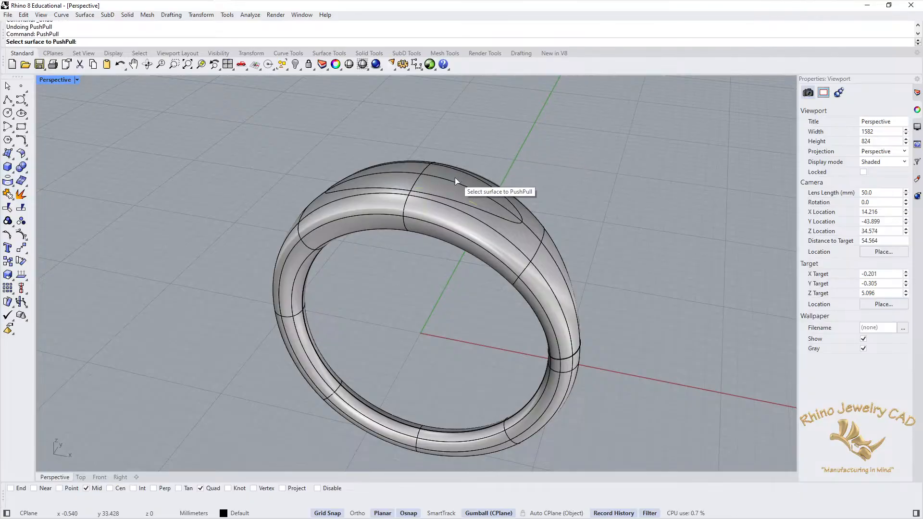
click(455, 178)
right_drag(459, 194, 484, 159)
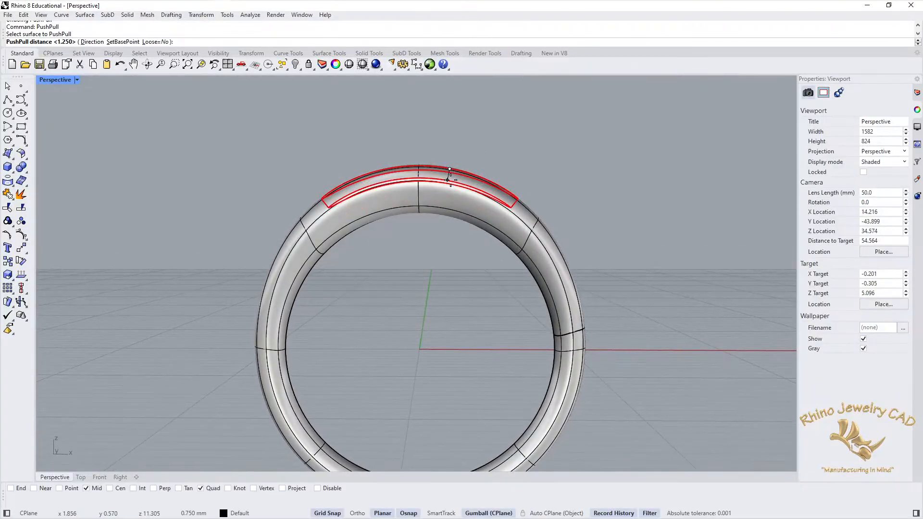
click(449, 180)
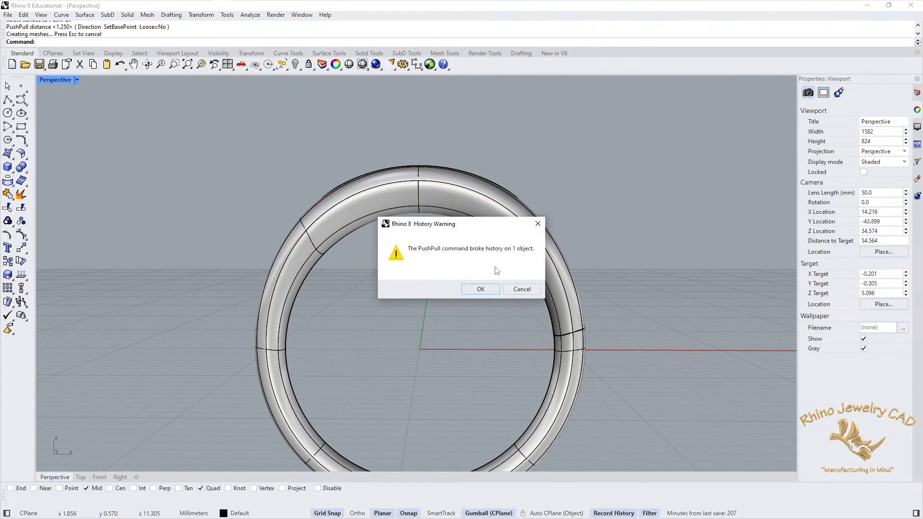
click(482, 289)
right_drag(645, 171, 454, 258)
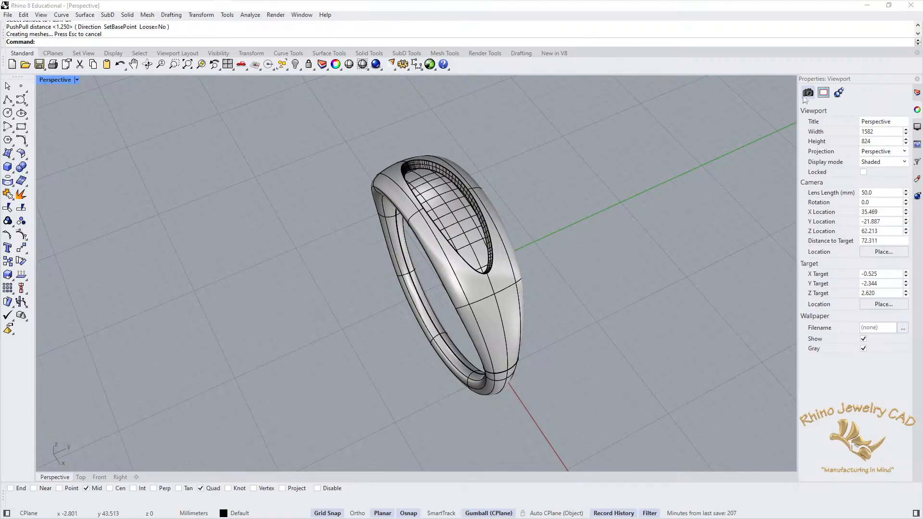
Step: Select the ring and create a Metal material with its color set to Gold
click(501, 292)
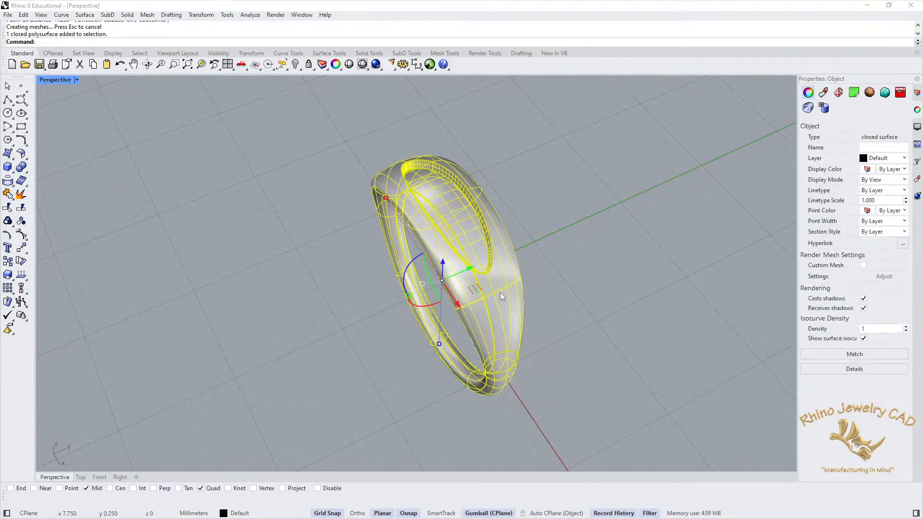
click(917, 179)
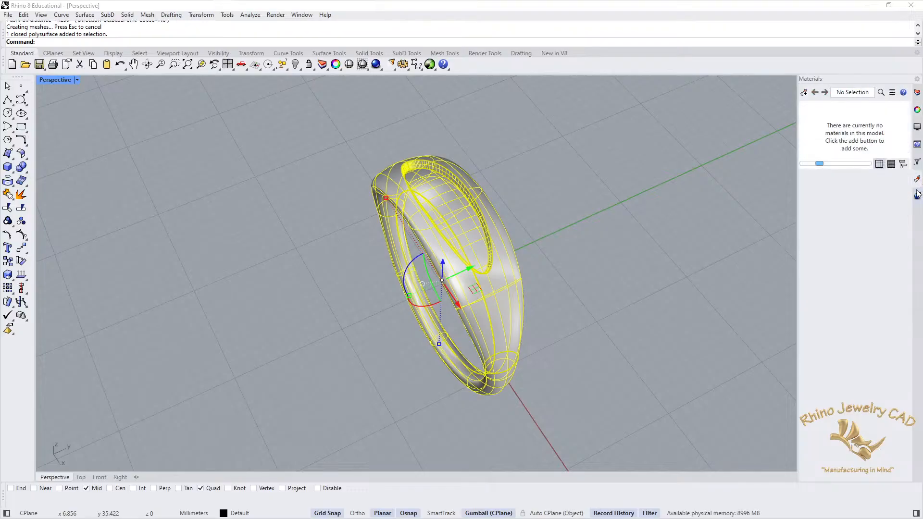
click(803, 93)
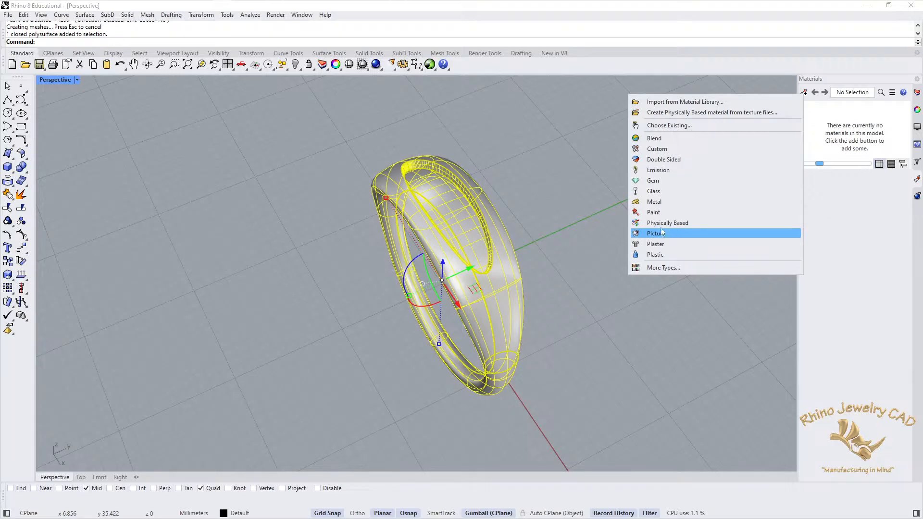
click(659, 202)
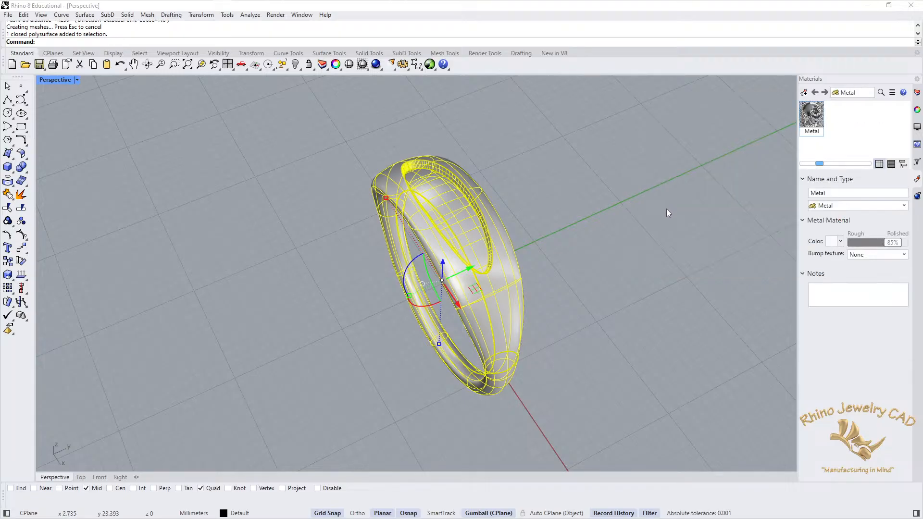
click(830, 241)
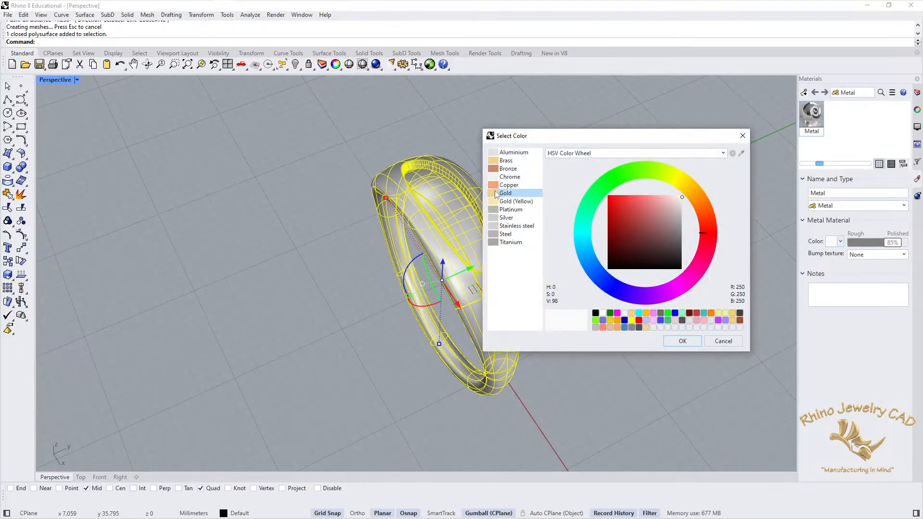
click(496, 195)
click(681, 342)
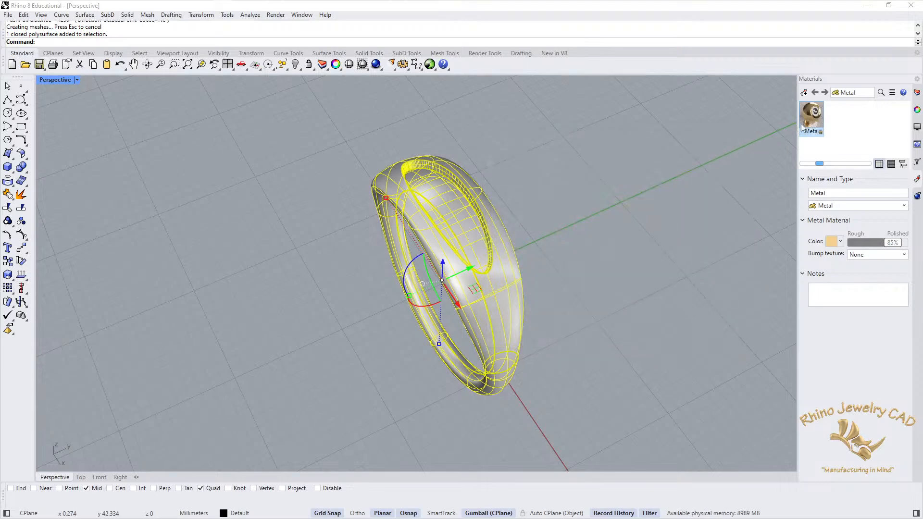
Step: Assign the gold Metal material to the ring and display the Perspective view in Rendered mode
right_click(814, 119)
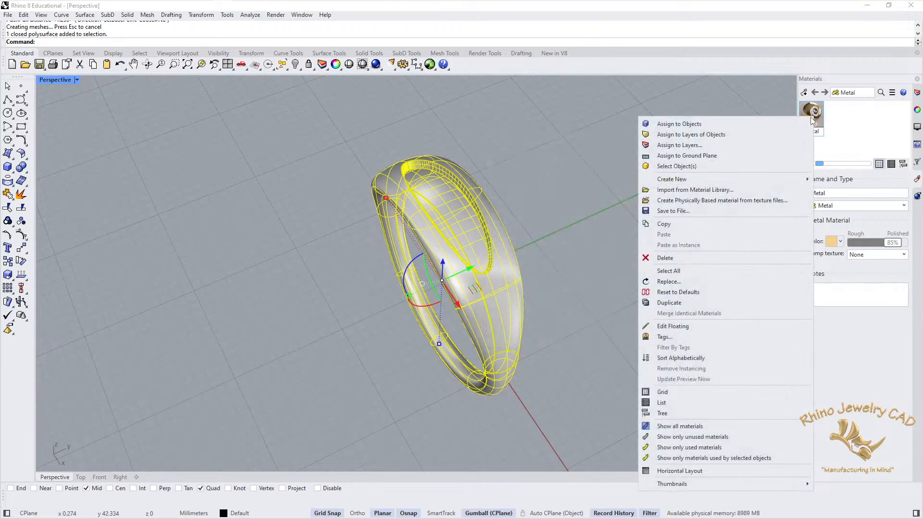
click(708, 124)
click(587, 235)
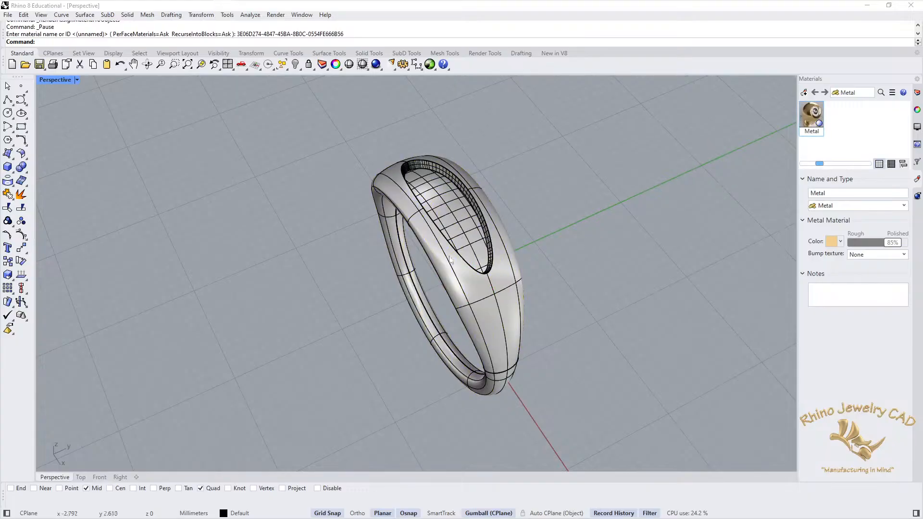
scroll(452, 257, up, 6)
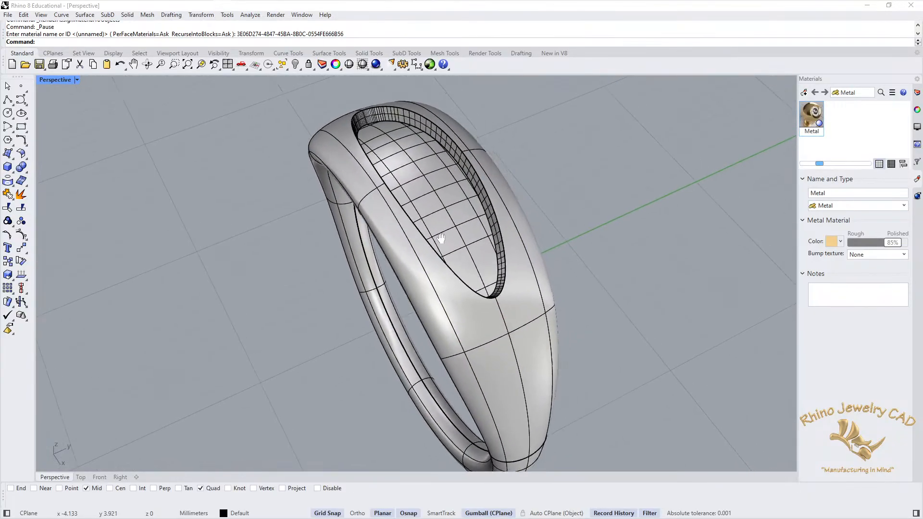
right_drag(392, 243, 416, 244)
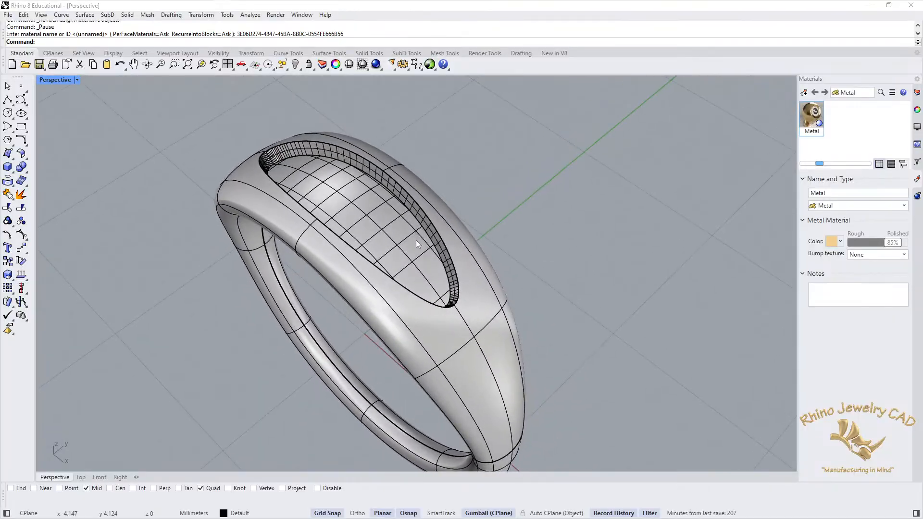
click(76, 80)
click(98, 137)
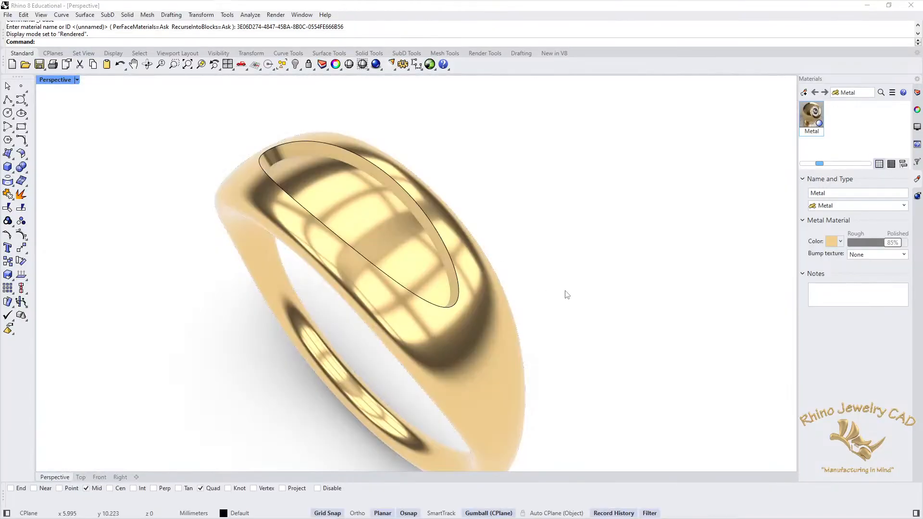
Step: Delete the elliptical curve around the ring's recess and return the Perspective view to Shaded mode
click(452, 266)
click(490, 288)
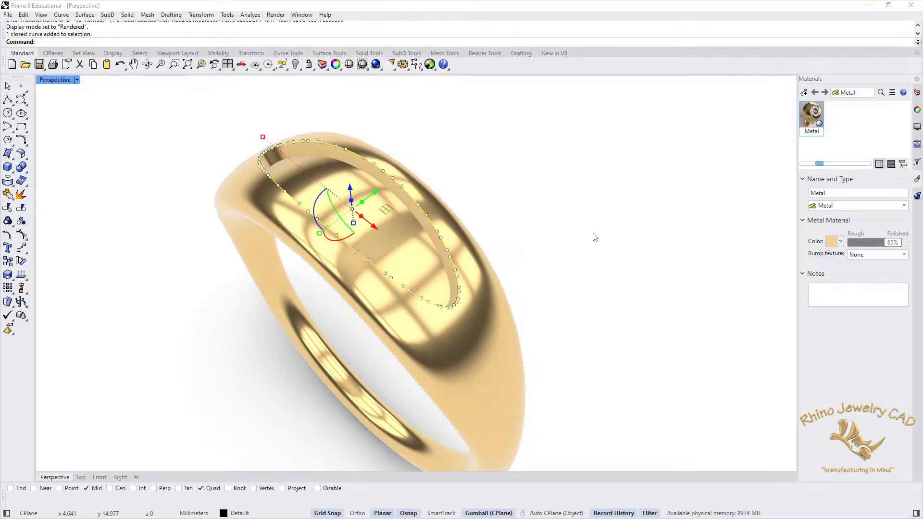
key(Delete)
right_drag(431, 358, 445, 292)
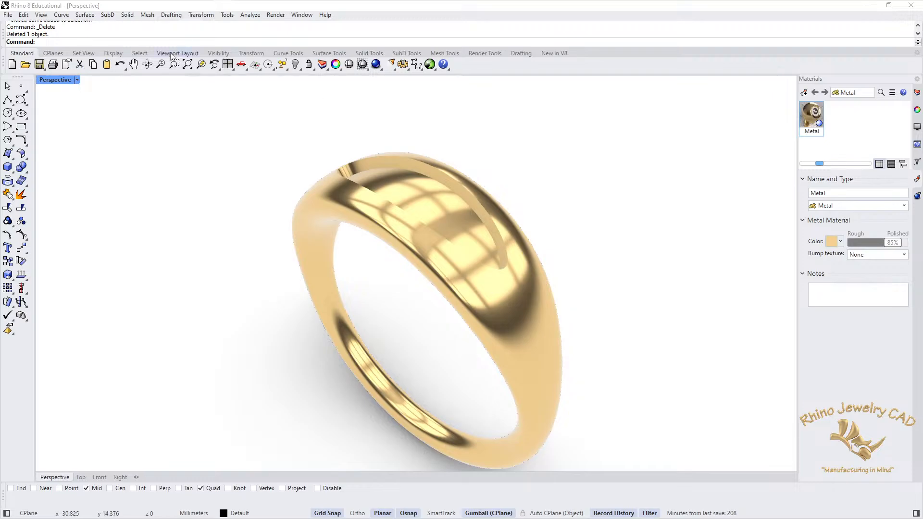
click(77, 79)
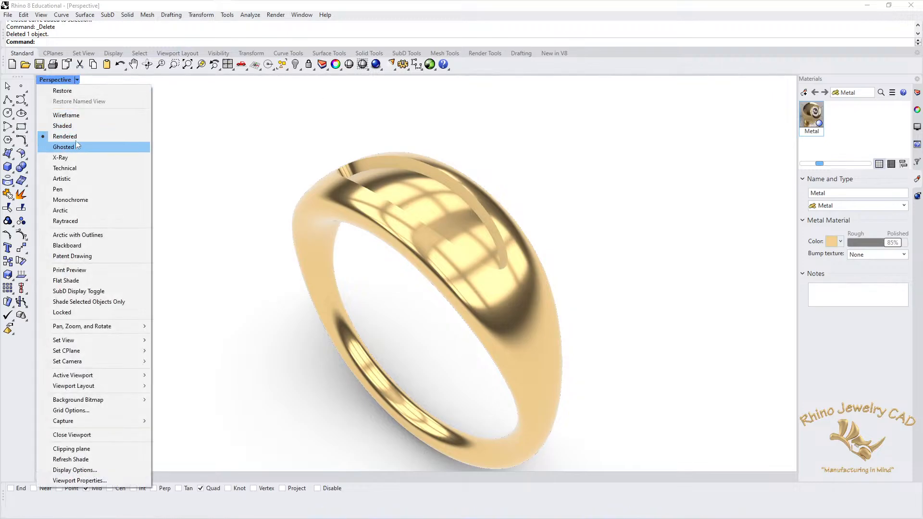
click(73, 125)
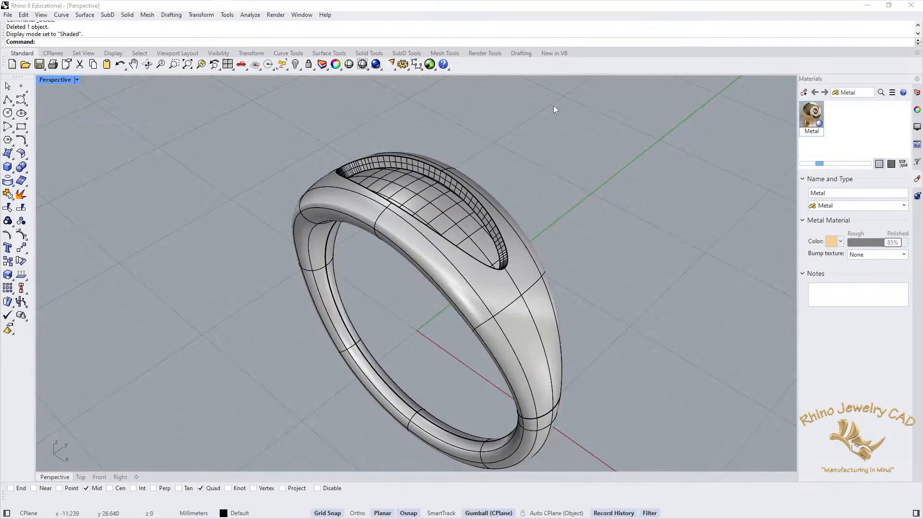
Step: Create a second Metal material, set its color to Gold and reduce its polish to 37%
click(803, 93)
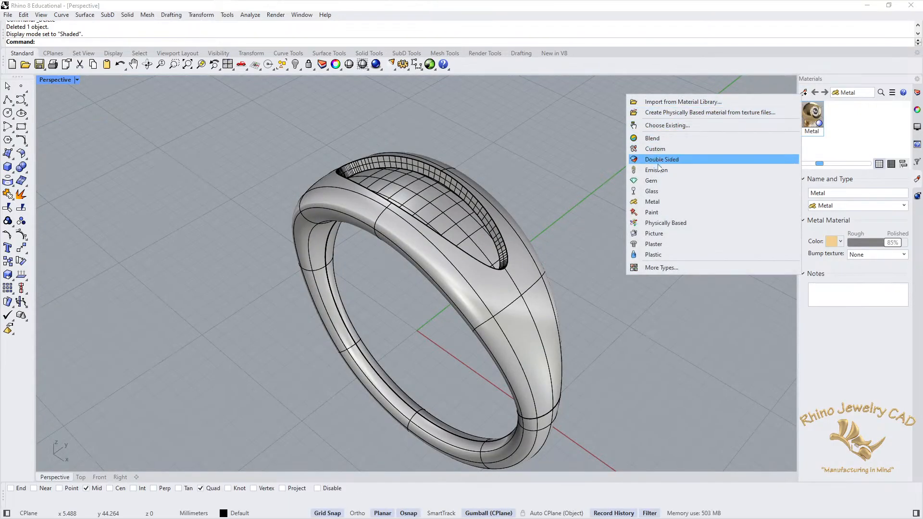
click(658, 202)
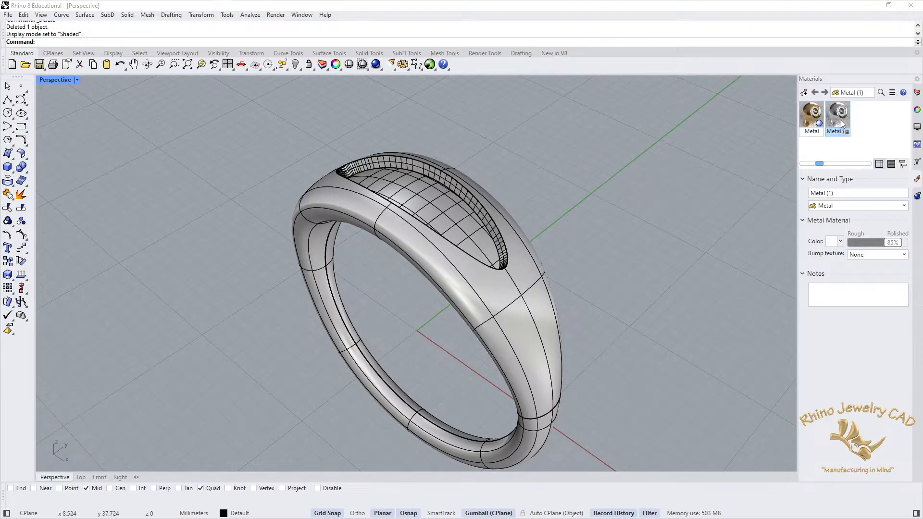
click(832, 241)
click(496, 194)
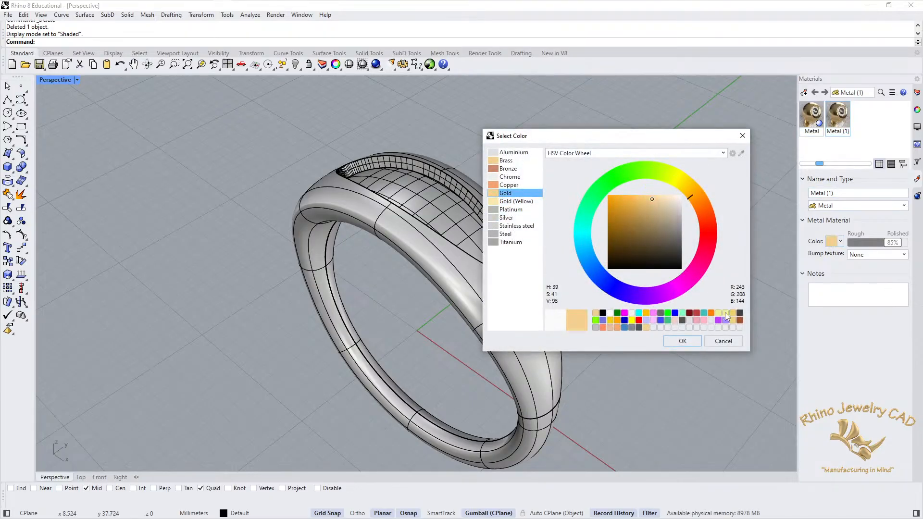
click(688, 341)
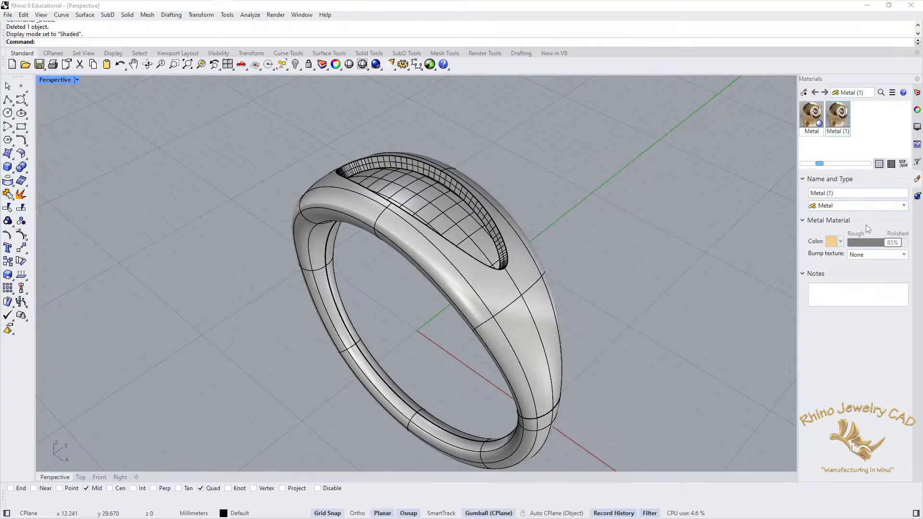
drag(891, 243, 871, 246)
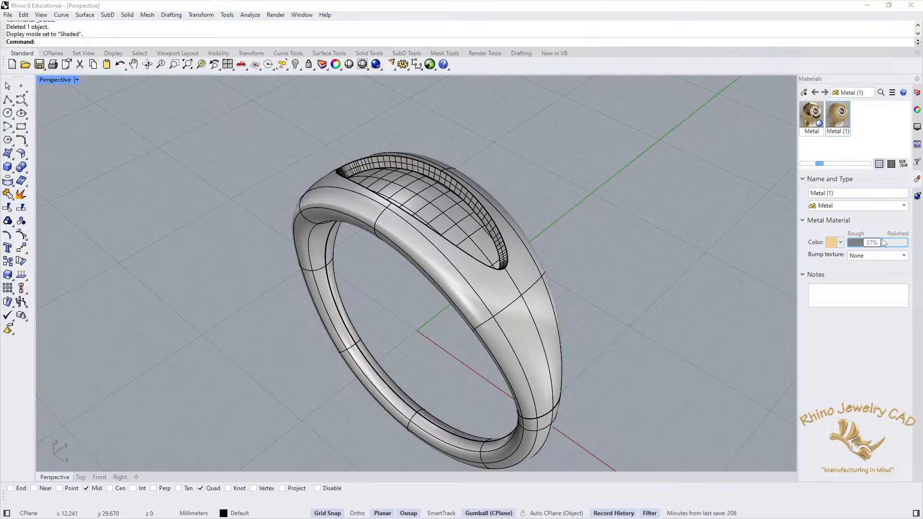
Step: In Rendered mode, assign the 37% polished gold material to only the recess's floor surface
click(77, 80)
click(79, 136)
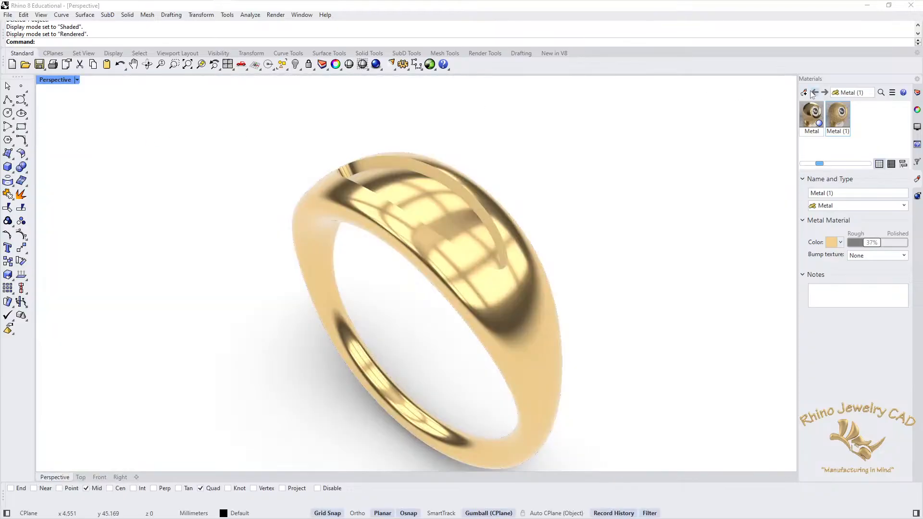
click(454, 216)
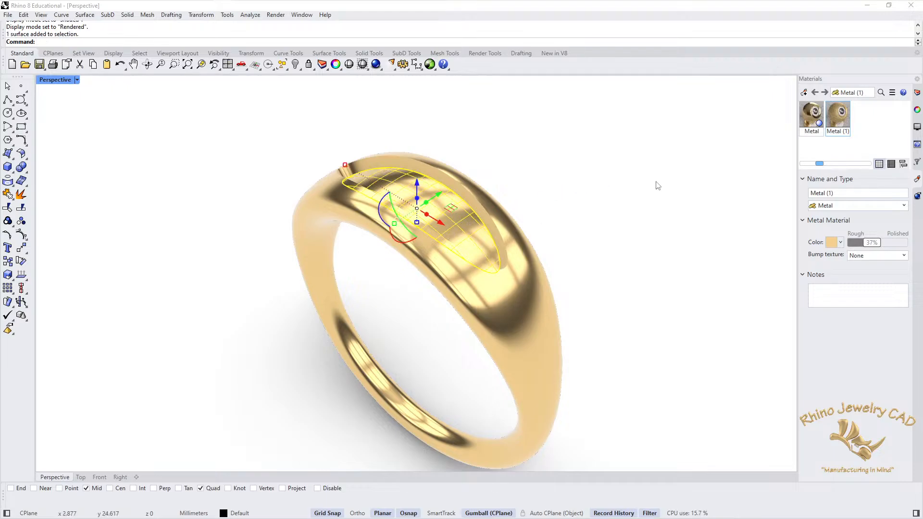
right_click(841, 112)
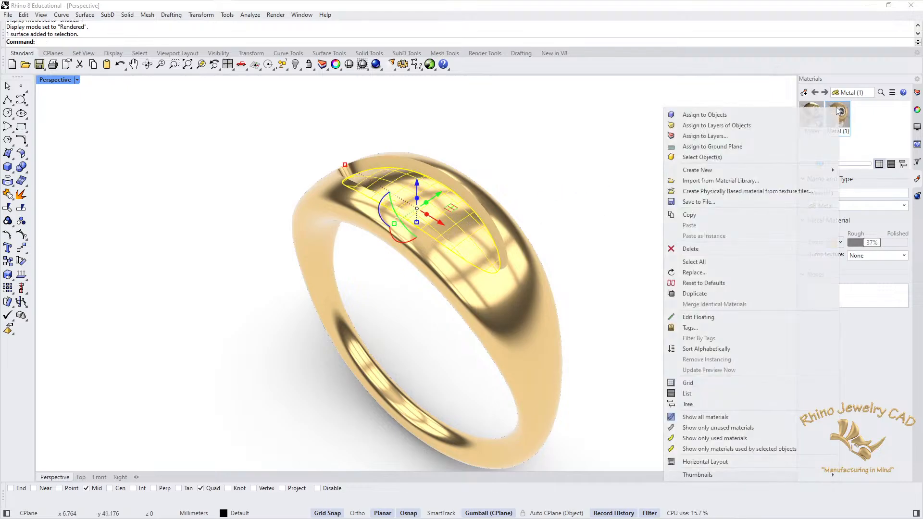
click(716, 116)
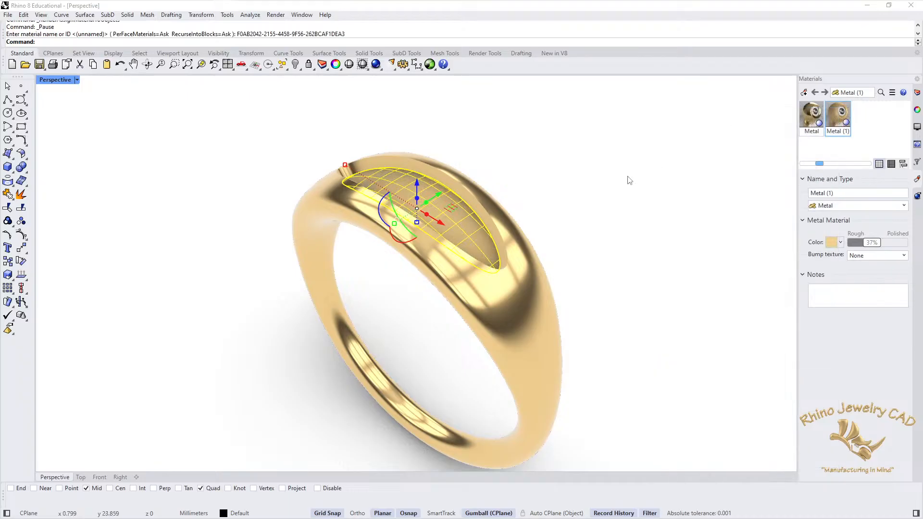
click(618, 187)
right_drag(616, 187, 618, 154)
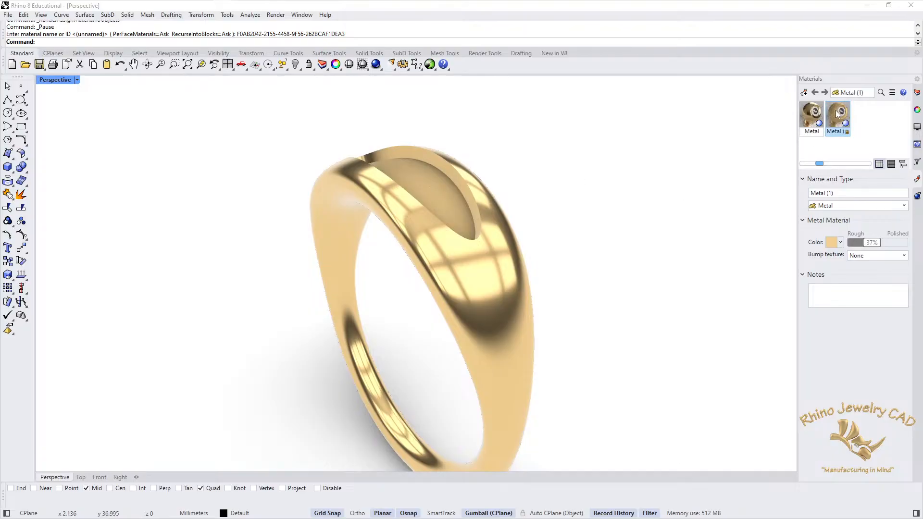
Step: Give the recess floor's material a Leather bump texture at XXS scale and check it up close
click(903, 255)
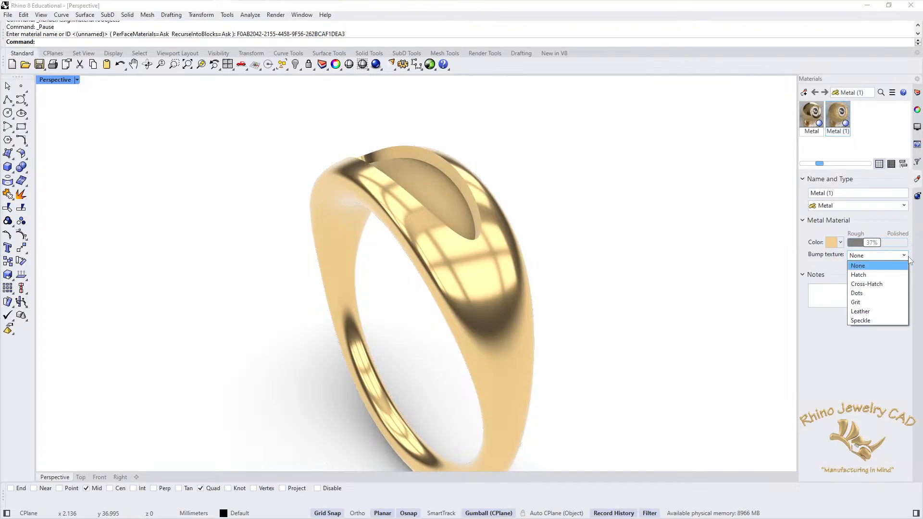
click(860, 312)
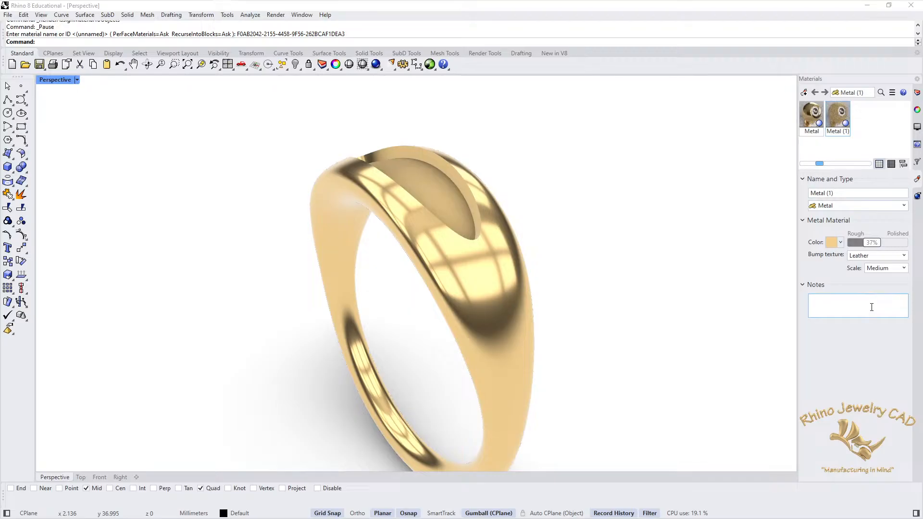
click(905, 269)
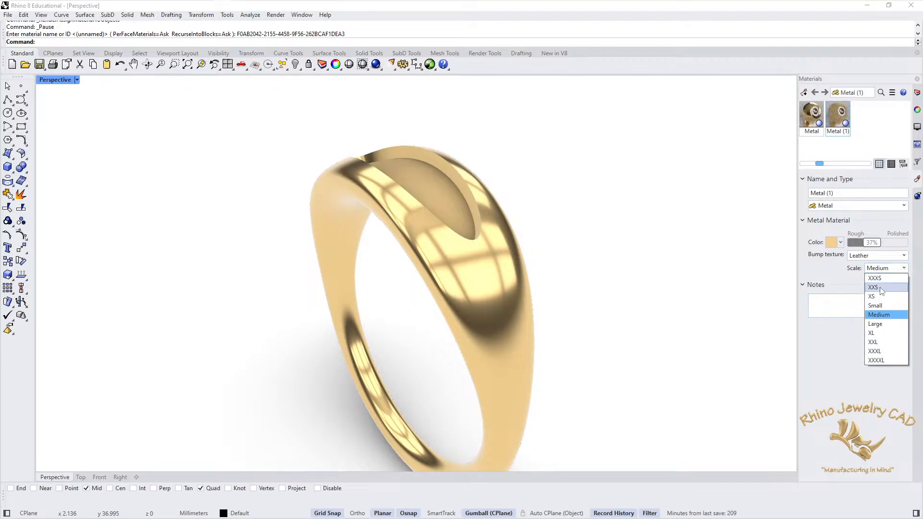
click(879, 287)
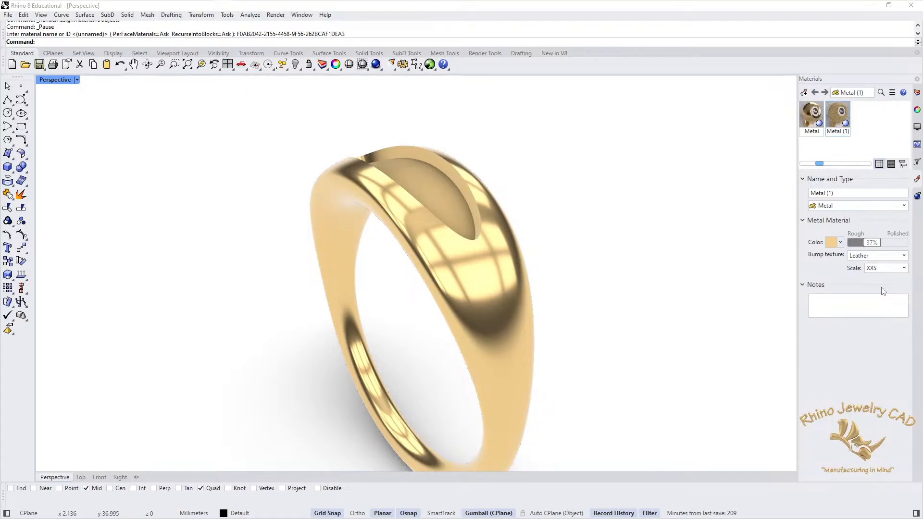
right_drag(413, 229, 413, 279)
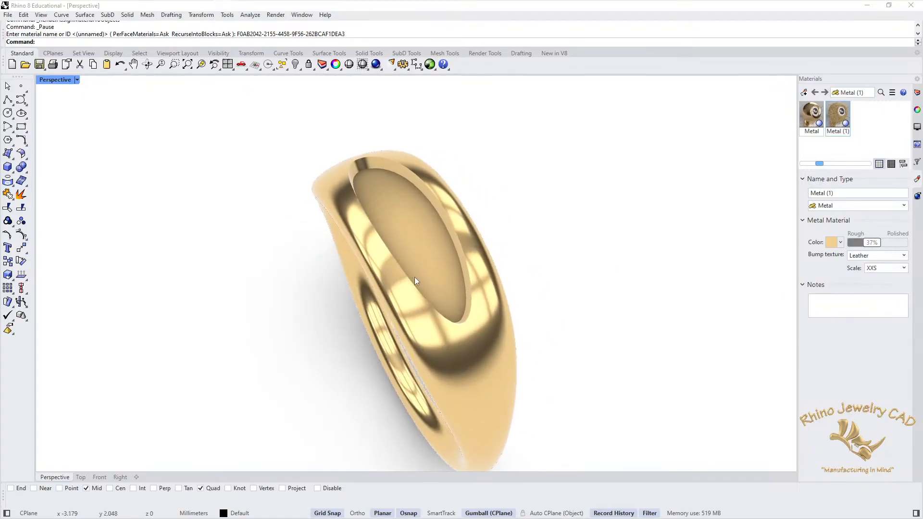
scroll(422, 257, up, 9)
shift+right_drag(420, 245, 410, 278)
scroll(410, 278, down, 5)
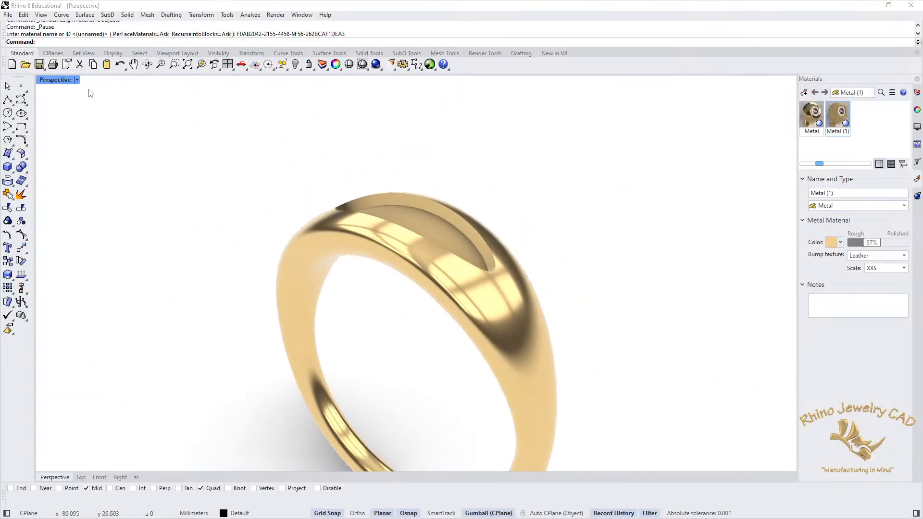
Step: Return the Perspective view to Shaded mode and examine the ring and its recess from several angles
click(77, 80)
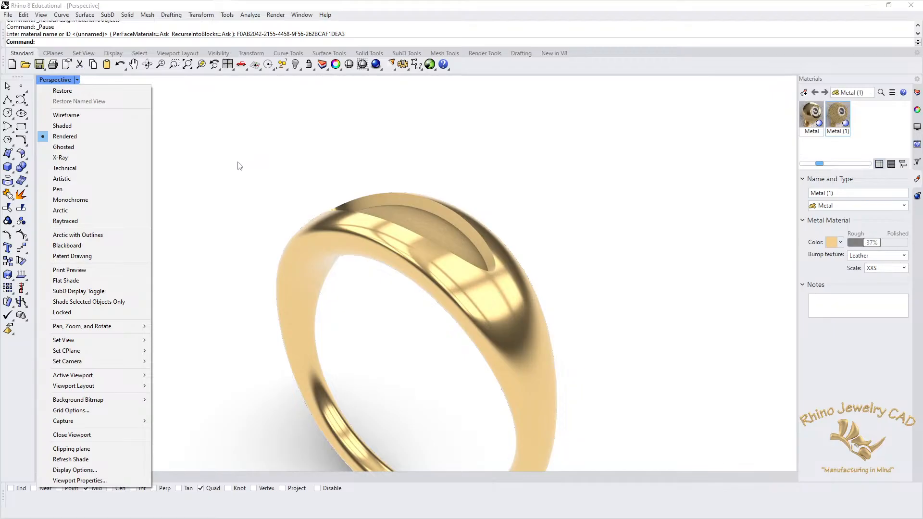
click(72, 126)
right_drag(496, 177, 387, 278)
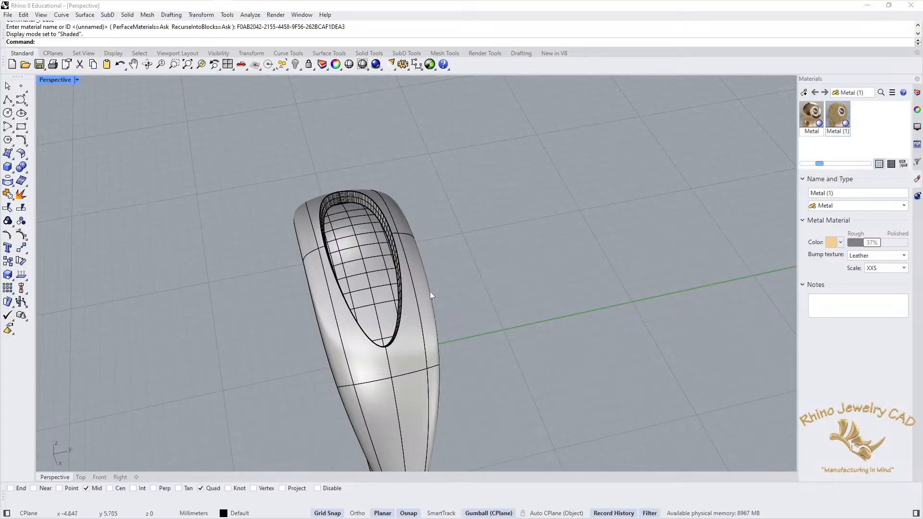
right_drag(428, 331, 468, 276)
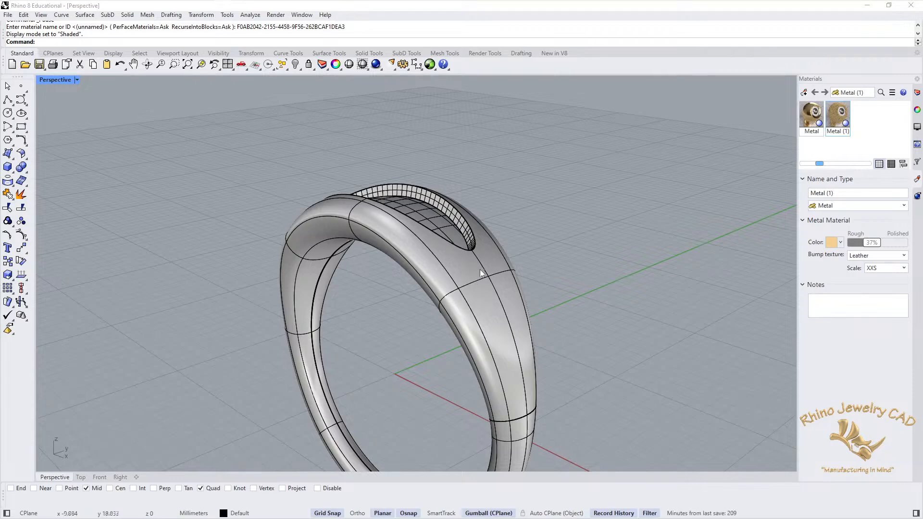
right_drag(540, 239, 493, 261)
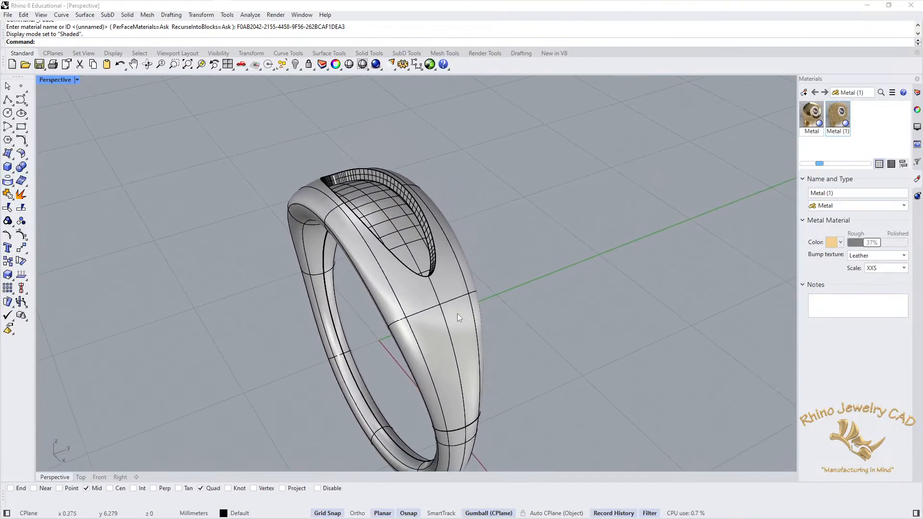
Step: Assign a Granite Texture displacement to only the recess's floor surface and turn the displacement on
ctrl+shift+click(404, 229)
right_drag(586, 182, 631, 163)
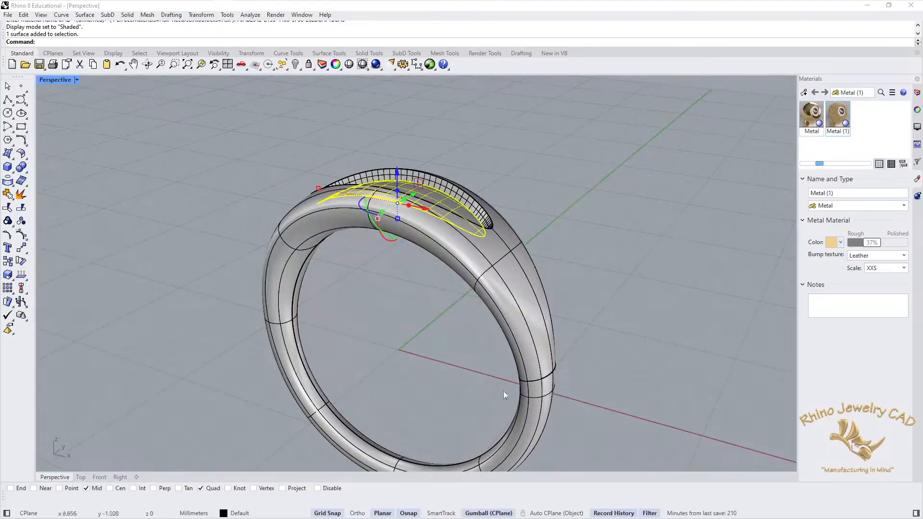
right_drag(614, 206, 422, 352)
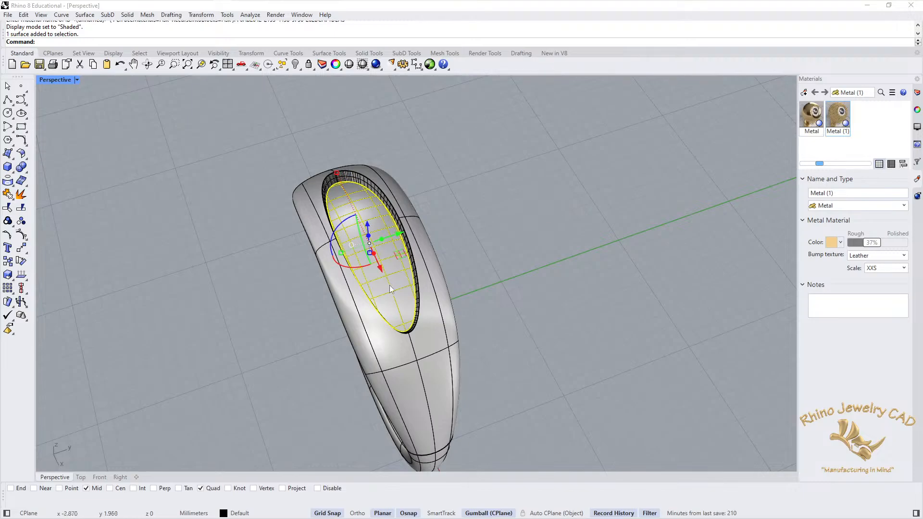
right_drag(353, 398, 506, 286)
right_drag(664, 197, 503, 259)
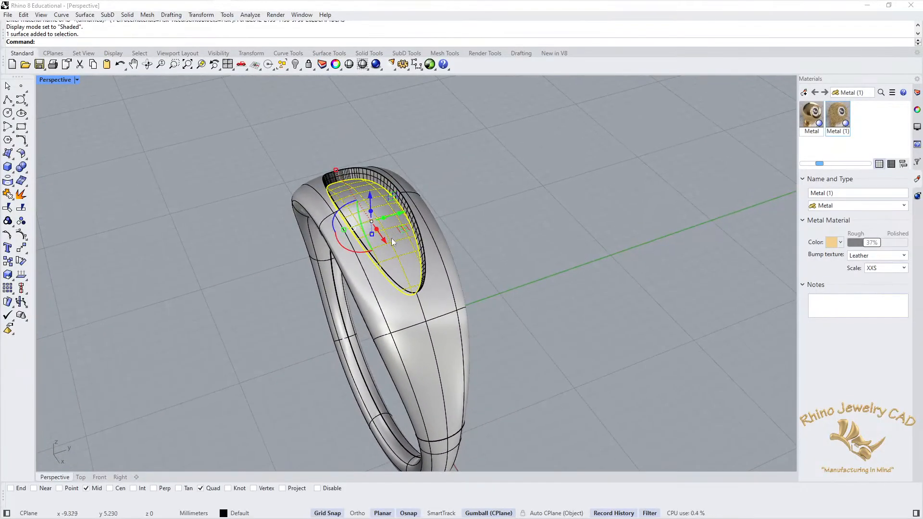
click(917, 110)
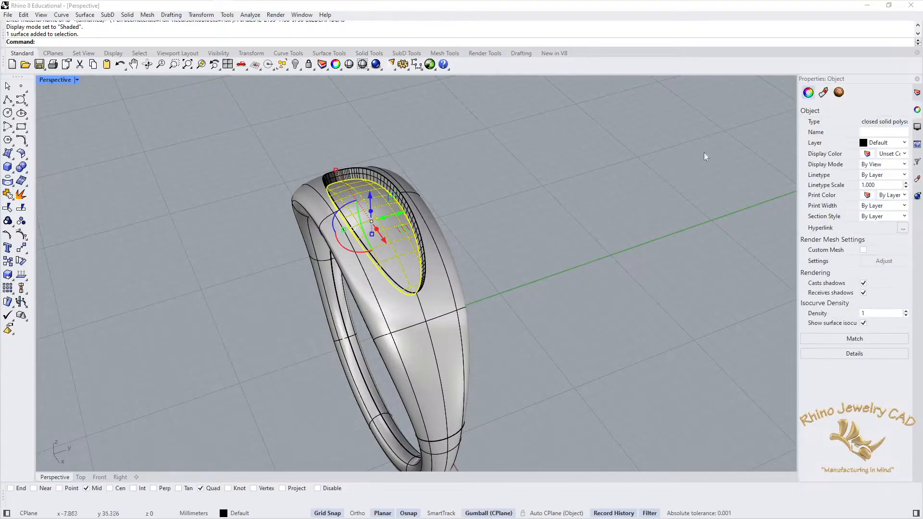
click(839, 92)
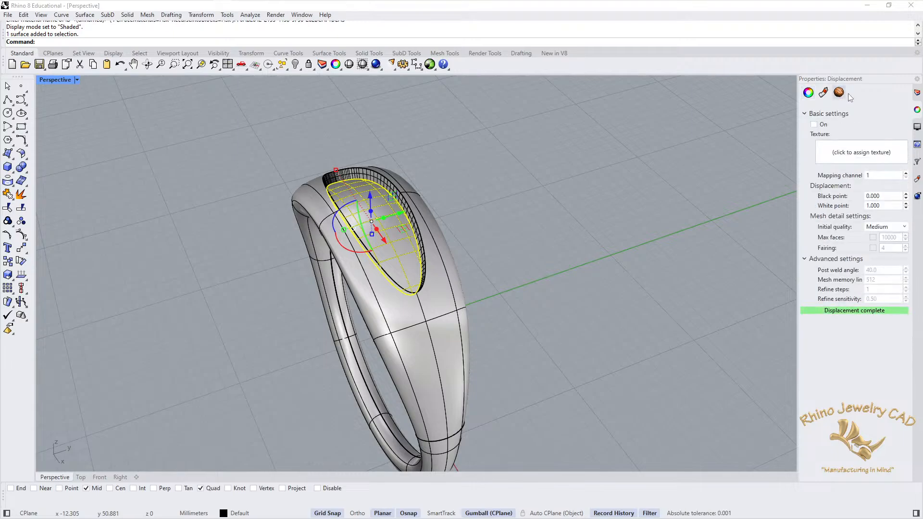
click(855, 156)
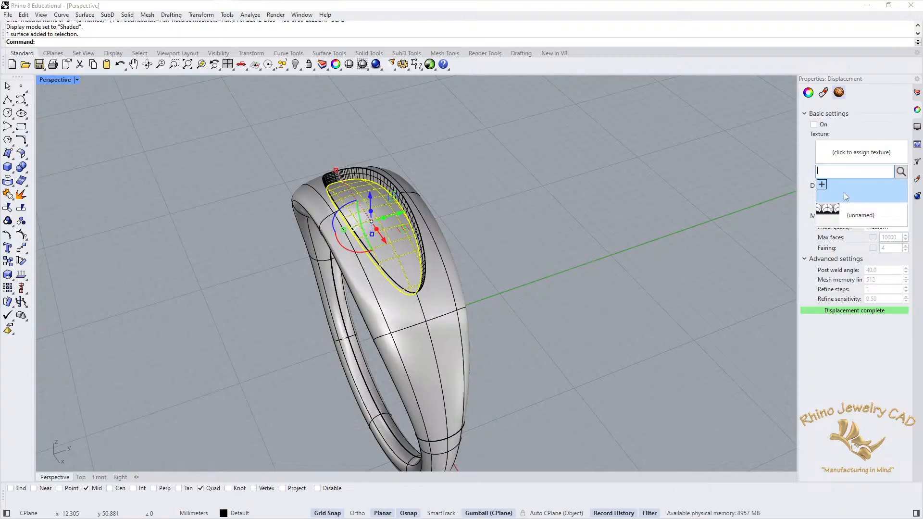
click(821, 185)
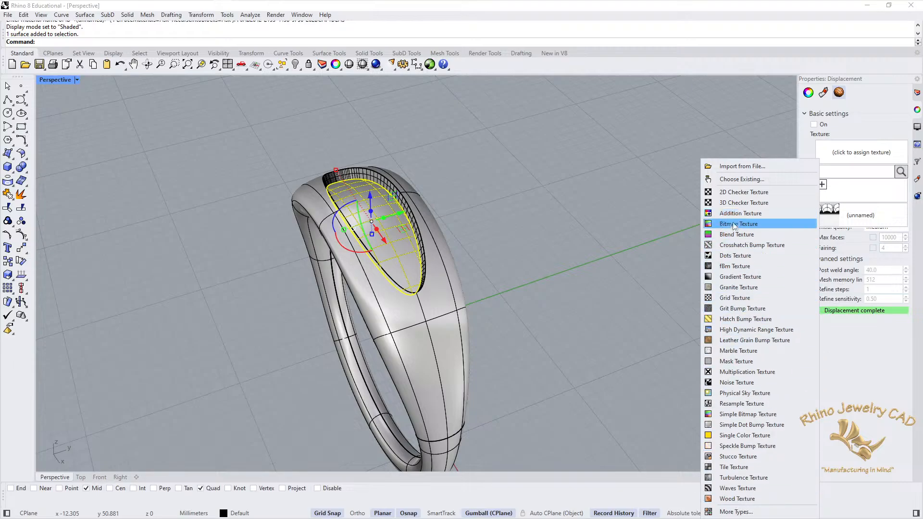
click(739, 288)
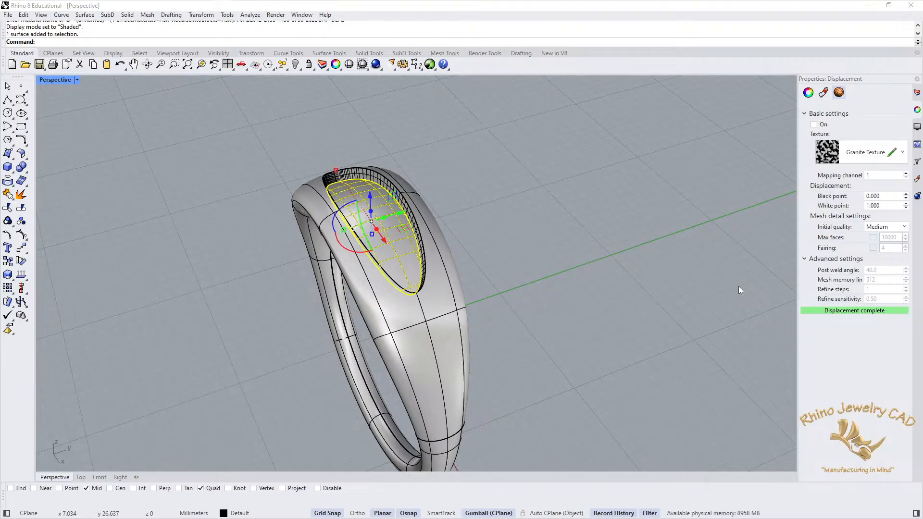
click(814, 124)
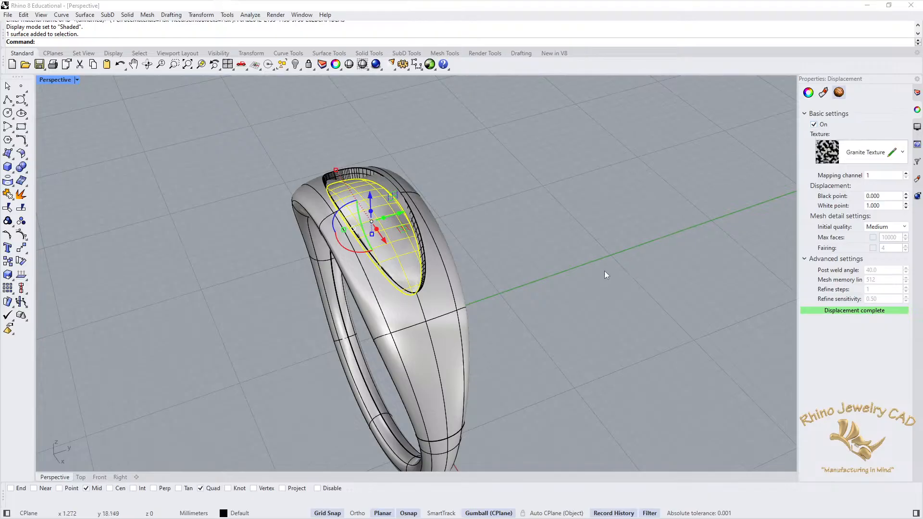
Step: Set the recess floor's displacement black point to -0.1 and white point to 0.1, and inspect the surface up close
scroll(497, 281, up, 5)
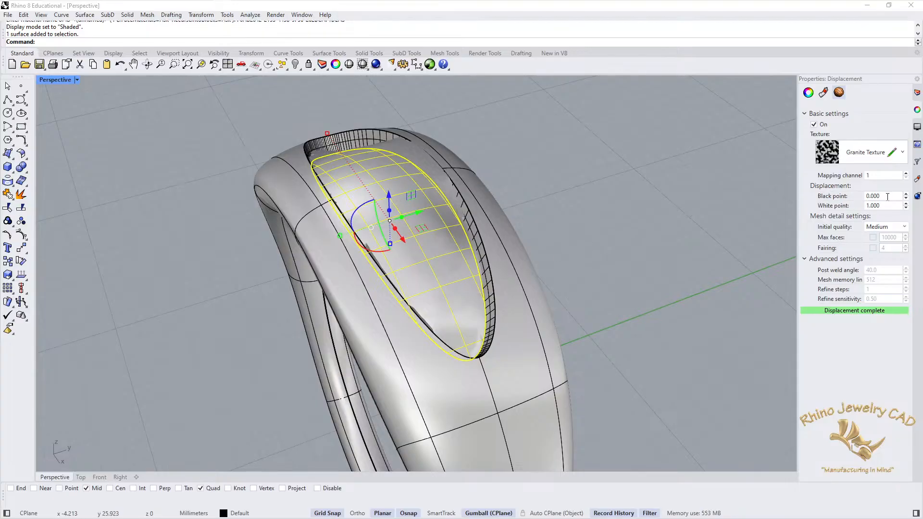
click(887, 196)
text(-.1)
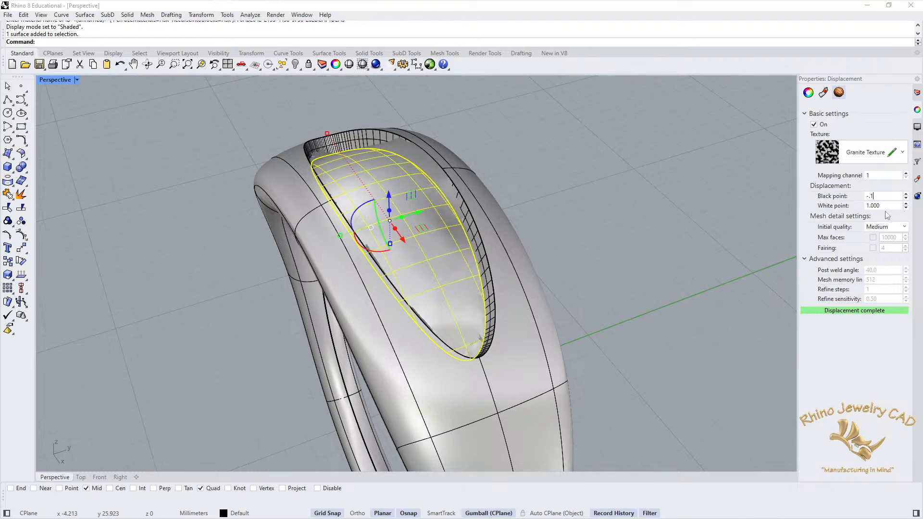
key(Tab)
text(.1)
key(Return)
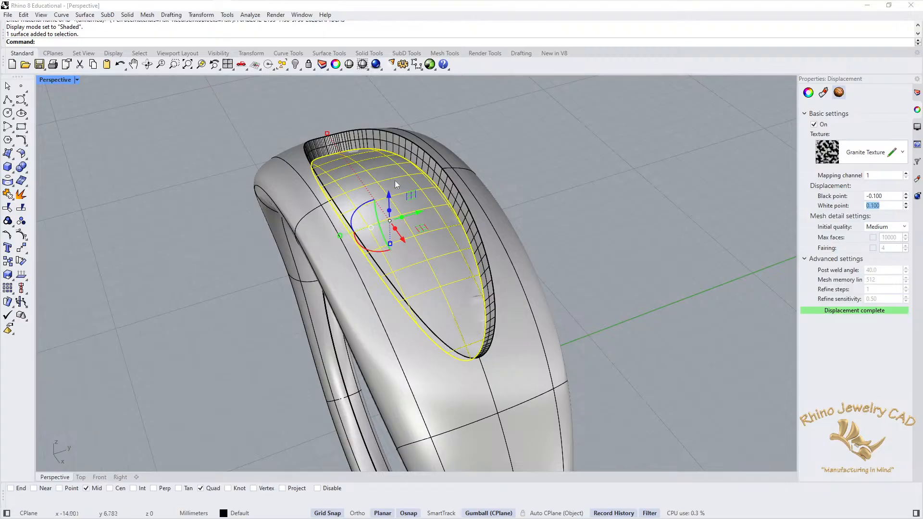
right_drag(489, 342, 508, 324)
ctrl+right_drag(508, 279, 512, 208)
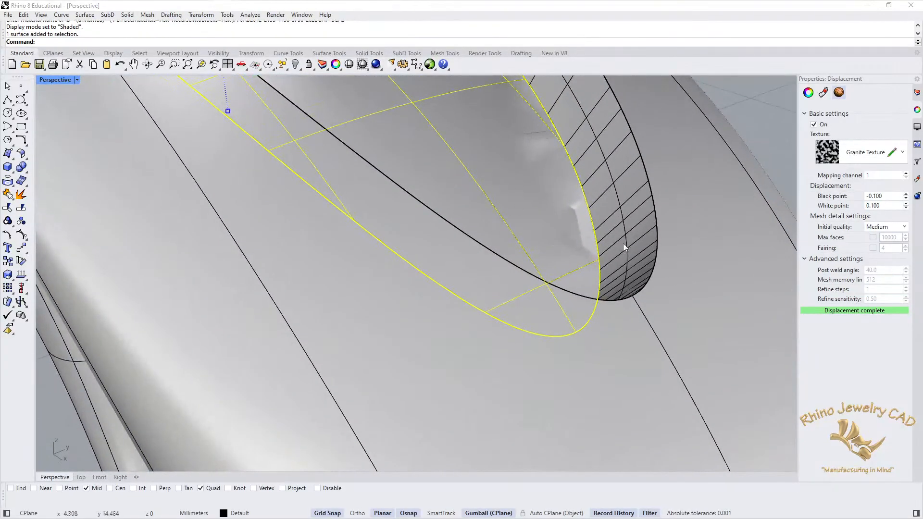
ctrl+right_drag(481, 178, 620, 262)
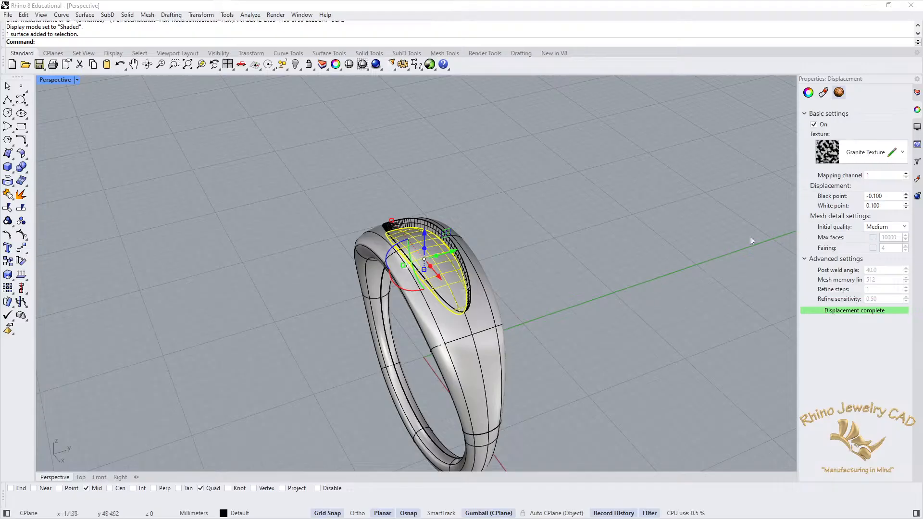
Step: Assign a Grid Texture displacement to the whole ring, turn it on and examine the ring from several angles
click(611, 276)
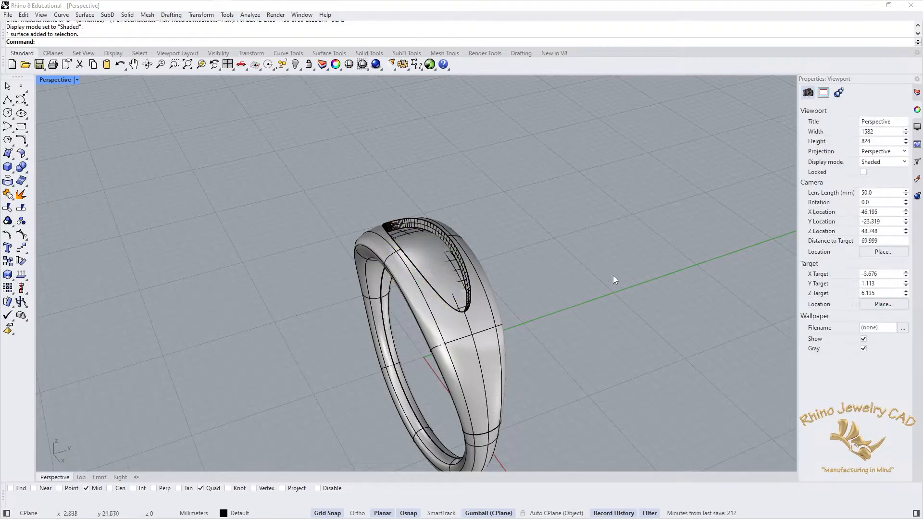
click(480, 358)
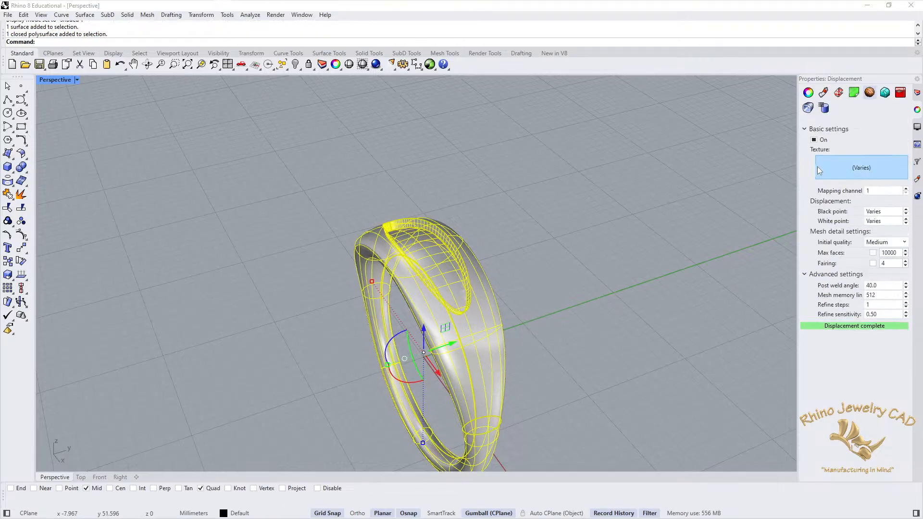
click(856, 170)
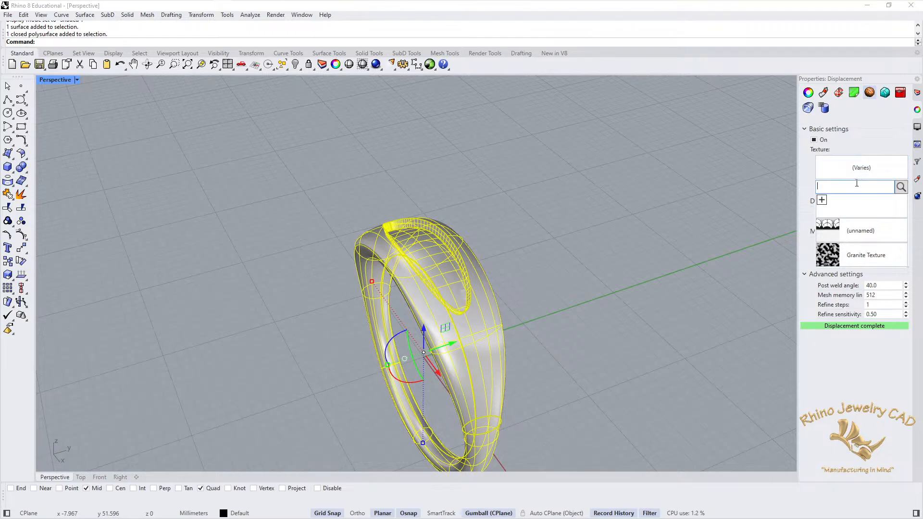
click(823, 202)
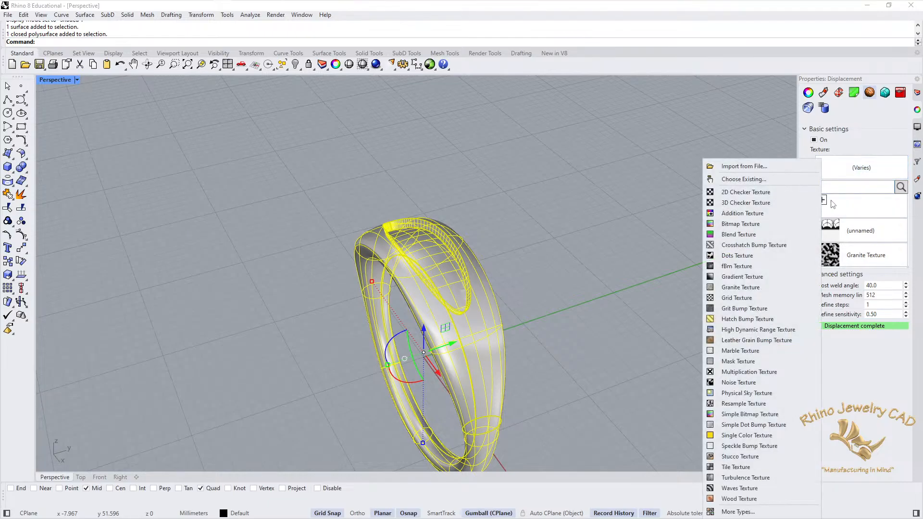
click(733, 299)
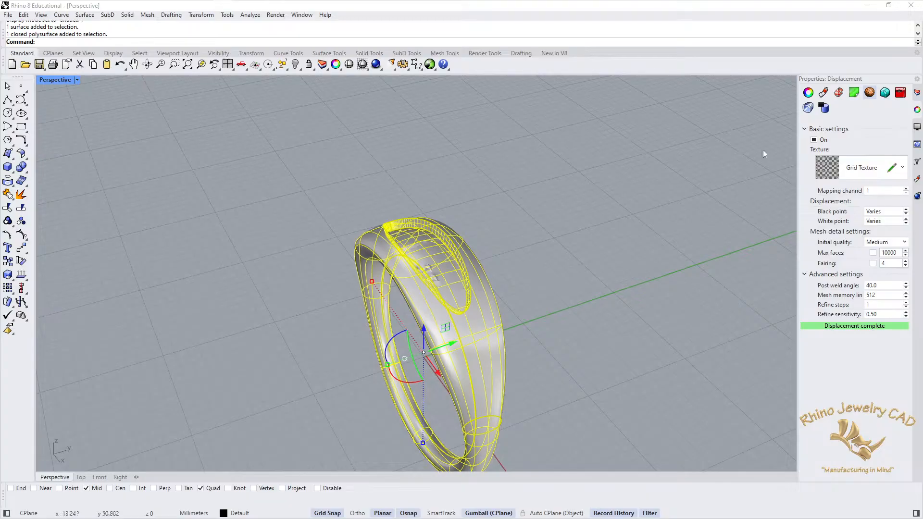
click(817, 139)
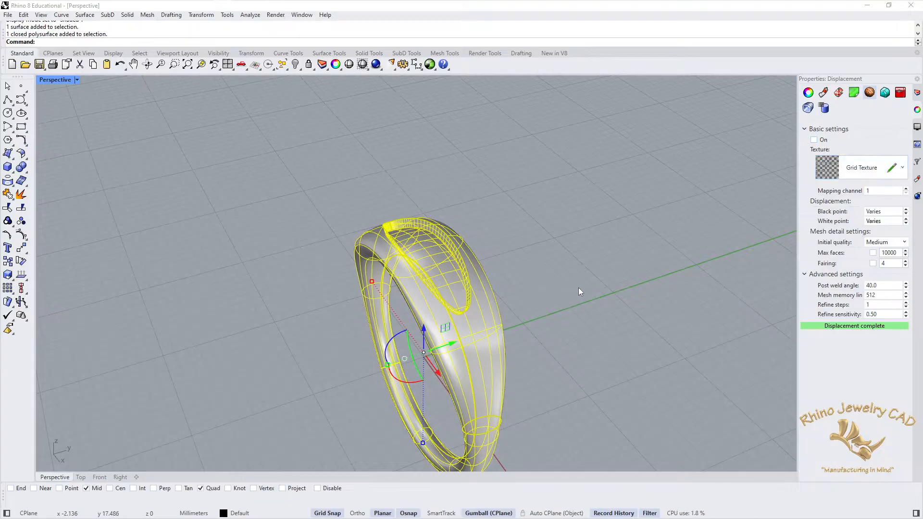
click(814, 141)
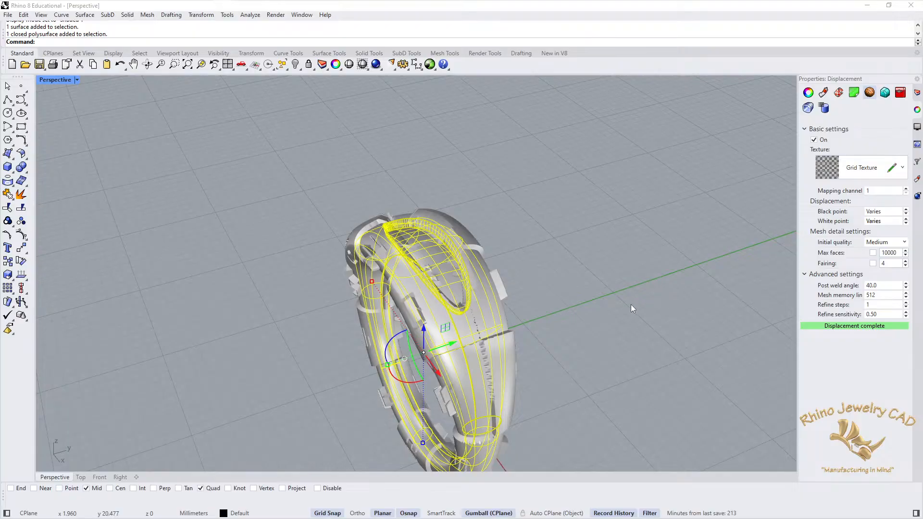
click(602, 323)
right_drag(503, 368, 570, 317)
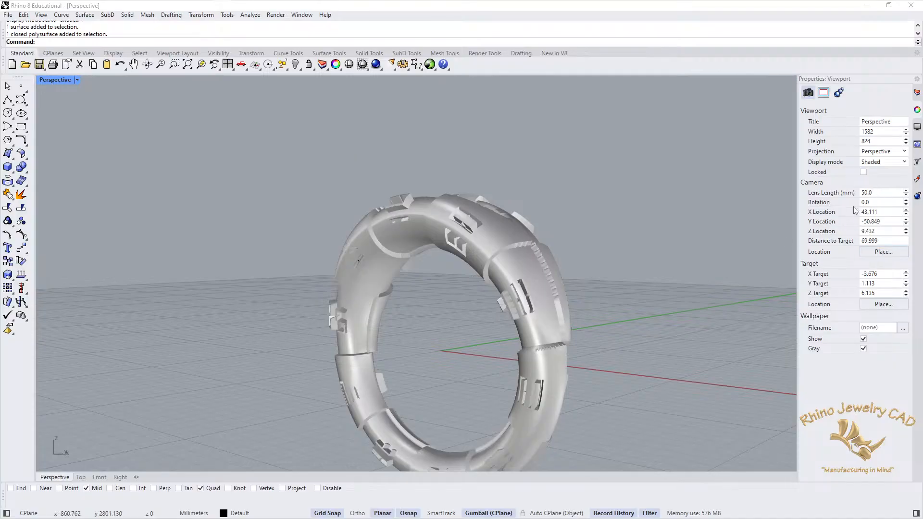
right_drag(581, 223, 567, 275)
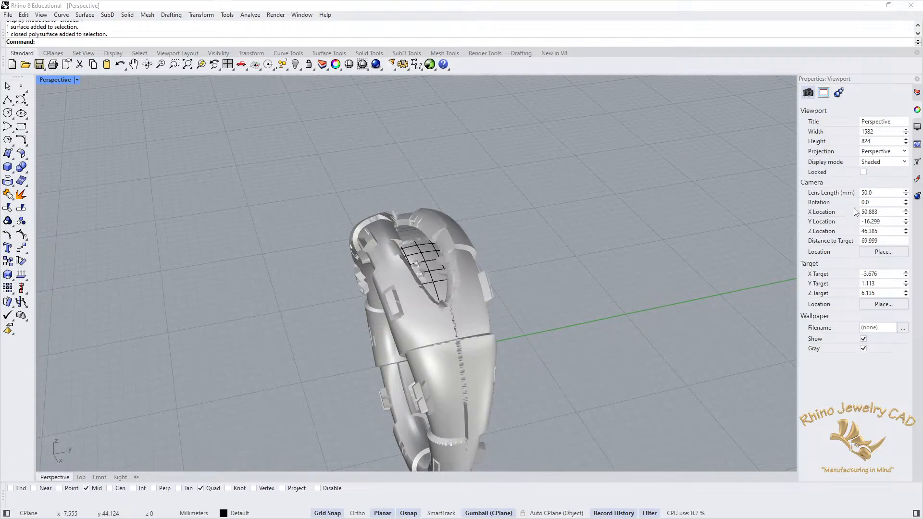
Step: Set the whole ring's displacement black point to -0.1 and white point to 0.1
click(468, 314)
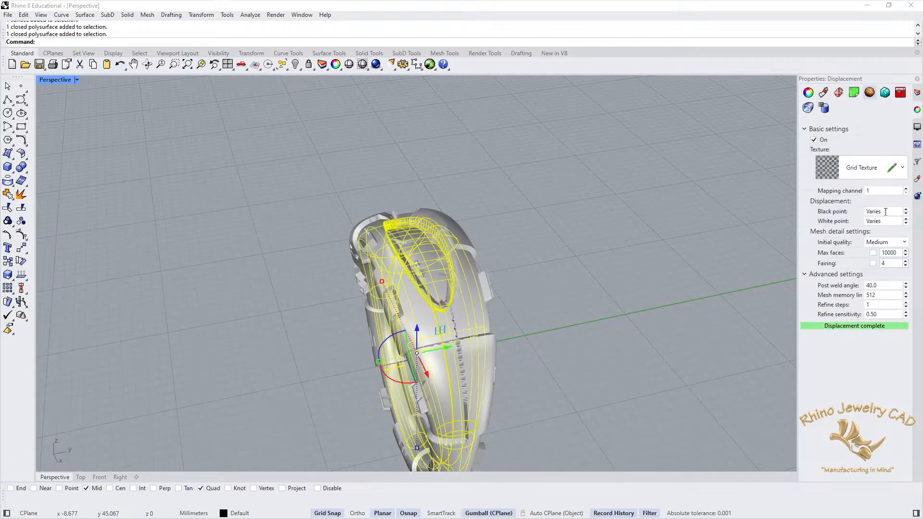
double_click(886, 211)
text(-)
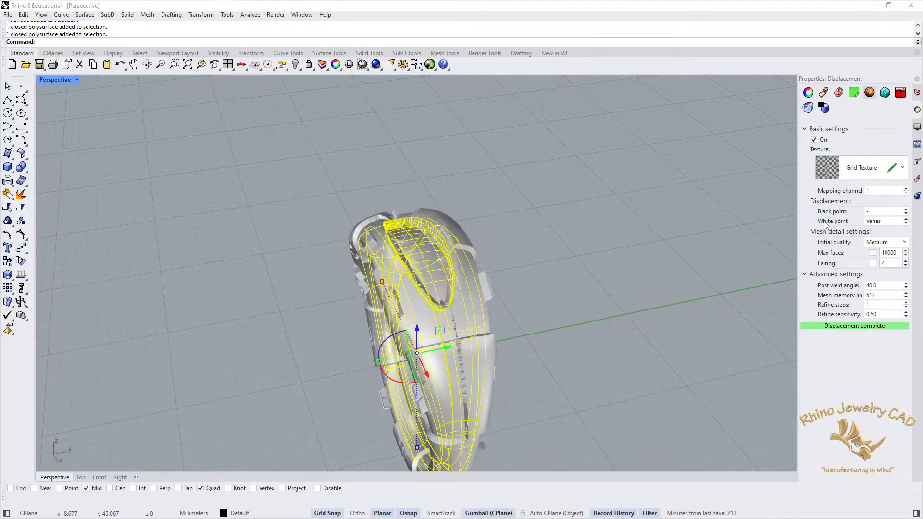
text(.1)
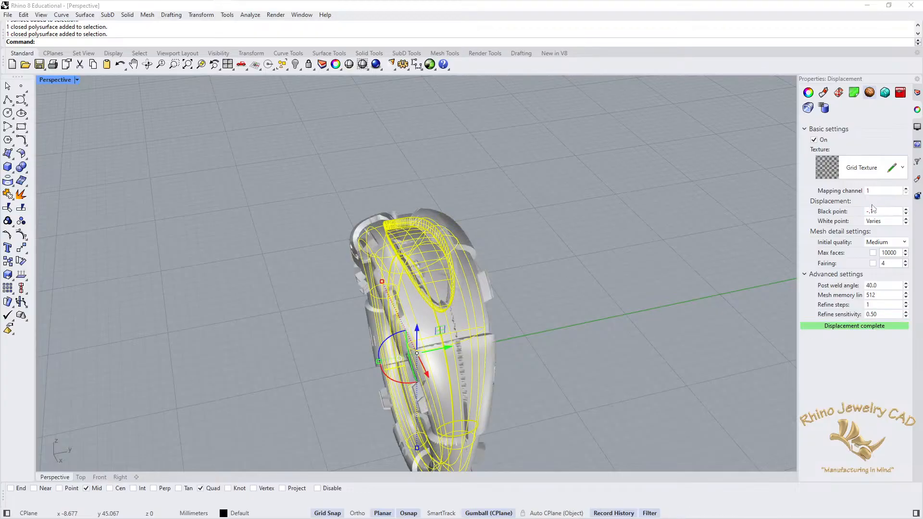
key(Tab)
text(.1)
key(Return)
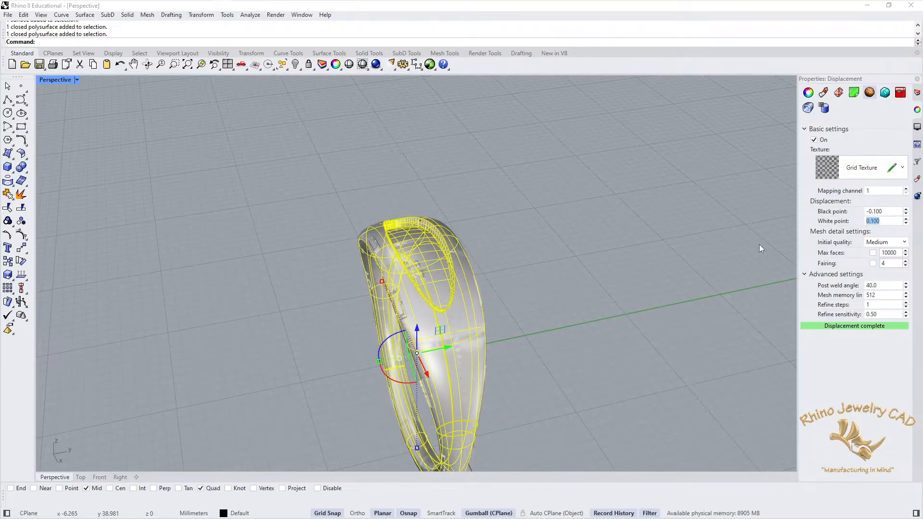
Step: Raise the ring displacement's initial mesh quality to Very high and check the result up close
click(904, 244)
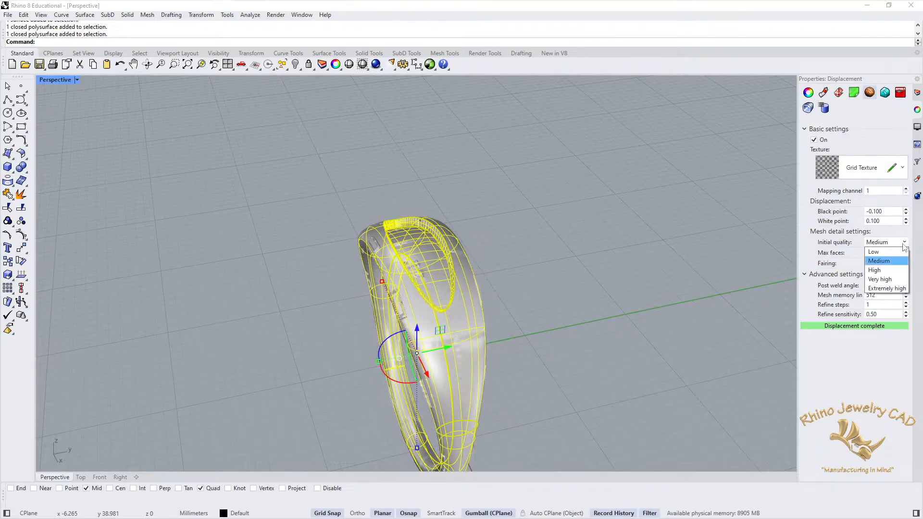
click(880, 280)
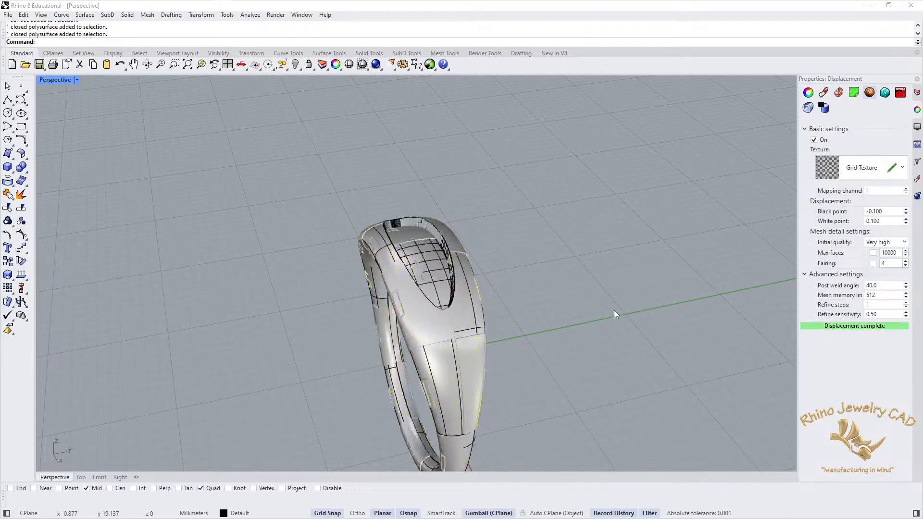
click(598, 328)
mouse_move(598, 328)
right_down()
mouse_move(532, 282)
mouse_move(617, 279)
mouse_move(644, 298)
mouse_move(634, 315)
mouse_move(589, 328)
right_up()
scroll(483, 334, up, 6)
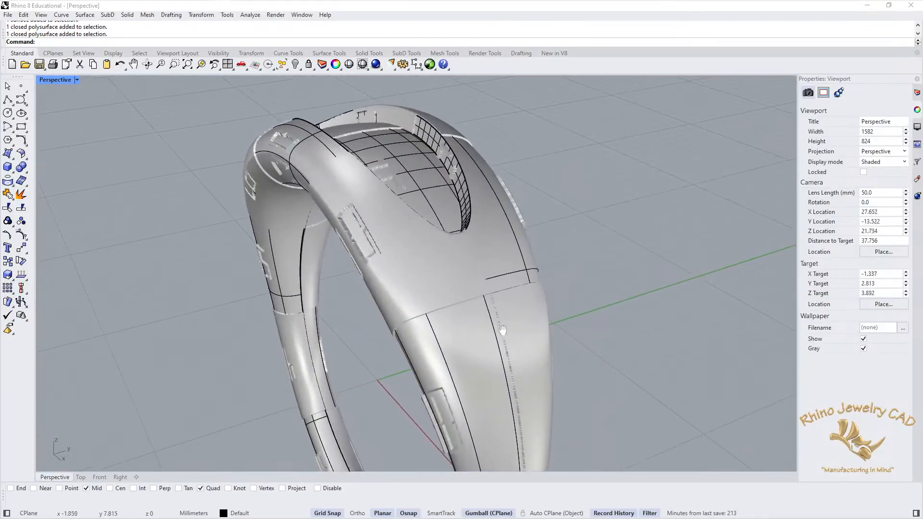
Step: Edit the ring's Grid Texture and raise its linked U and V mapping repeat to about 5.768
click(492, 290)
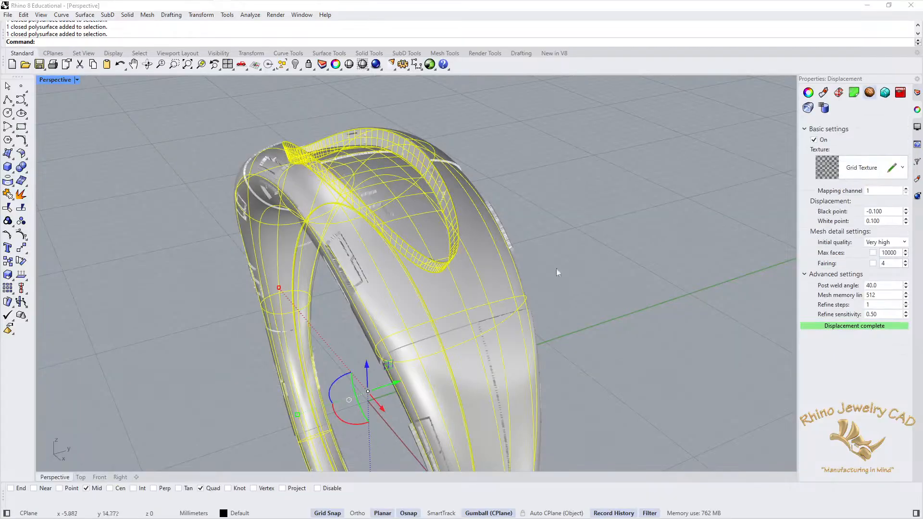
click(892, 168)
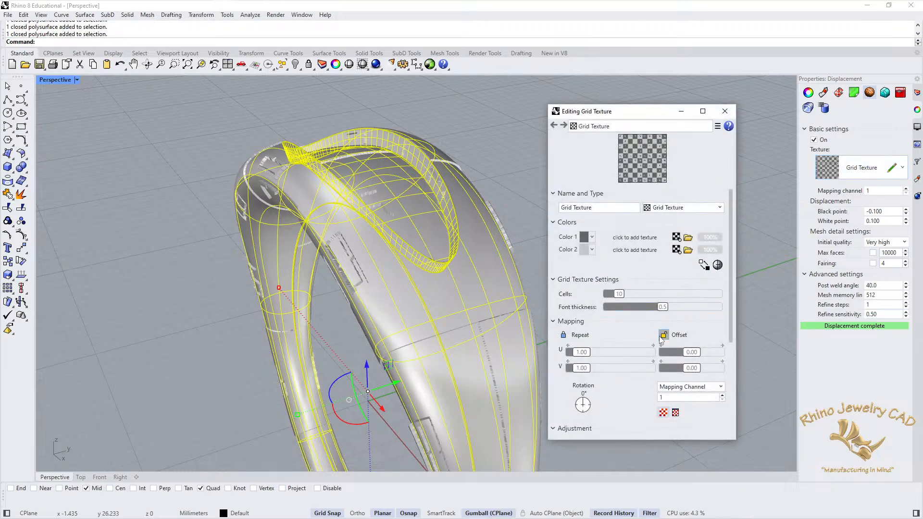
drag(581, 352, 631, 351)
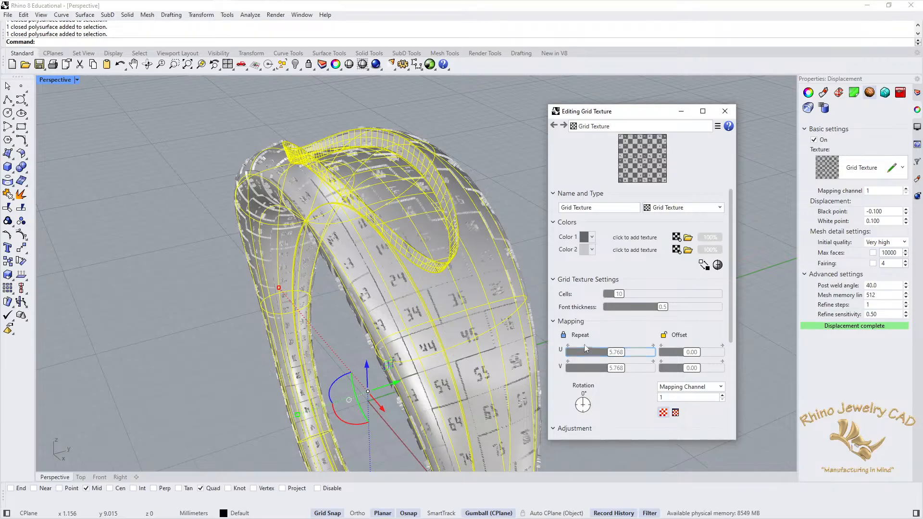
click(692, 353)
Step: Increase the Grid Texture's color adjustment multiplier to about 1.58
drag(730, 318, 747, 431)
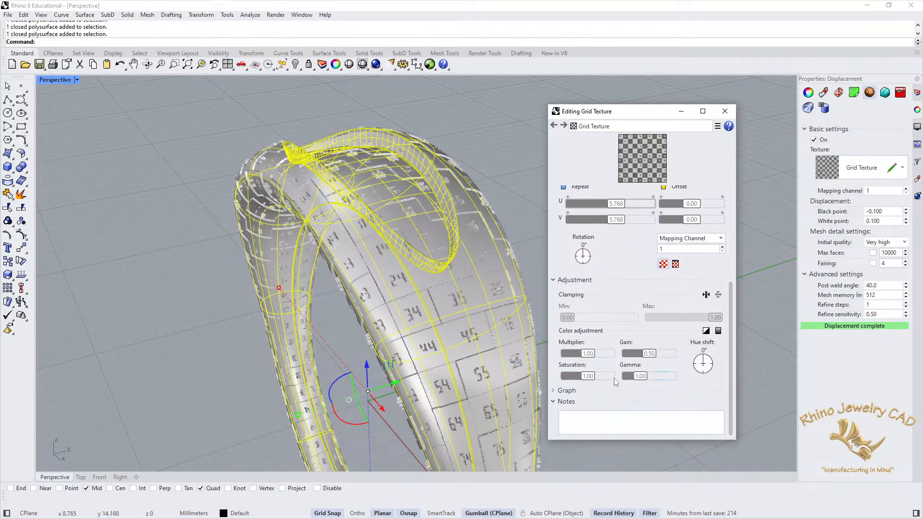
drag(587, 356, 602, 358)
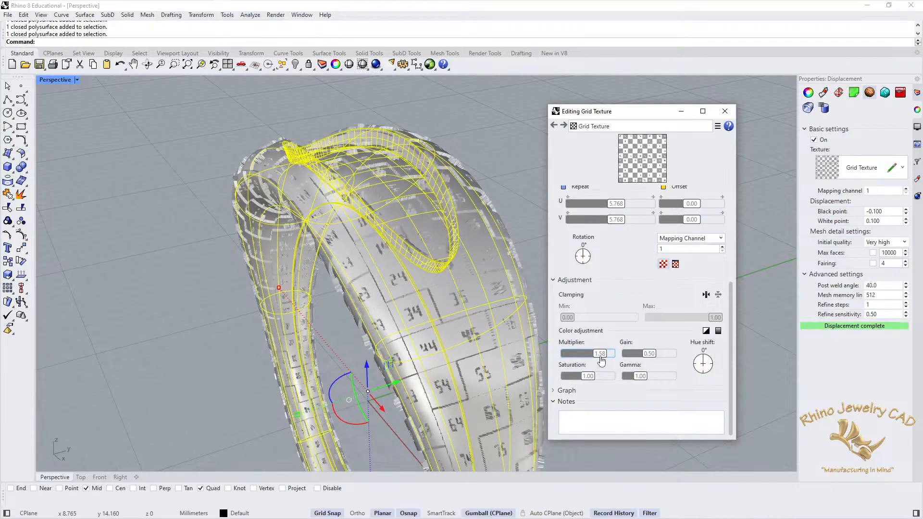
Step: Lower the Grid Texture's color adjustment multiplier to about 0.53 and turn off the whole ring's displacement
drag(600, 358, 578, 358)
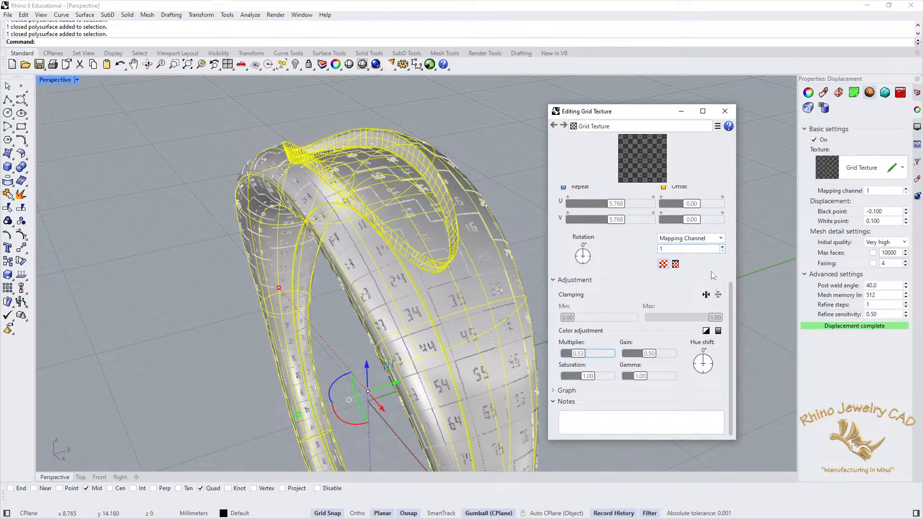
drag(729, 317, 728, 212)
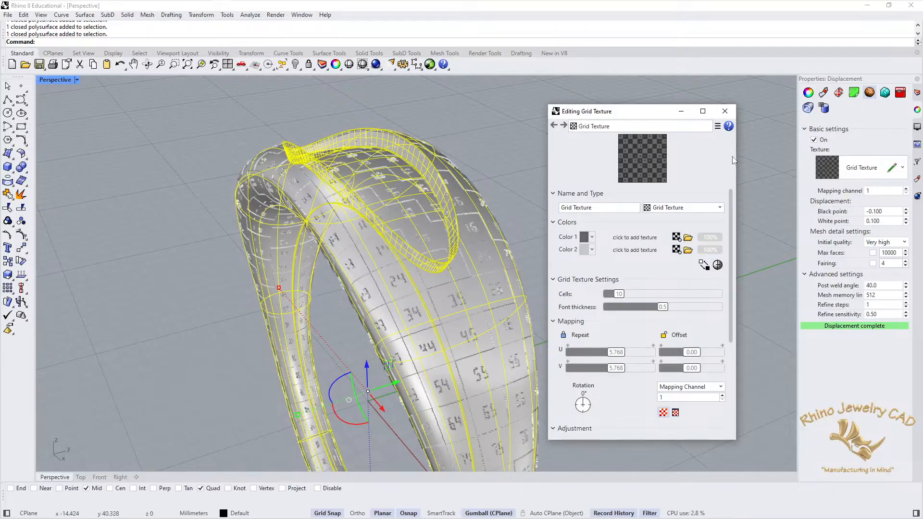
click(725, 112)
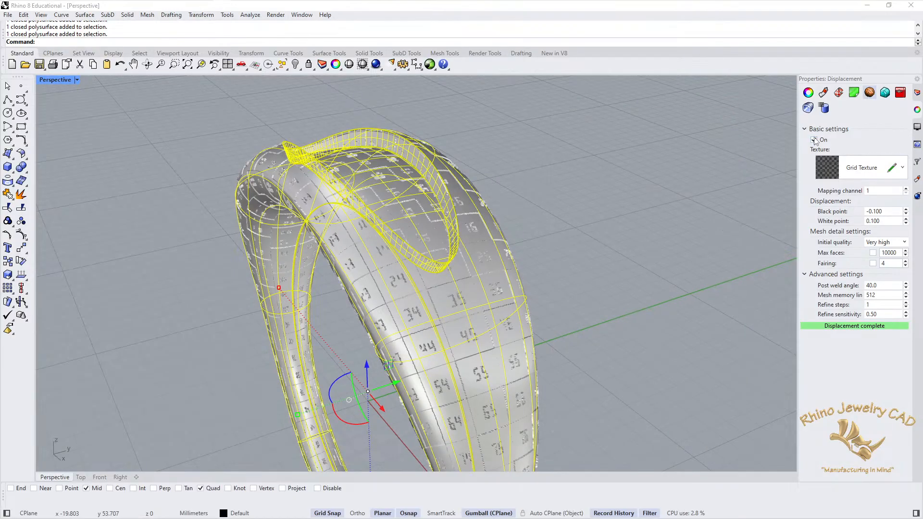
click(813, 139)
click(540, 209)
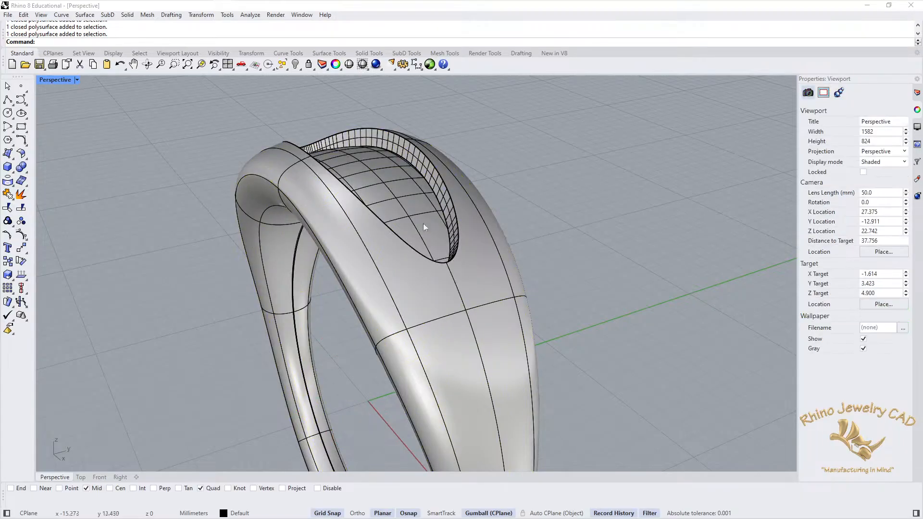
Step: Enable displacement on only the recessed ellipse face, using the existing Granite Texture
ctrl+shift+click(426, 214)
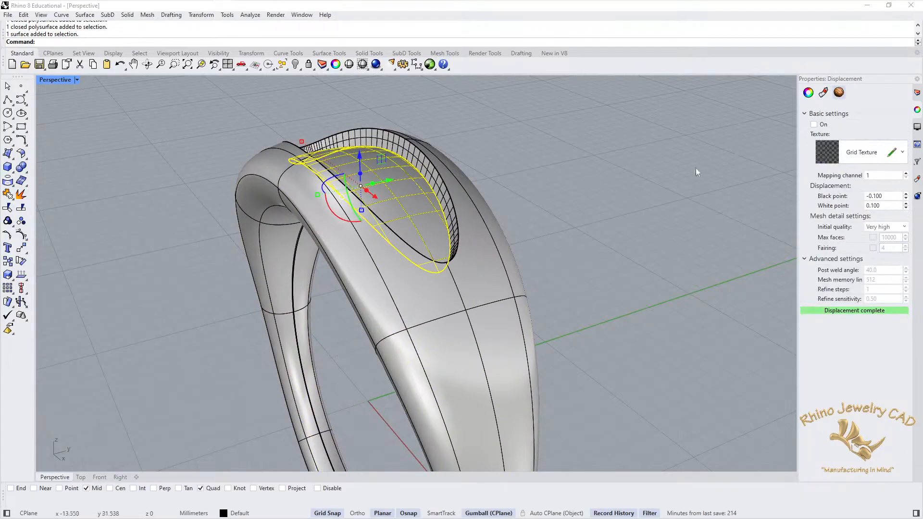
click(861, 154)
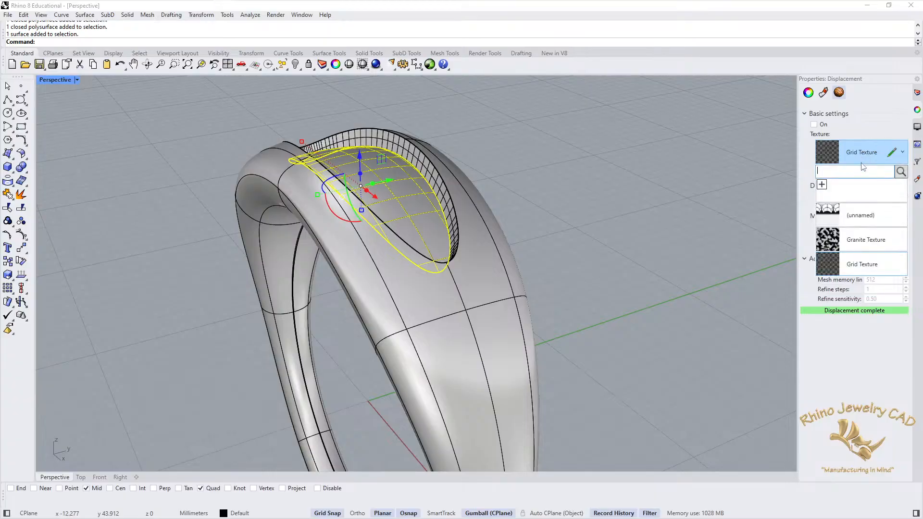
click(867, 241)
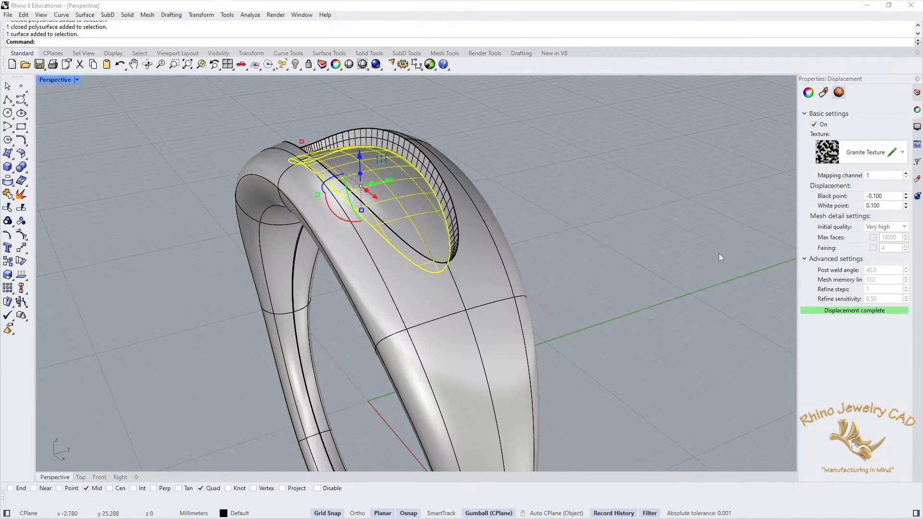
Step: Edit the Granite Texture, setting its size to 0.09 and its linked U, V and W mapping repeat to about 3.397
click(892, 151)
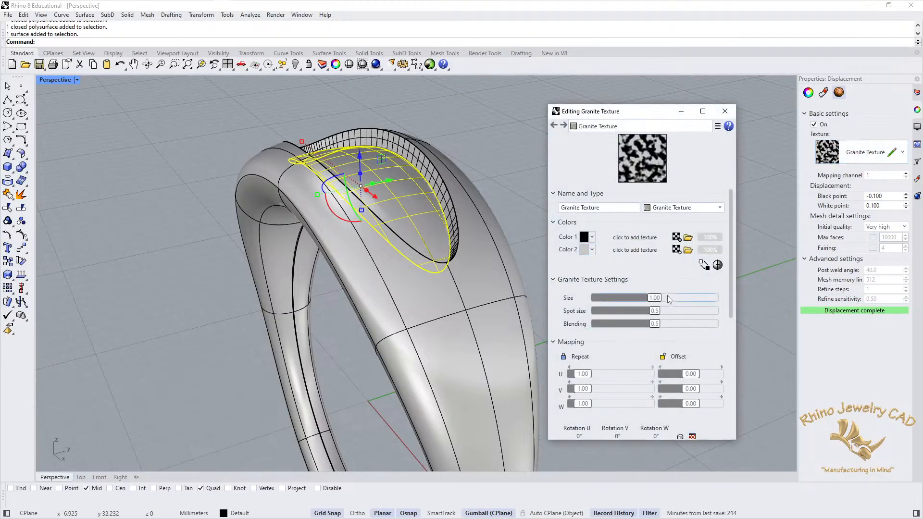
drag(654, 300, 601, 301)
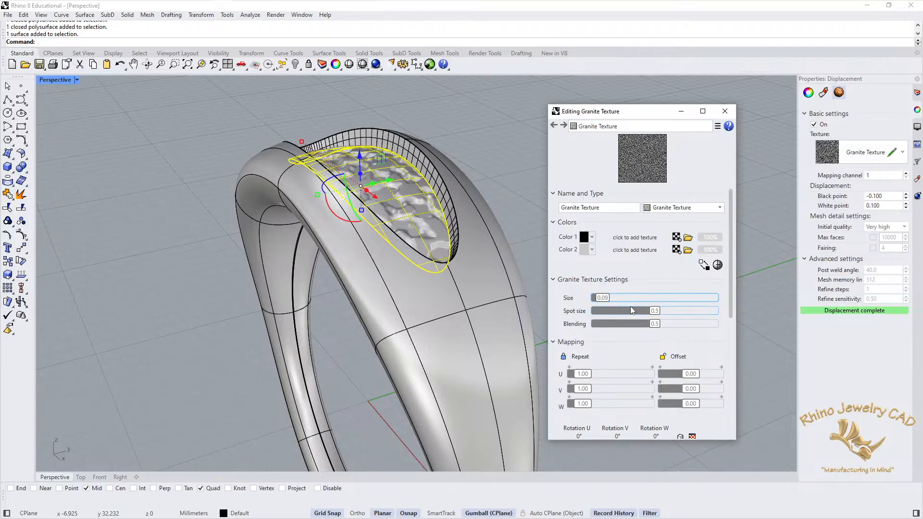
click(583, 375)
drag(584, 376, 604, 377)
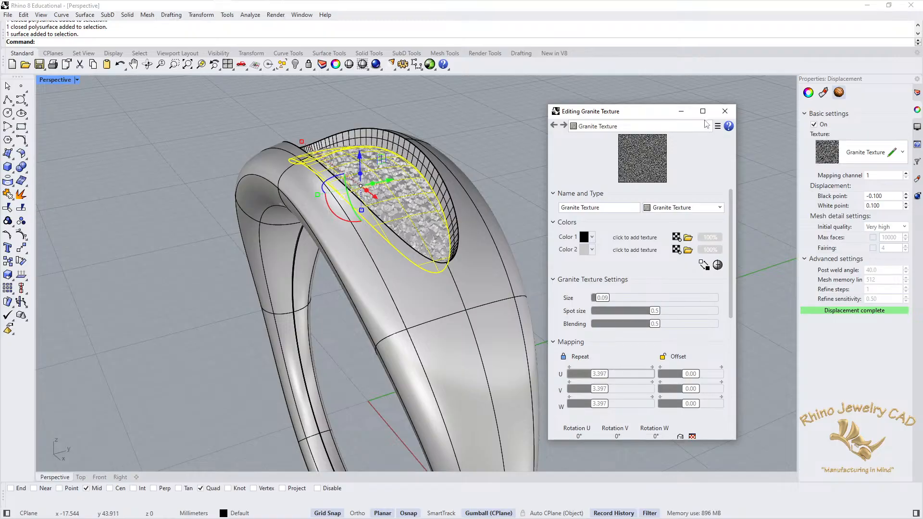
click(725, 112)
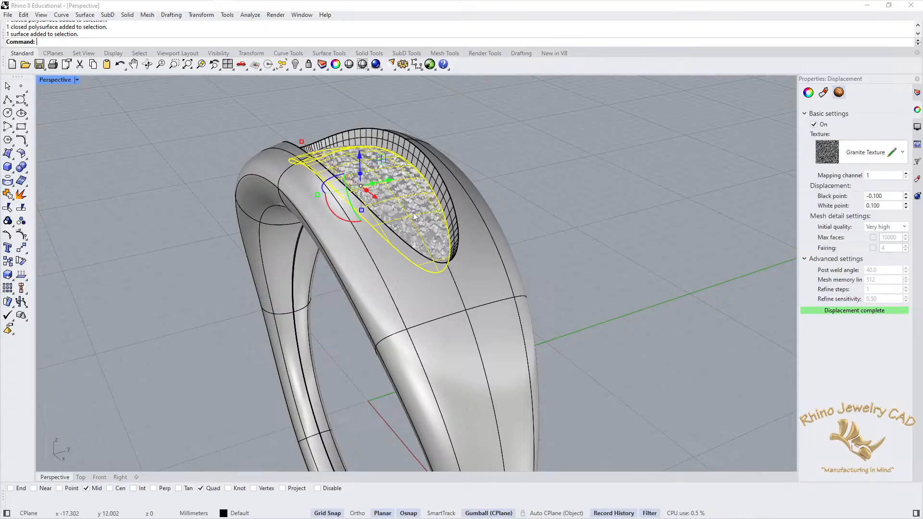
Step: Deselect the recessed face and inspect its granite displacement up close from above
right_drag(555, 198, 508, 261)
scroll(372, 319, up, 5)
click(615, 218)
right_drag(407, 352, 399, 311)
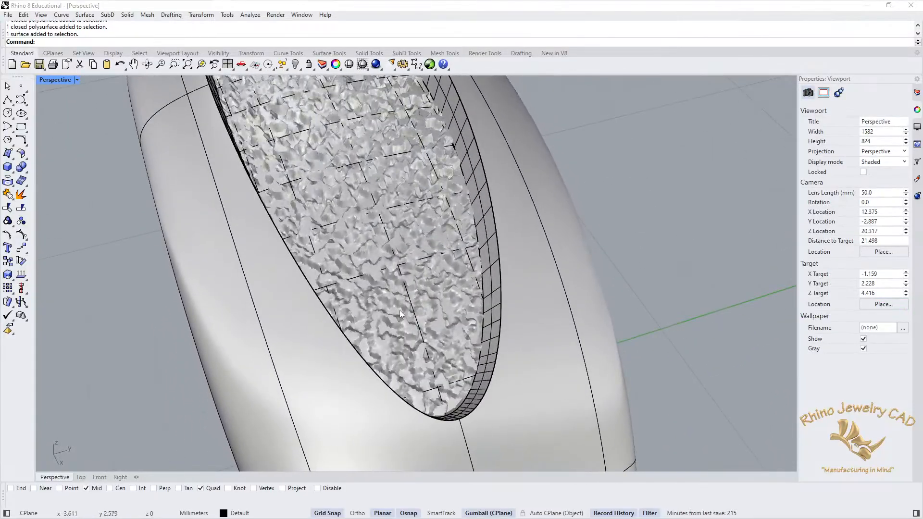
scroll(400, 293, up, 3)
scroll(401, 293, down, 8)
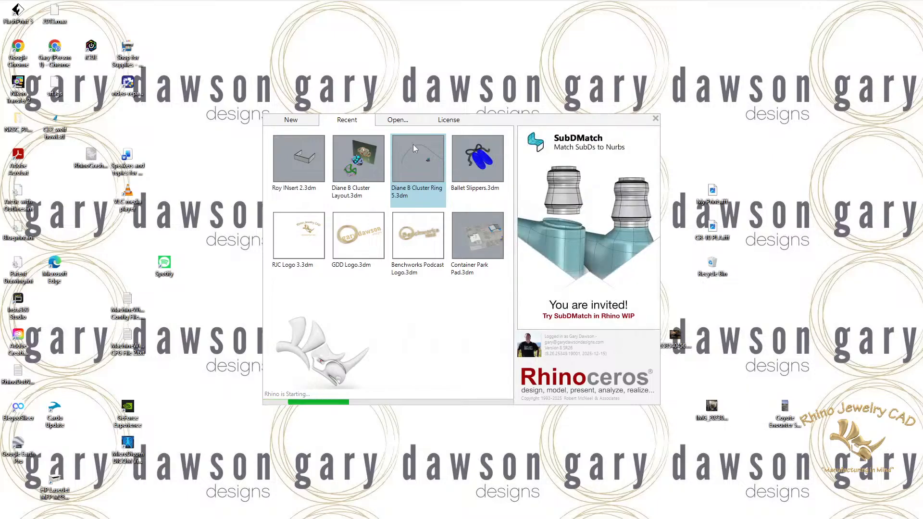
Step: Start opening an existing model in a new Rhino session and browse to the D:\Rhino\Inventory folder
click(398, 120)
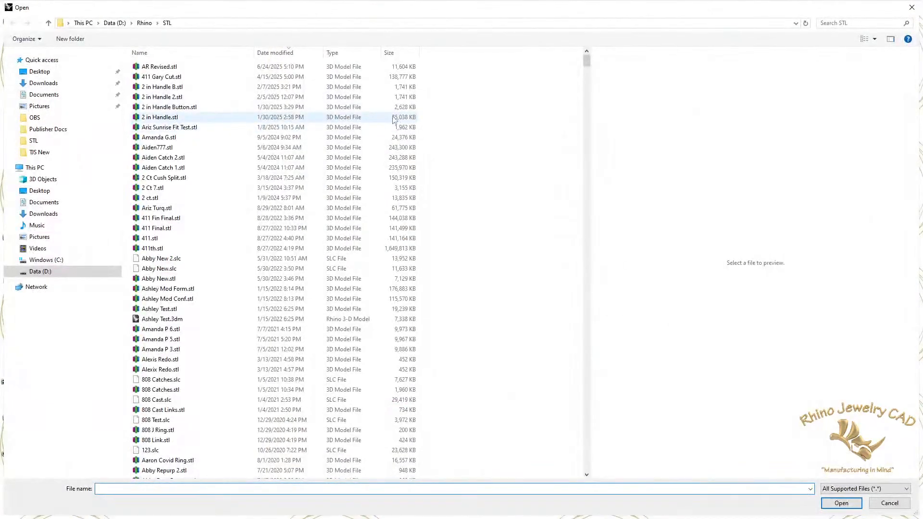
click(157, 23)
click(157, 24)
click(157, 23)
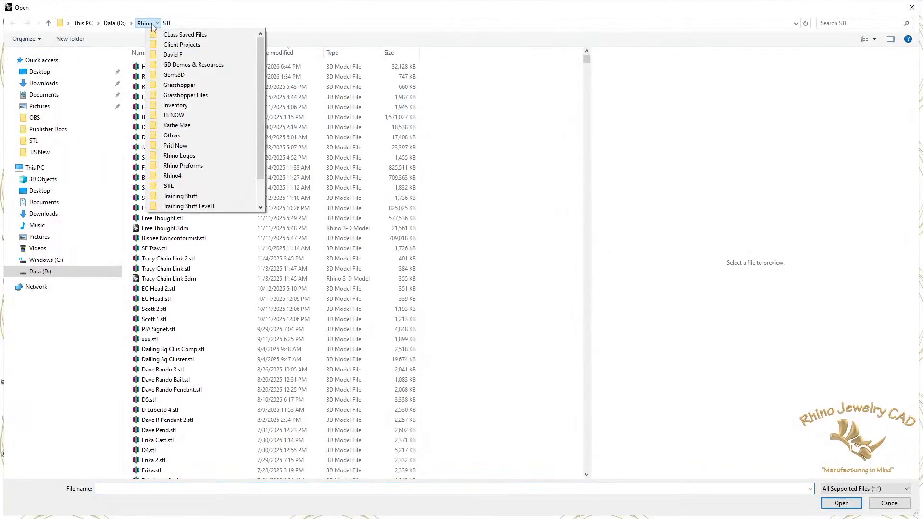
click(188, 106)
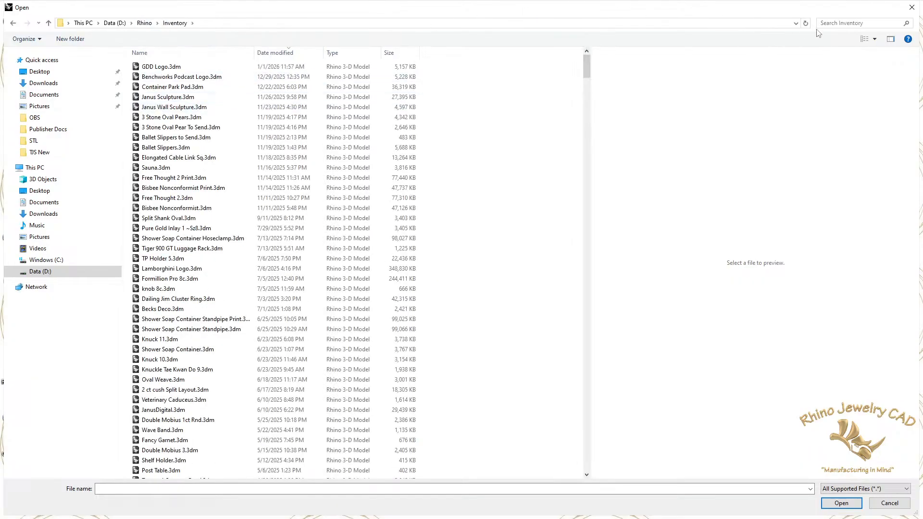
Step: Try searching the Inventory folder for "cactu" and "suaro", and clear the search text
click(842, 21)
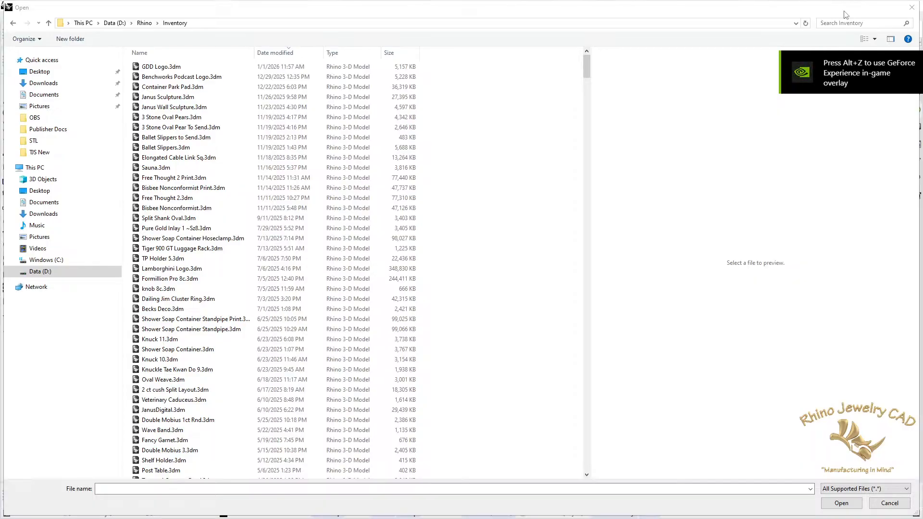
click(835, 13)
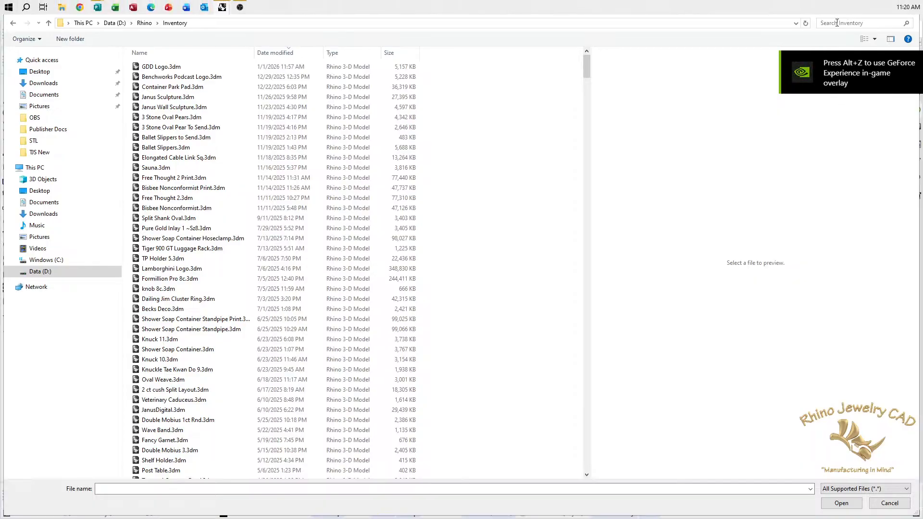
text(c)
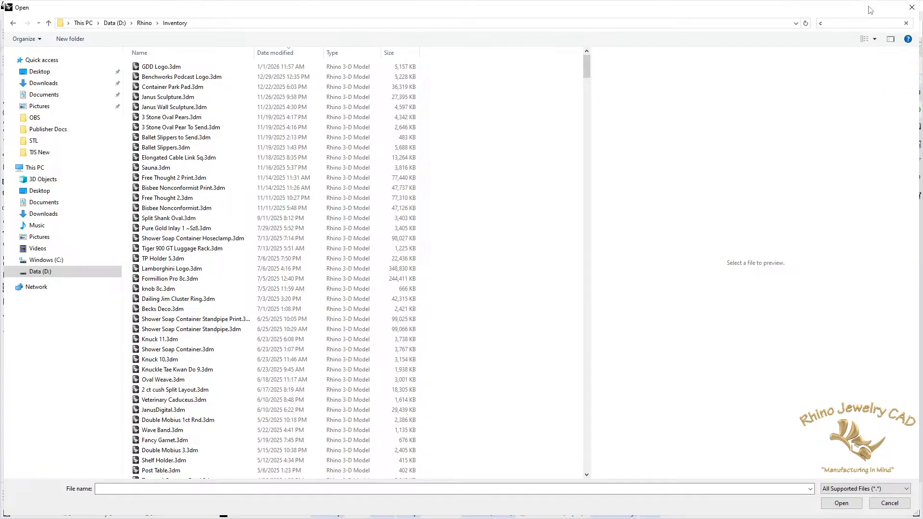
text(actu)
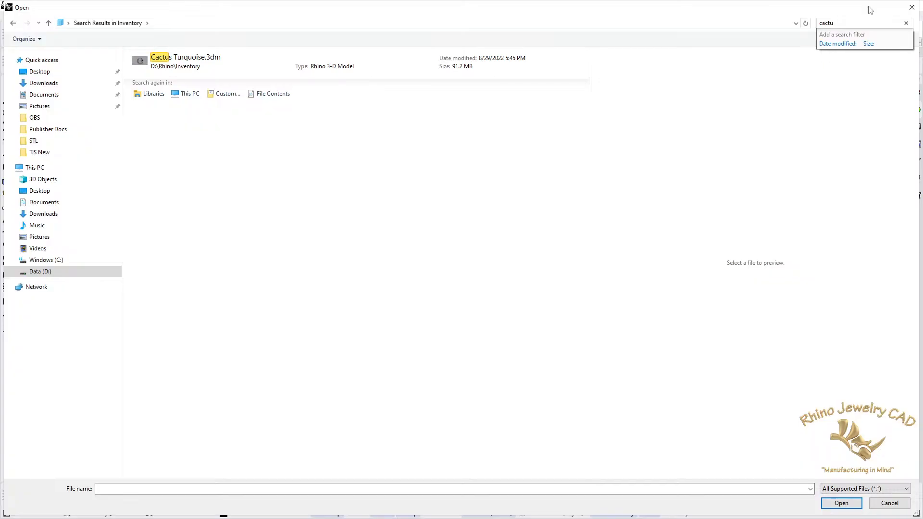
key(BackSpace)
key(BackSpace)
key(BackSpace)
text(su)
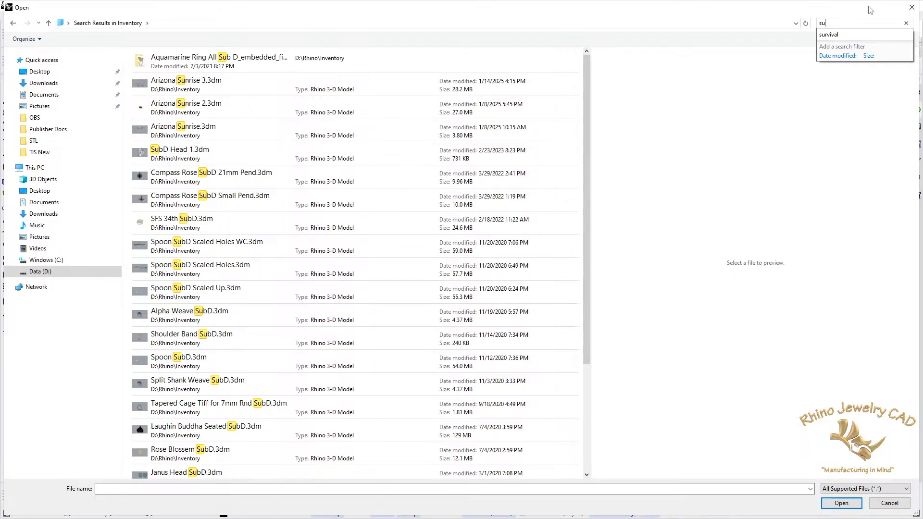
text(aro)
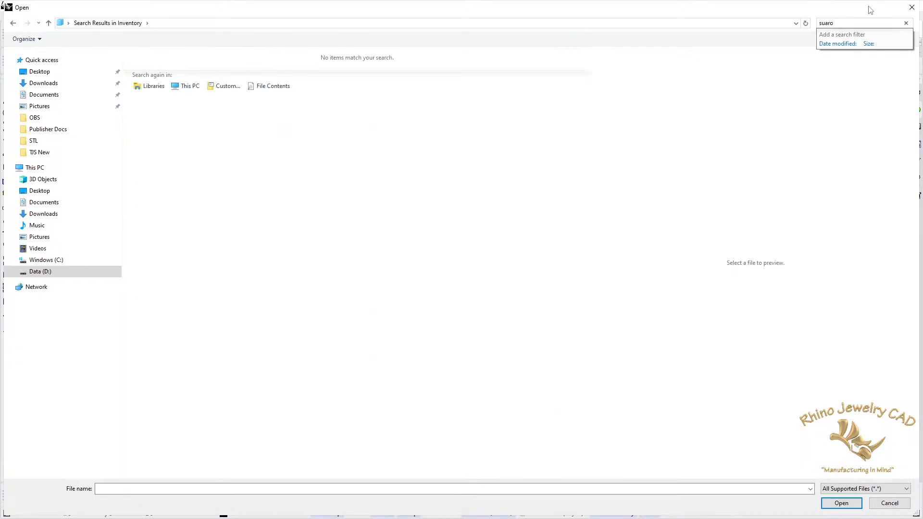
key(BackSpace)
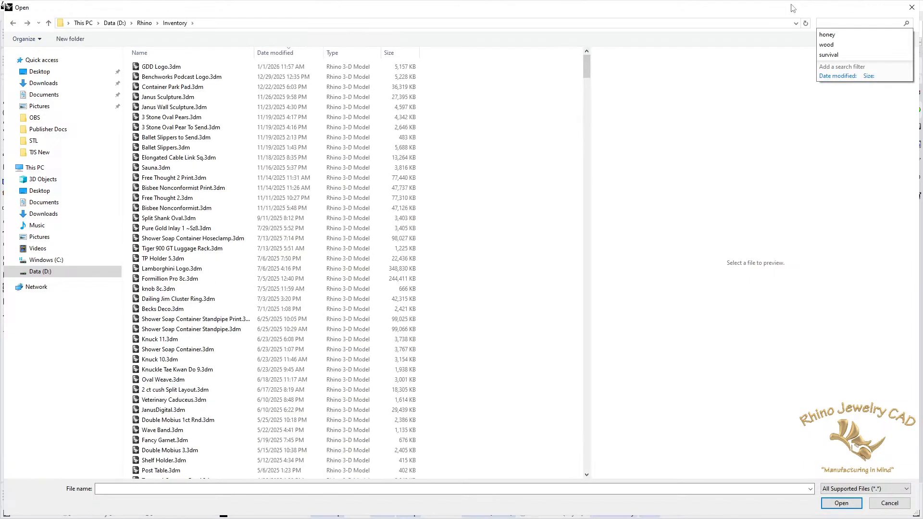
Step: Search the Inventory folder for "cactus" and open Cactus Turquoise.3dm
text(cactus)
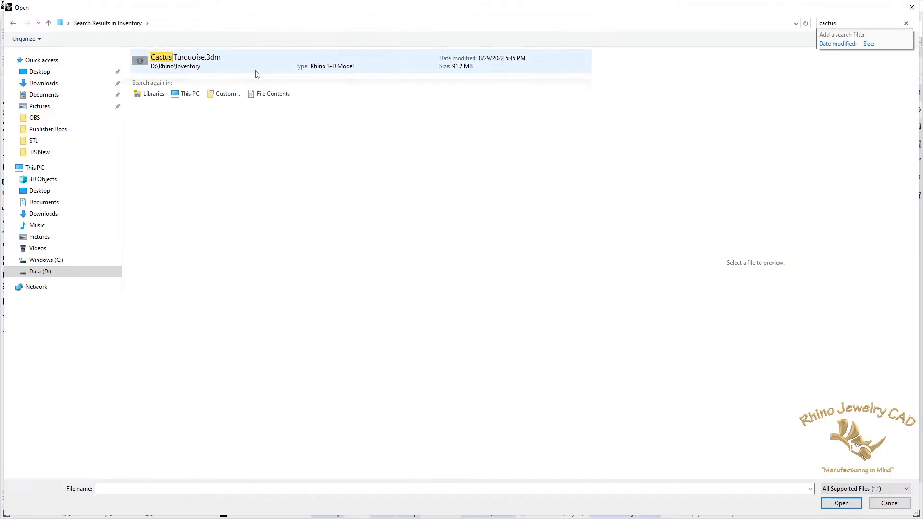
double_click(199, 64)
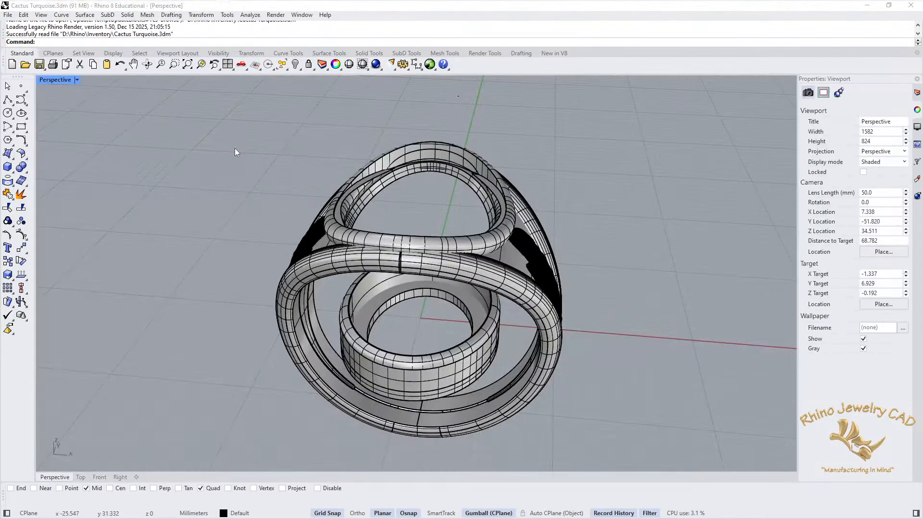
Step: Show the cactus relief on the ring's side up close in Rendered display mode
right_drag(235, 149, 344, 299)
scroll(343, 299, up, 8)
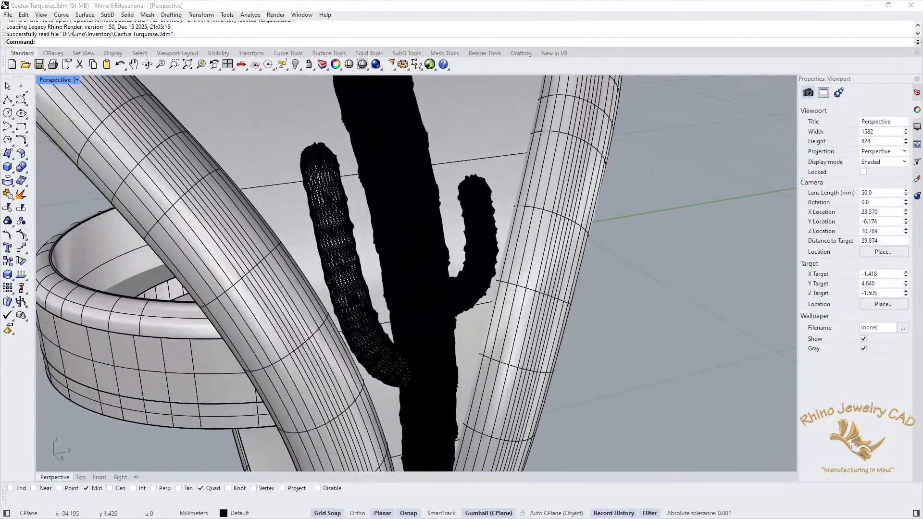
click(76, 80)
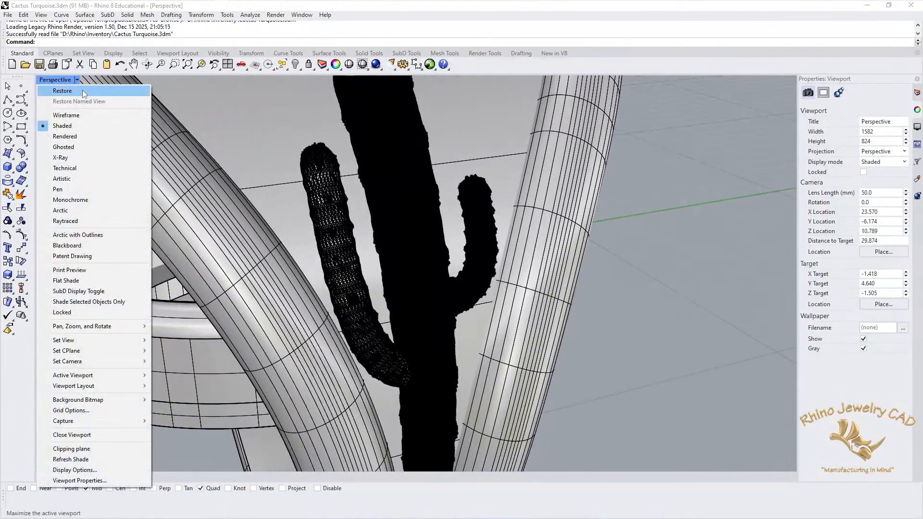
click(82, 136)
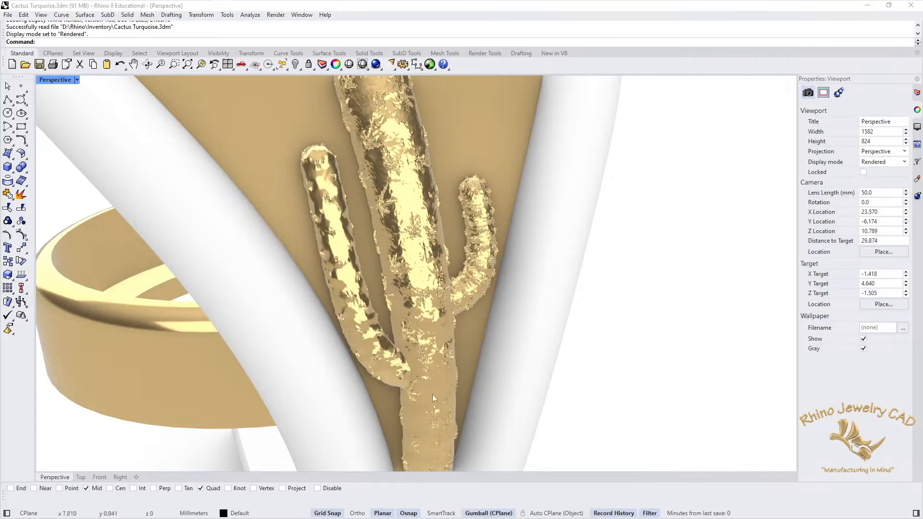
Step: Examine the cactus relief's surface texture and view the whole rendered ring from several angles
scroll(418, 243, down, 5)
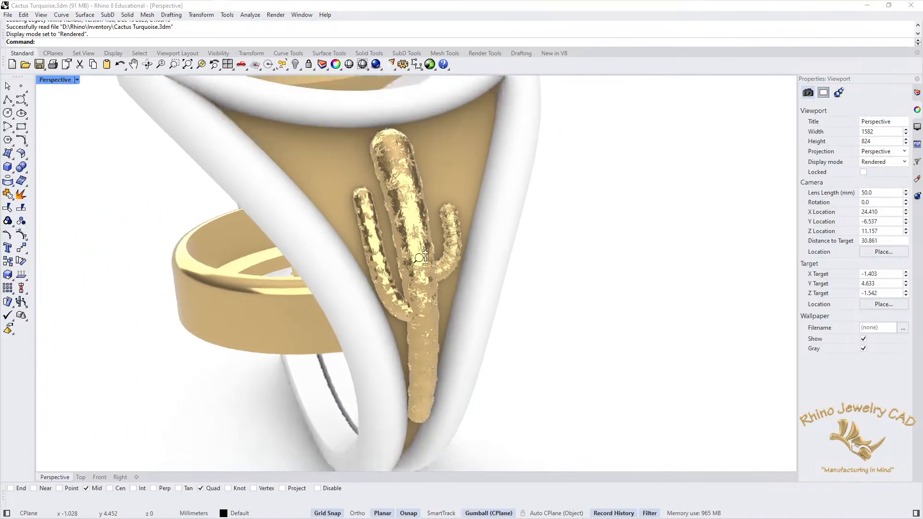
scroll(417, 243, up, 4)
scroll(417, 242, down, 6)
right_drag(417, 242, 451, 283)
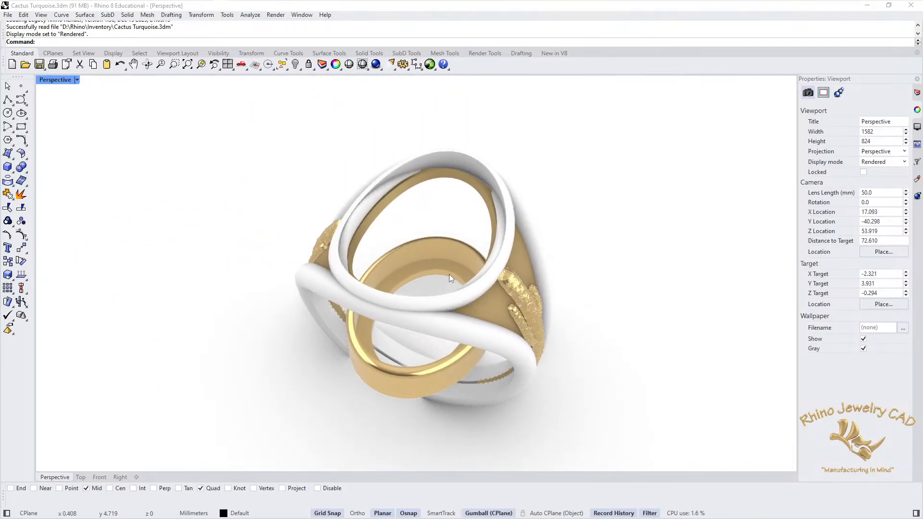
mouse_move(841, 5)
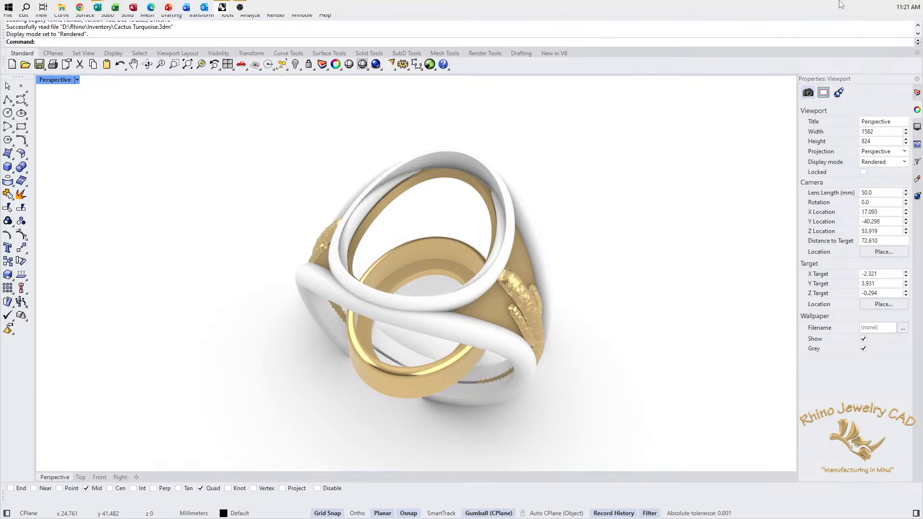
right_drag(593, 360, 618, 322)
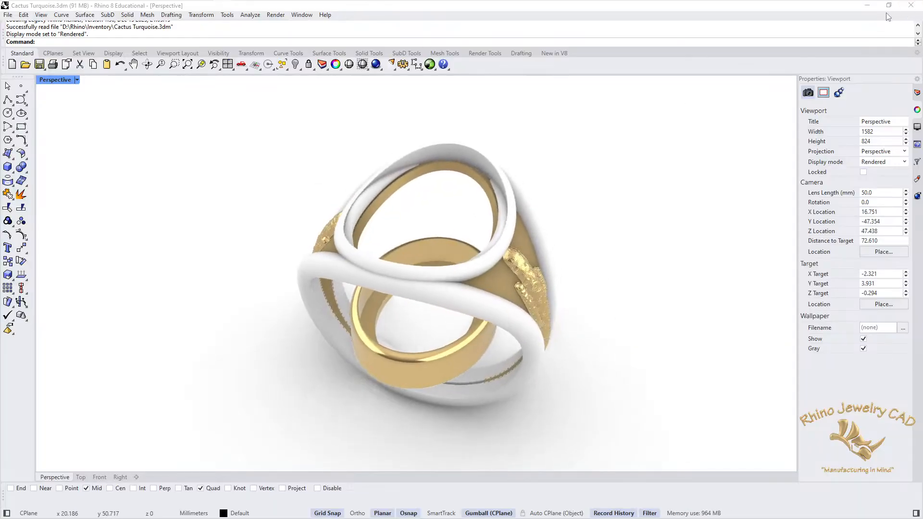
Step: Minimize the Cactus Turquoise.3dm window and switch back to the Rhino window with the granite-textured ring
click(866, 7)
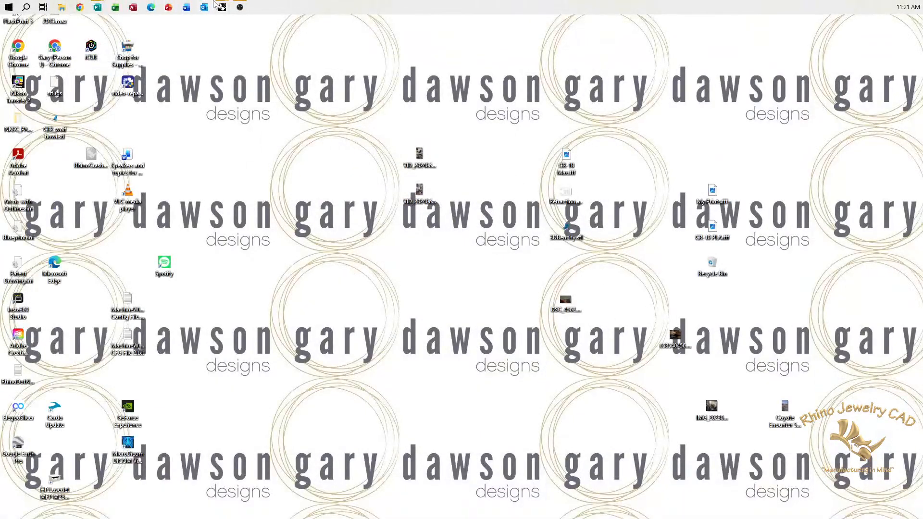
mouse_move(222, 11)
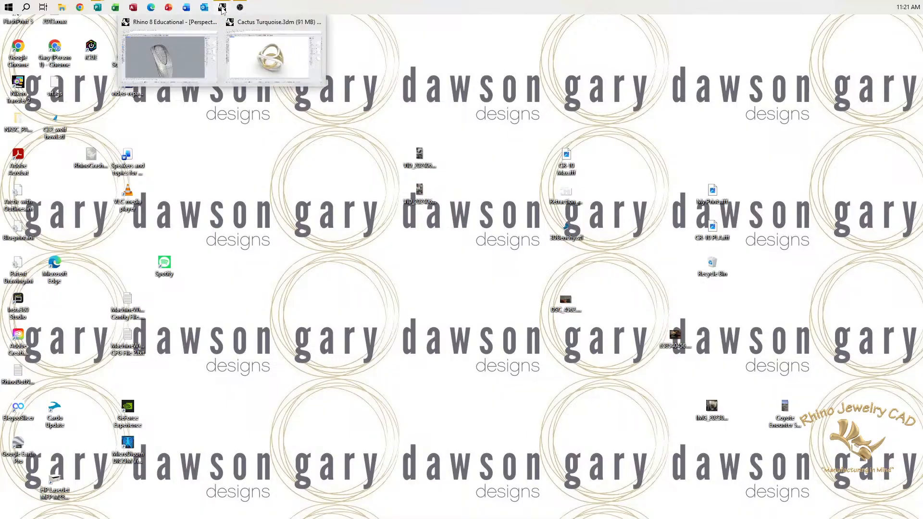
click(178, 59)
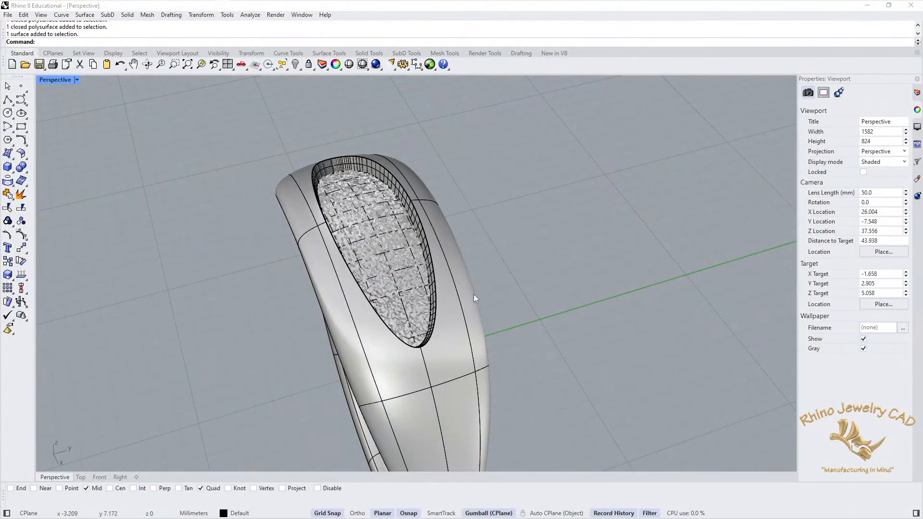
Step: Duplicate the textured ring along the X axis so the copy sits beside the original
scroll(474, 293, down, 5)
right_drag(500, 344, 445, 340)
scroll(398, 311, up, 3)
scroll(399, 312, up, 4)
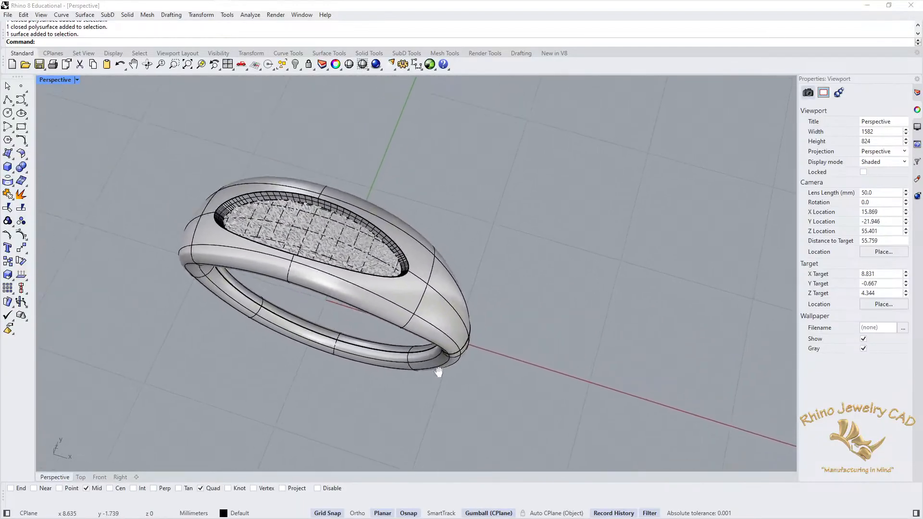
click(451, 312)
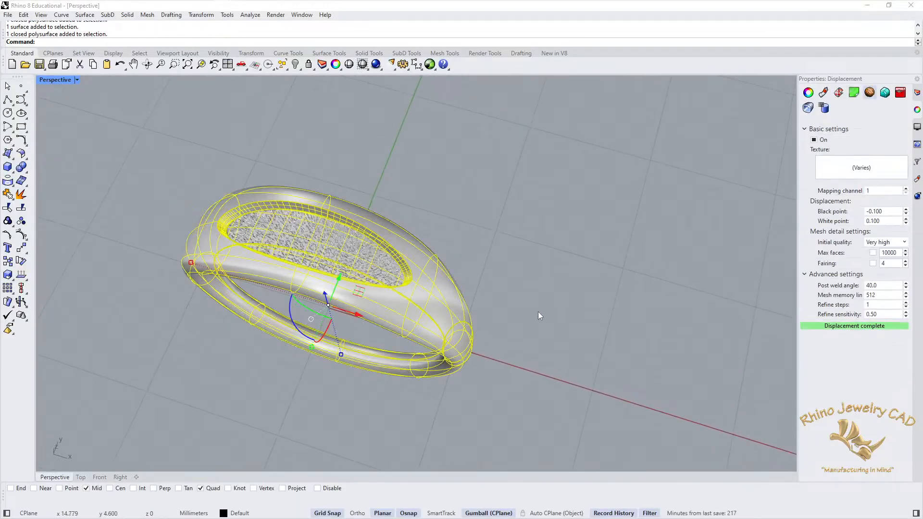
drag(370, 317, 627, 422)
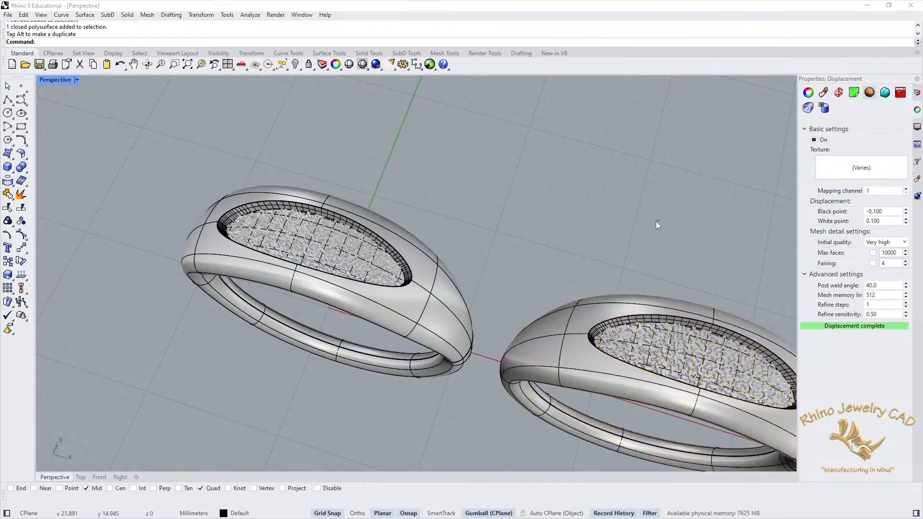
click(655, 225)
Step: Select the complete copied ring and start exporting it in STL (Stereolithography) format
right_drag(634, 281, 528, 236)
click(532, 259)
right_drag(625, 180, 626, 245)
click(620, 249)
right_drag(485, 326, 532, 266)
click(533, 266)
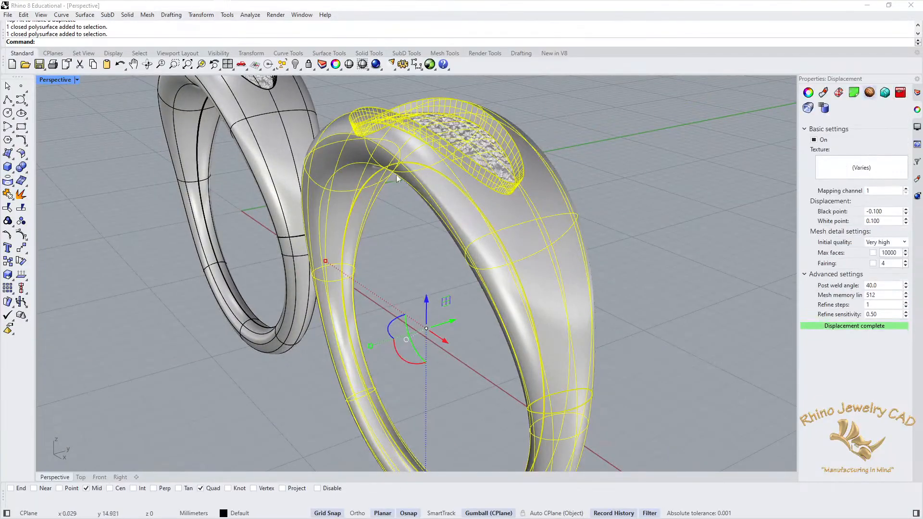
click(8, 15)
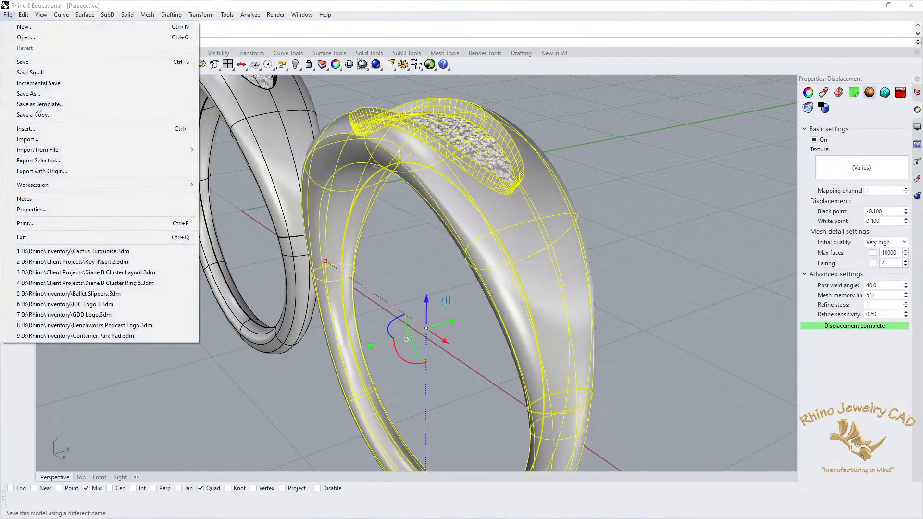
click(55, 158)
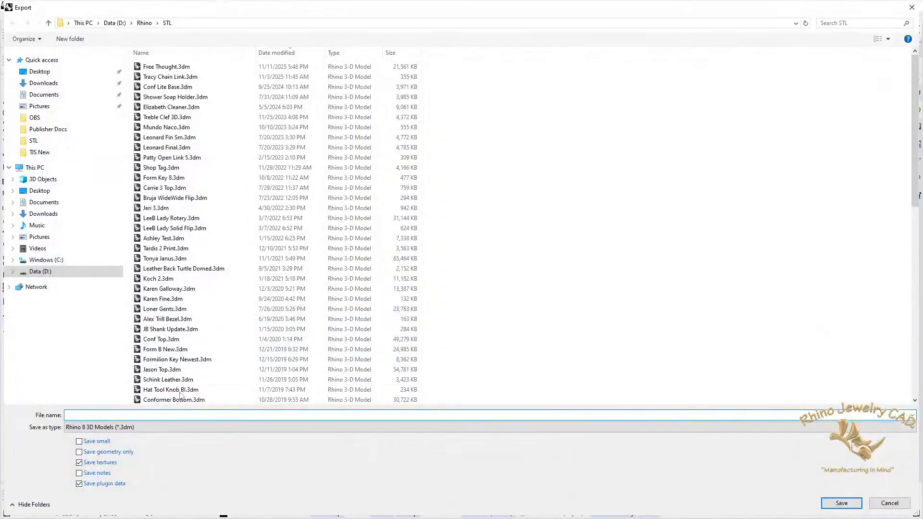
click(912, 428)
click(915, 337)
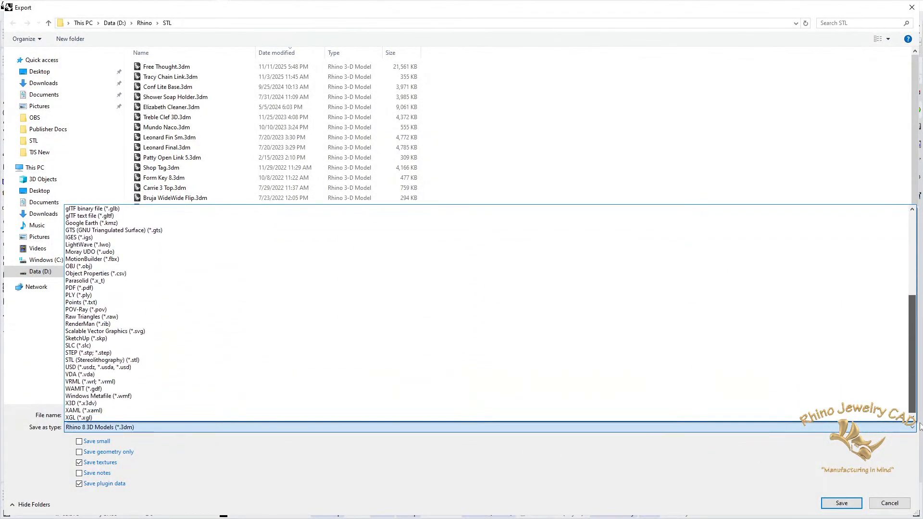
click(127, 366)
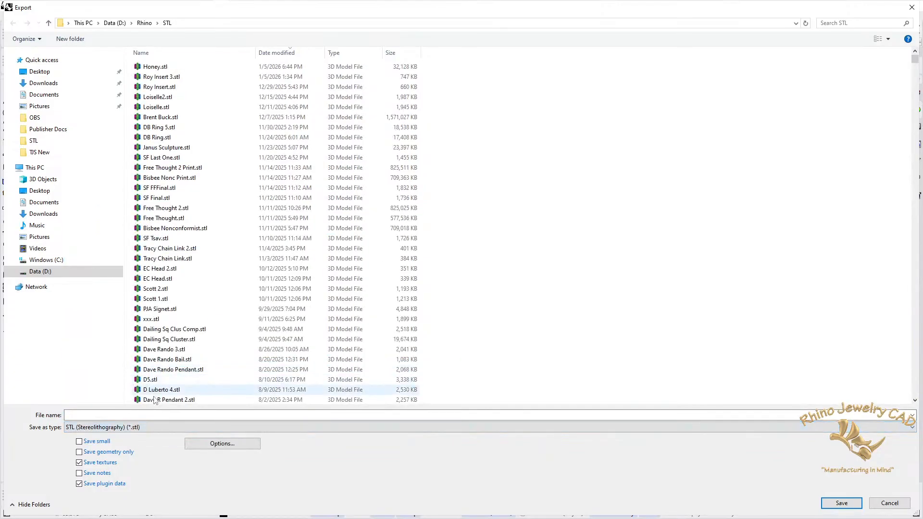
Step: Name the export Texture Now and save it as a binary STL with a 0.01 mm mesh tolerance
text(Tex)
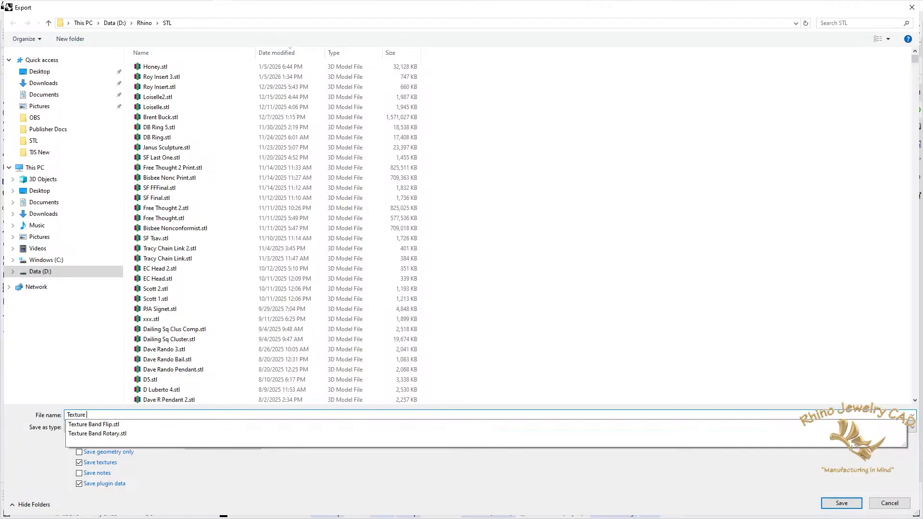
text(ture Now)
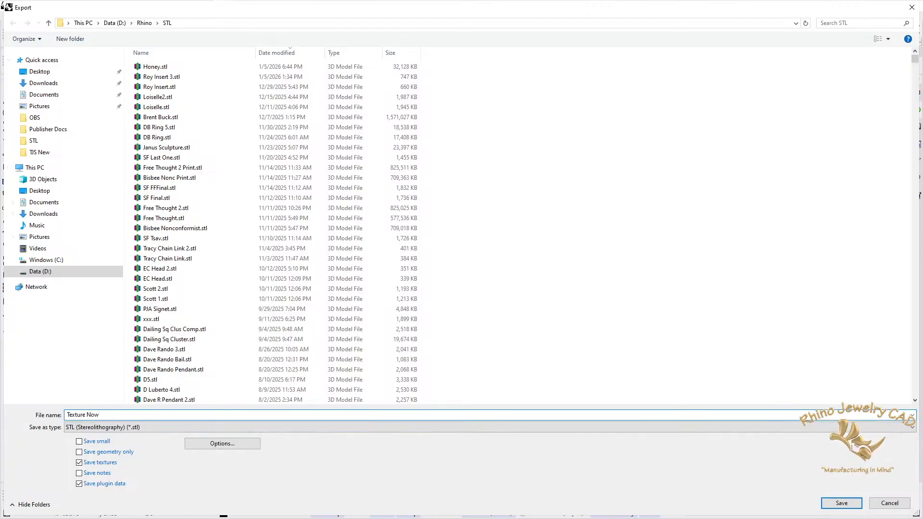
click(841, 502)
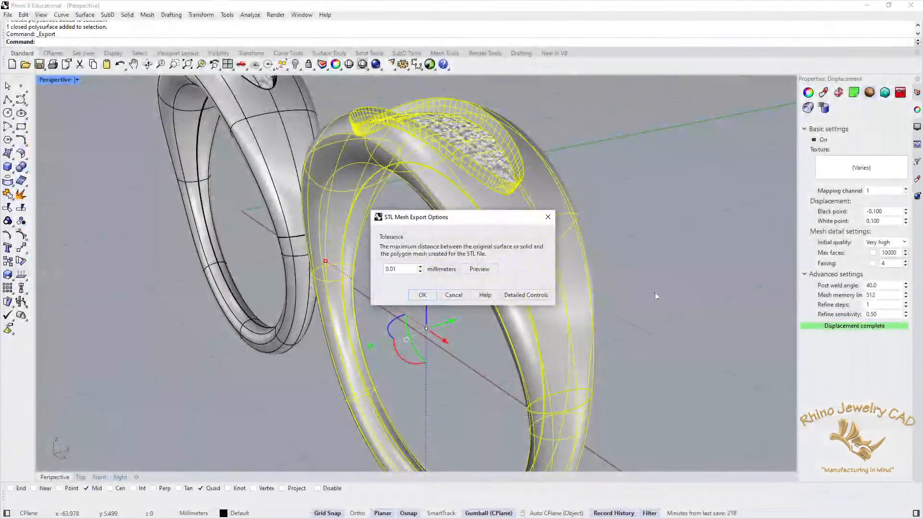
click(422, 295)
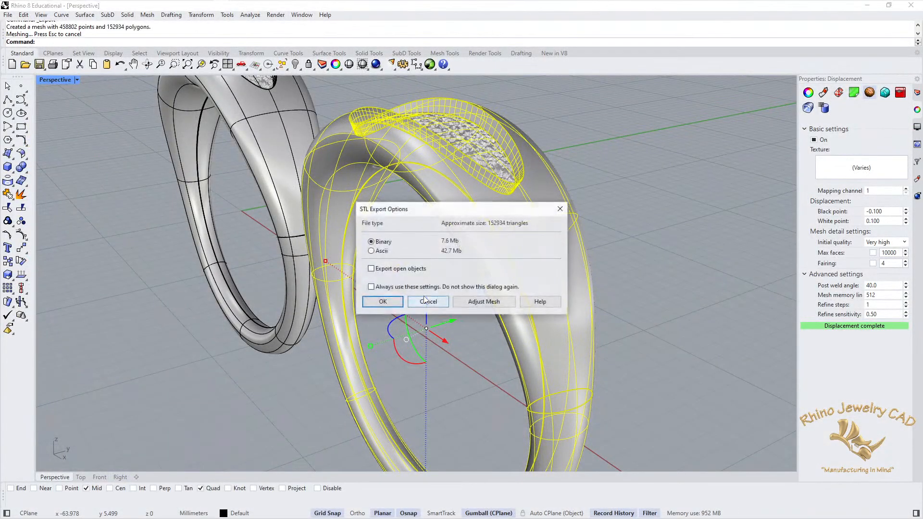
click(382, 301)
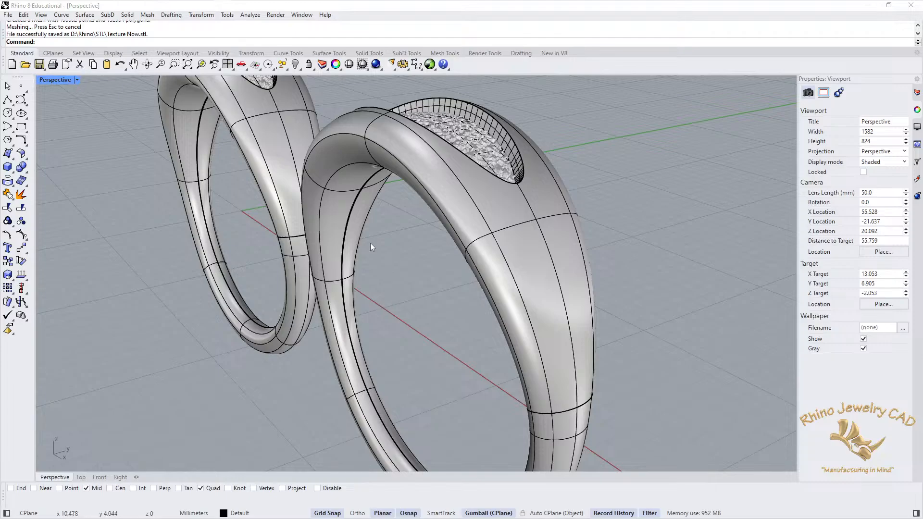
Step: Import Texture Now.stl and move the imported mesh ring along the X axis, clear of the copied ring
scroll(374, 274, down, 12)
right_drag(399, 304, 485, 321)
click(7, 15)
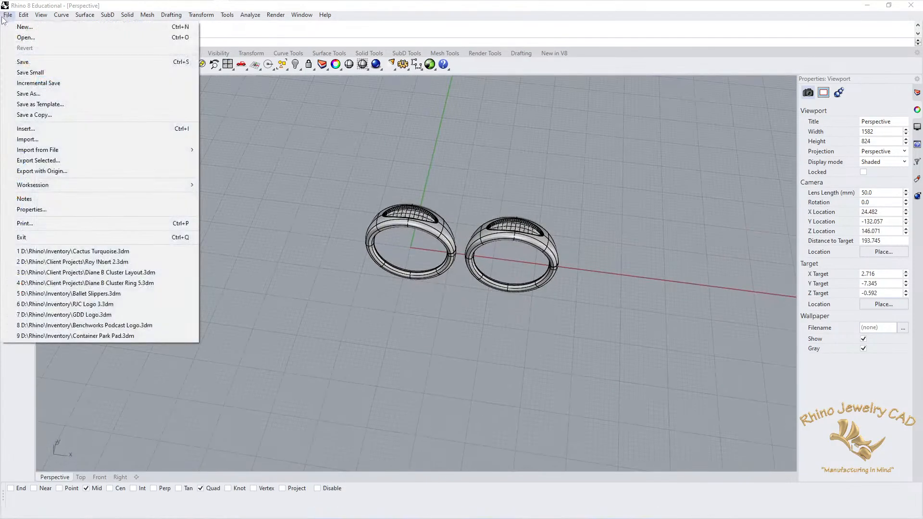
click(62, 140)
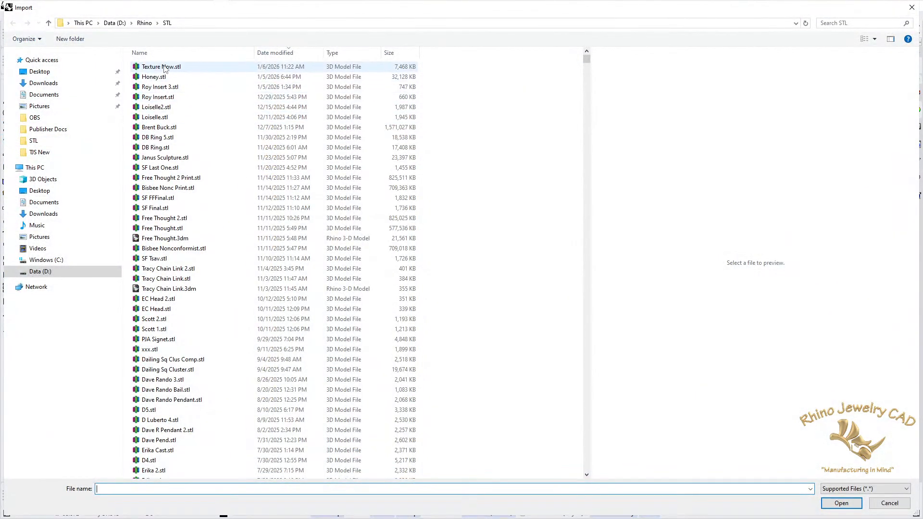
double_click(164, 69)
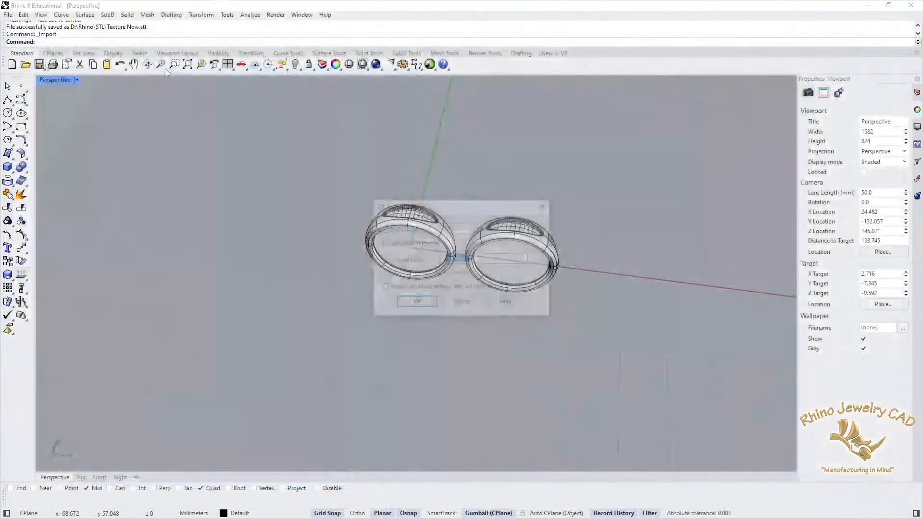
click(427, 304)
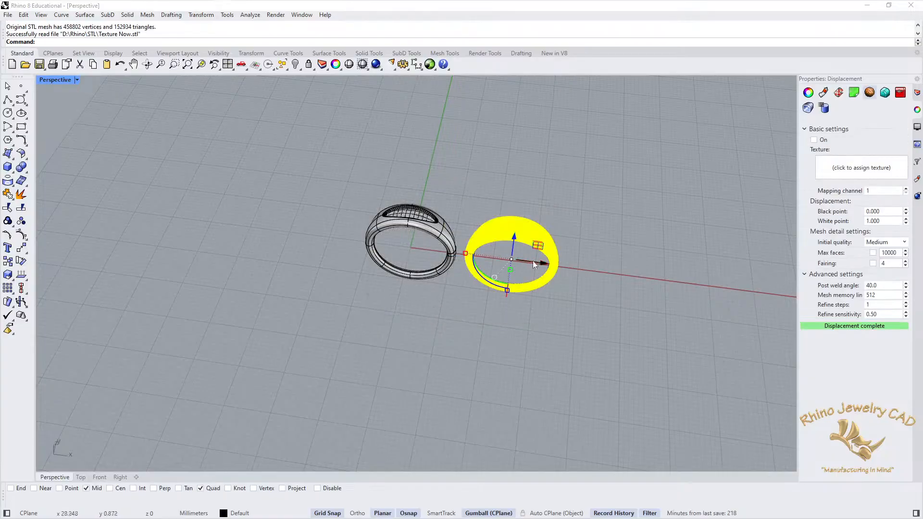
drag(544, 263, 670, 279)
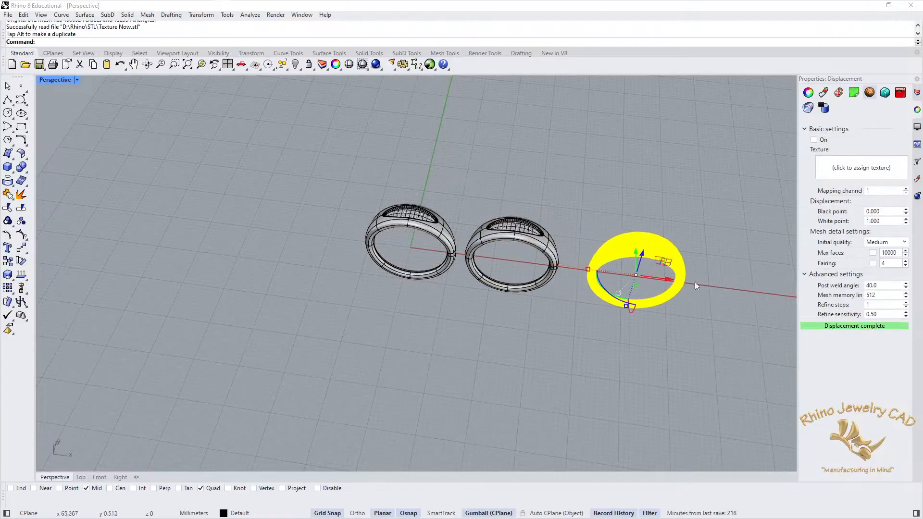
click(677, 328)
Step: Switch the Perspective viewport to Rendered display mode and inspect the imported mesh ring's recessed texture up close and beside the gold rings
scroll(641, 254, up, 3)
scroll(641, 255, up, 3)
right_drag(649, 219, 500, 232)
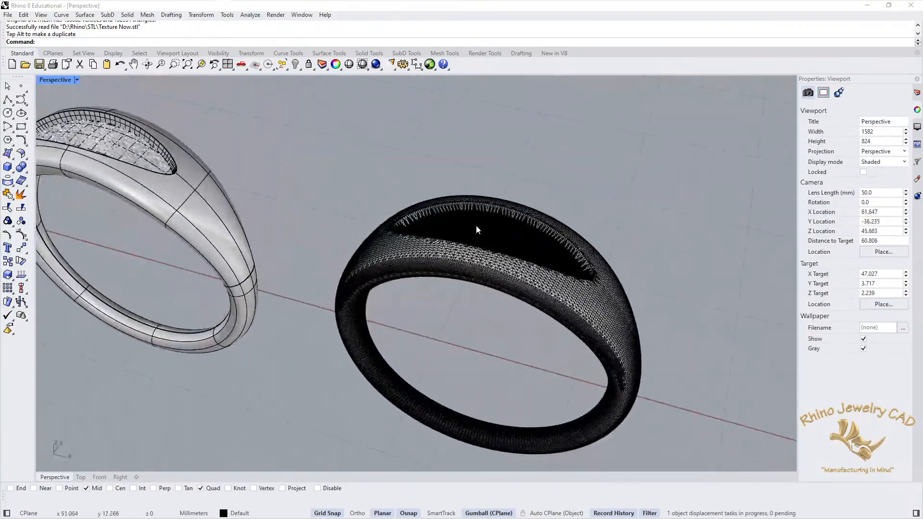
click(77, 79)
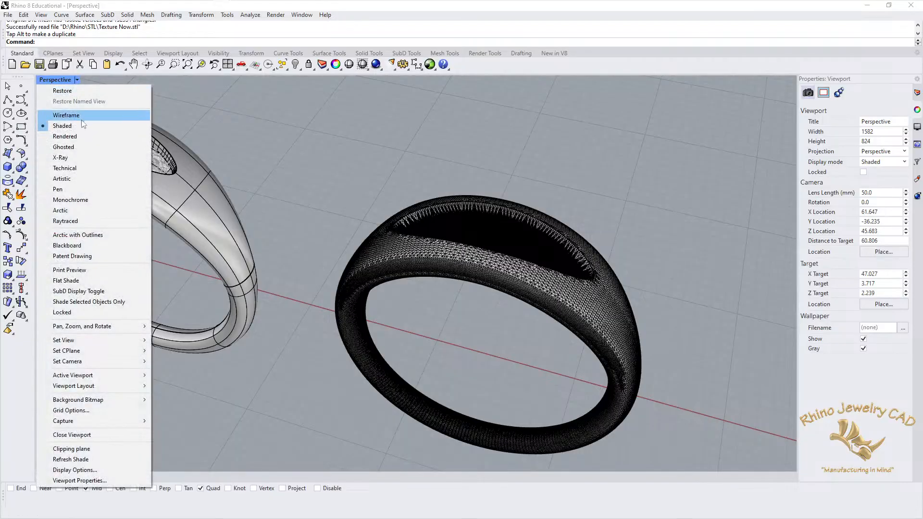
click(82, 136)
right_drag(594, 283, 506, 325)
scroll(478, 293, up, 6)
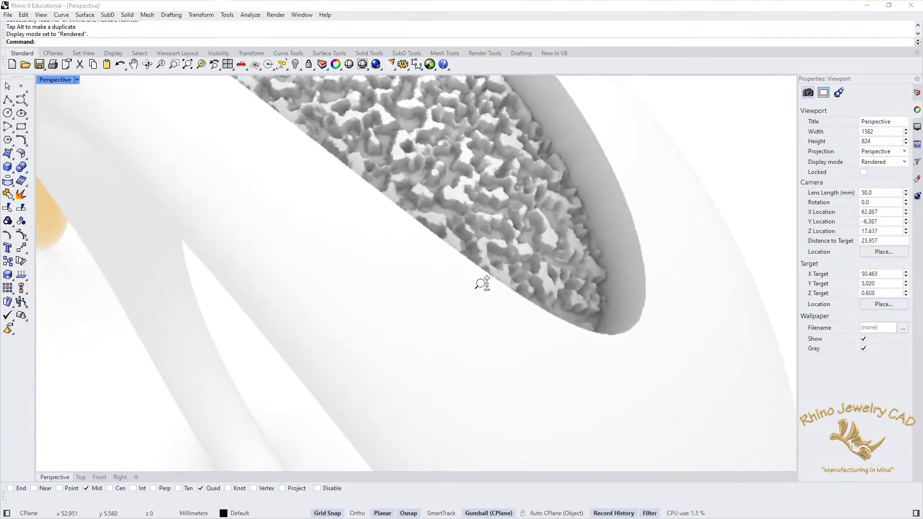
scroll(482, 284, down, 10)
right_drag(490, 354, 486, 279)
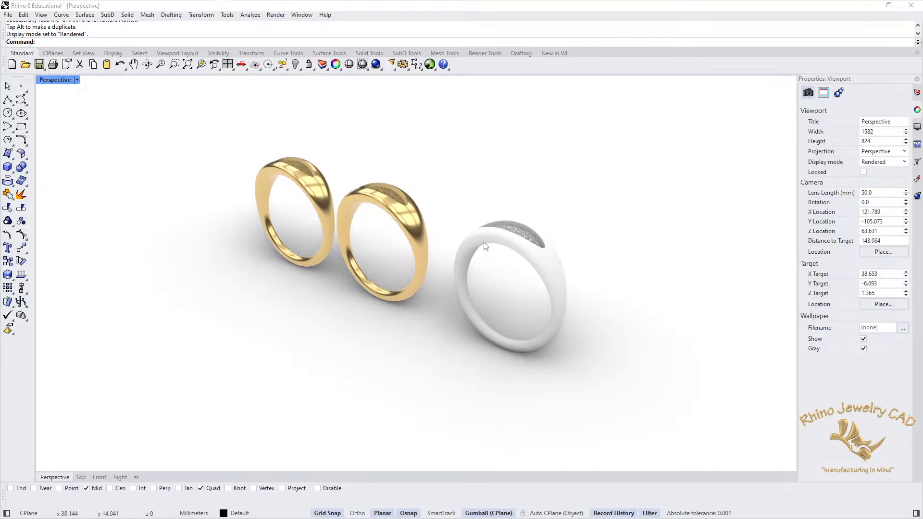
Step: Examine the displacement settings of the copied ring, the original ring and the original's granite-textured recessed face
scroll(411, 197, up, 7)
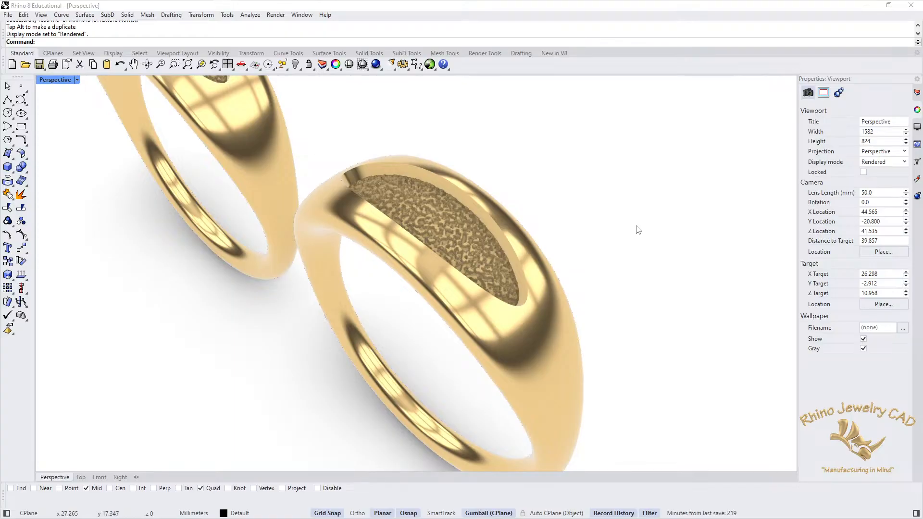
click(541, 334)
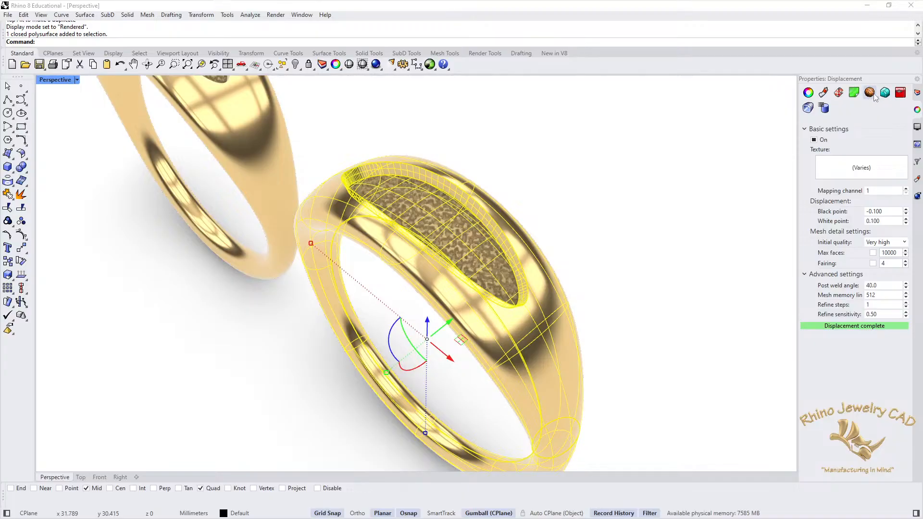
click(600, 201)
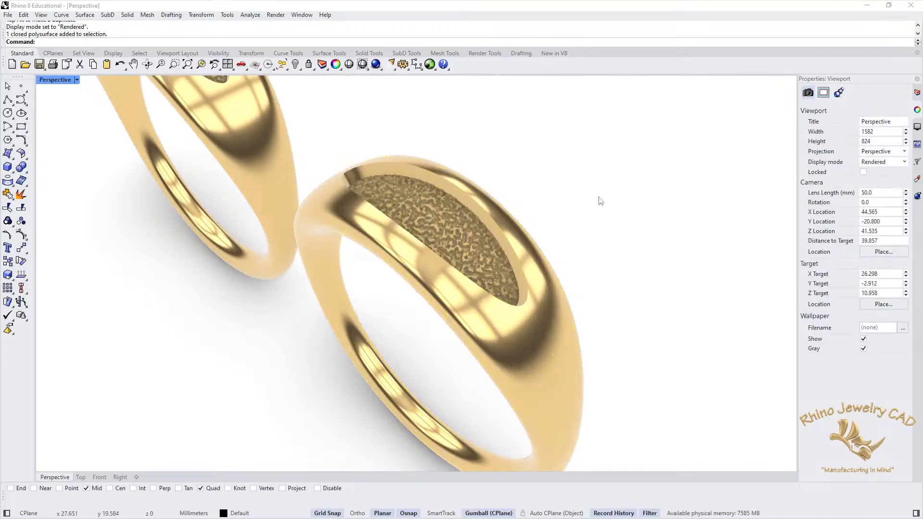
click(264, 157)
shift+right_drag(517, 164, 688, 309)
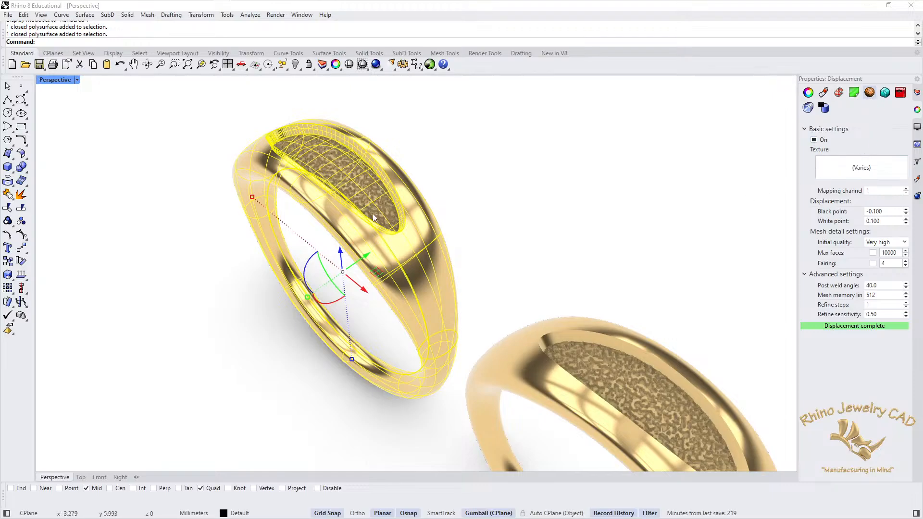
click(447, 201)
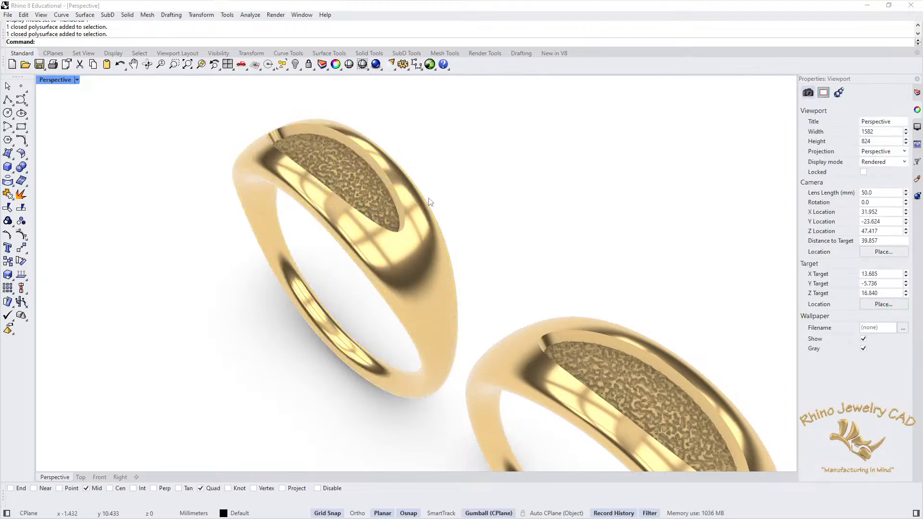
click(373, 200)
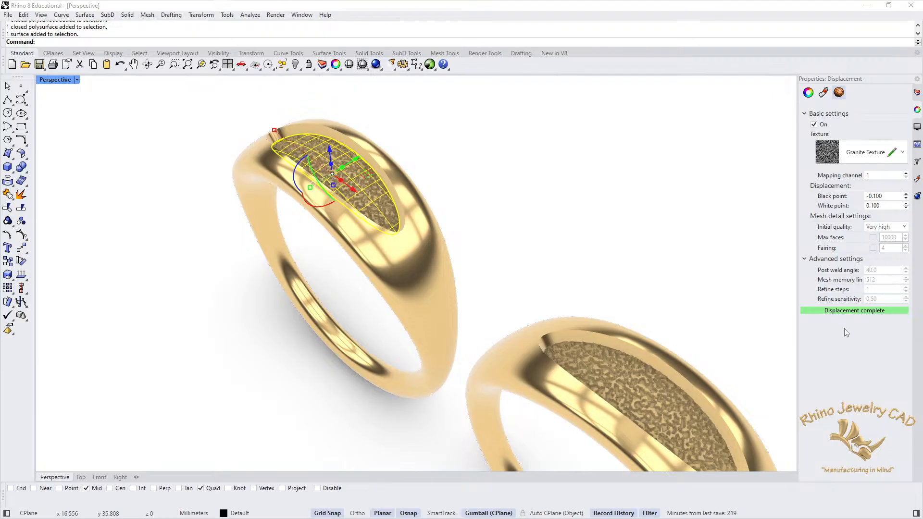
click(543, 244)
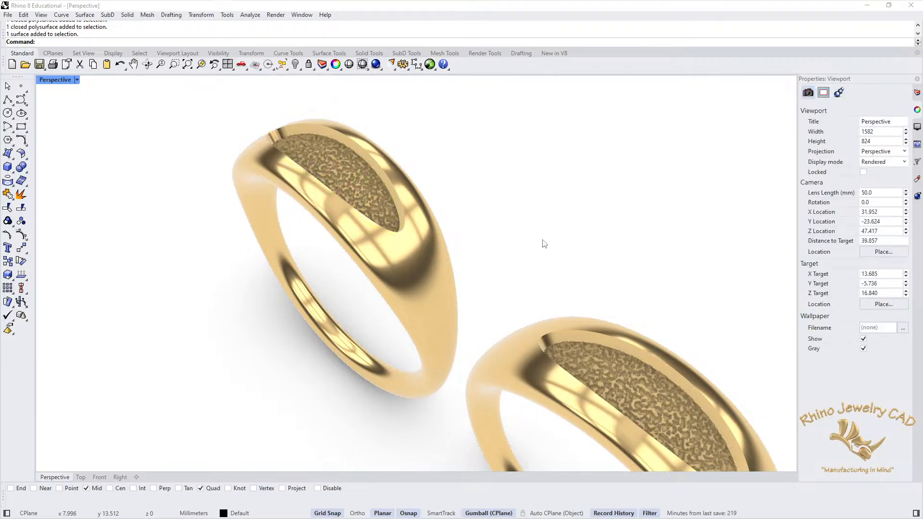